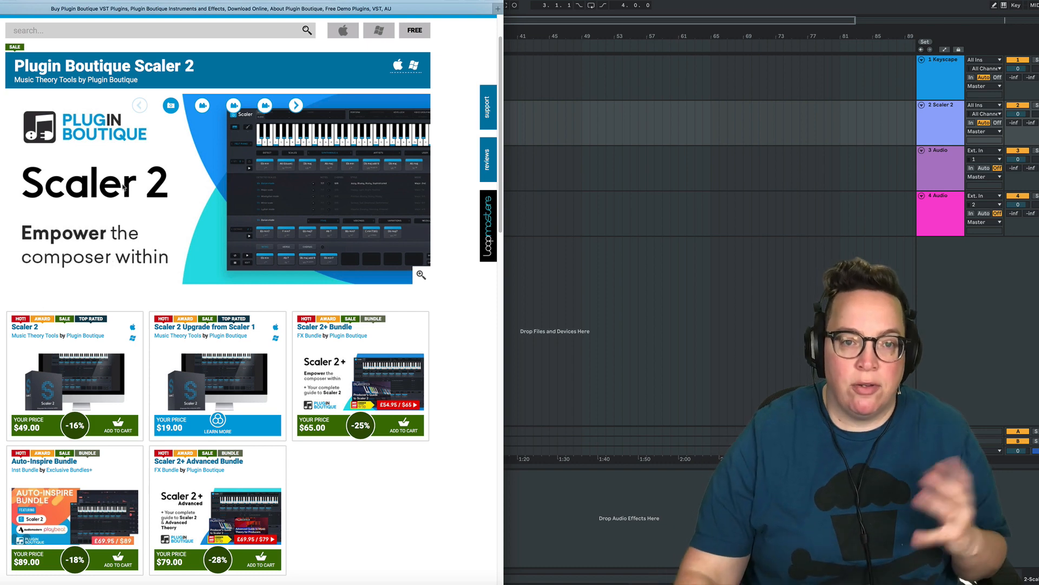
- Switch from the store page to Ableton Live, open the Scaler 2 device's plug-in window, and enlarge it
{"action": "left_click_drag", "start_coordinate": [357, 1], "coordinate": [363, 0]}
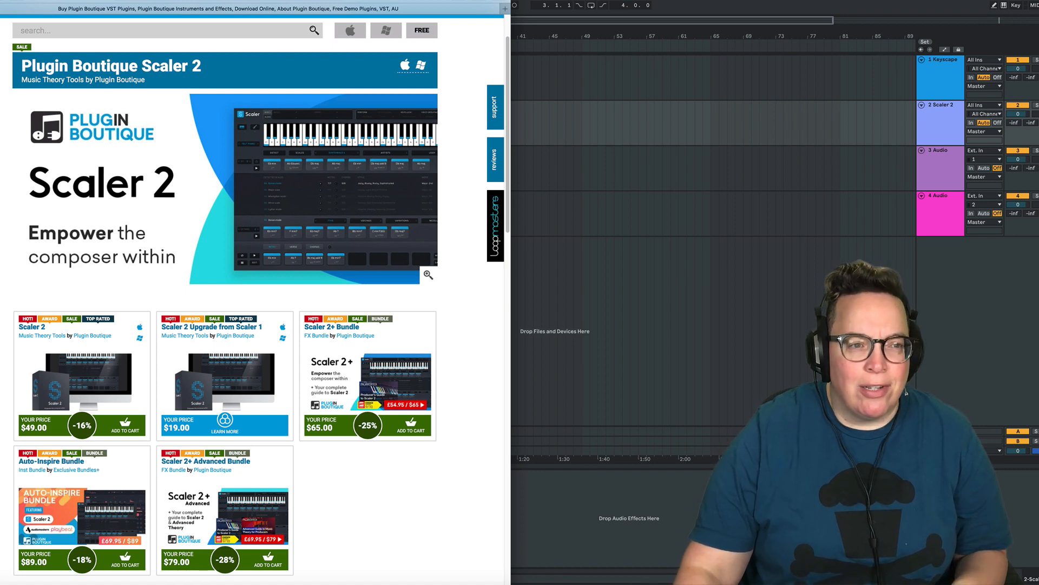
{"action": "left_click", "coordinate": [1, 1]}
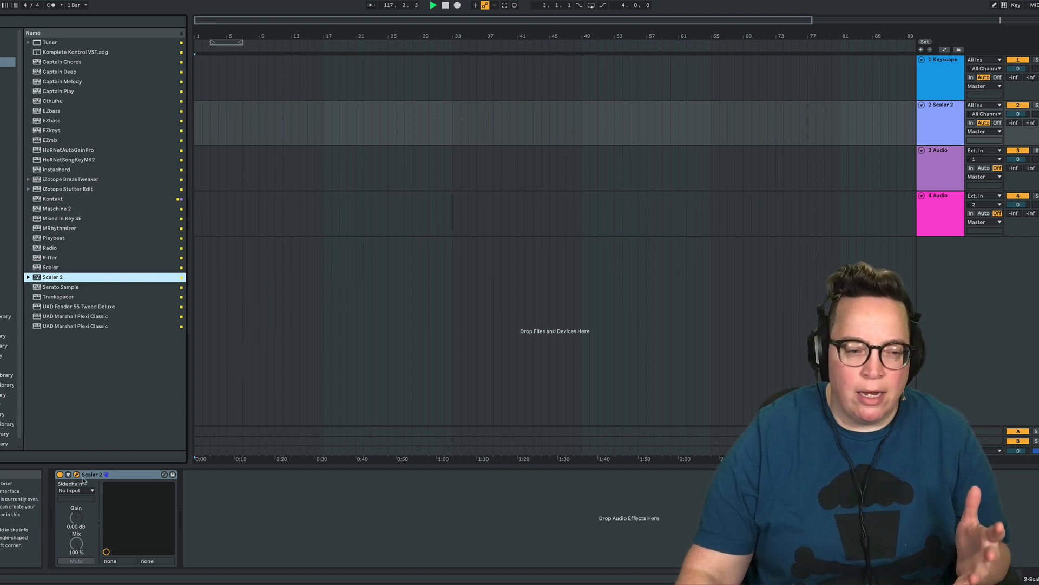
{"action": "left_click", "coordinate": [77, 474]}
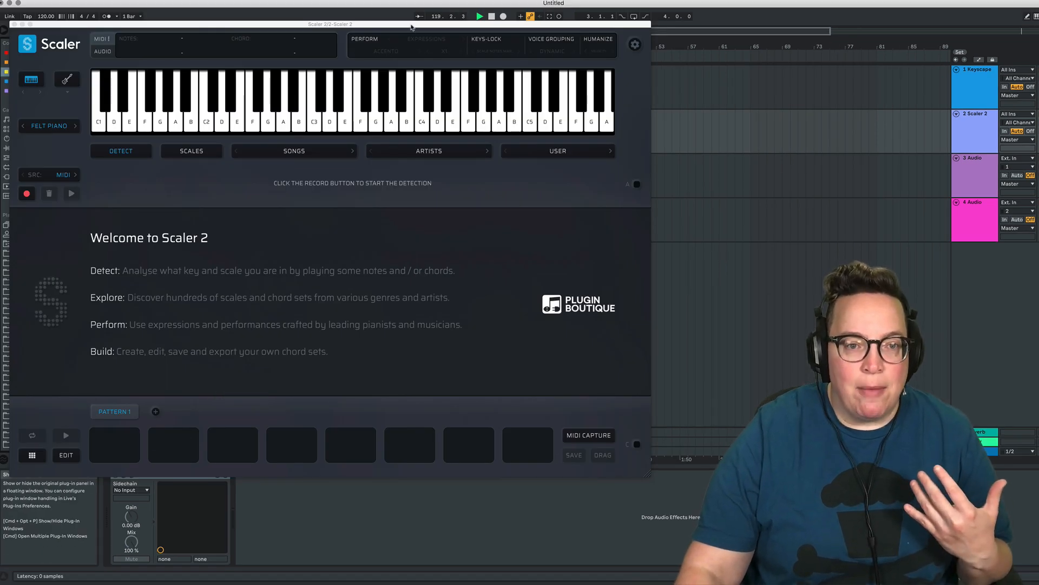
{"action": "left_click_drag", "start_coordinate": [411, 27], "coordinate": [410, 9]}
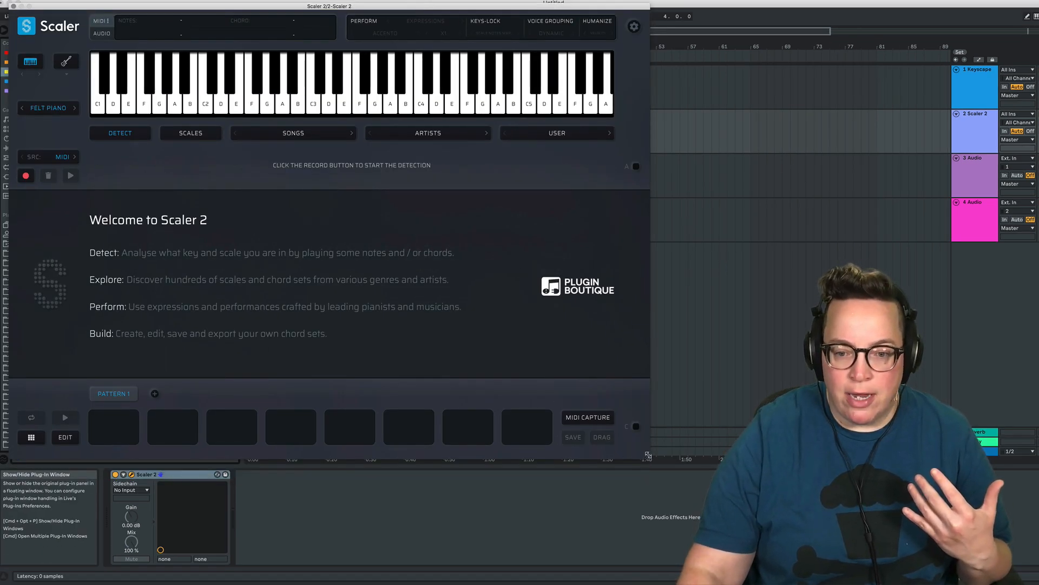
{"action": "left_click_drag", "start_coordinate": [648, 455], "coordinate": [756, 533]}
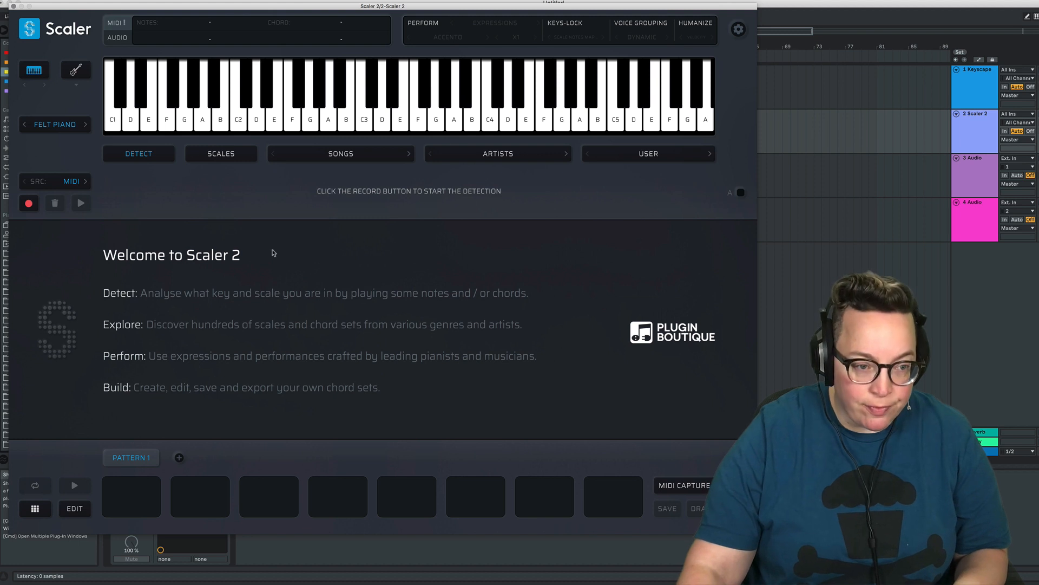
- Choose Felt Piano from the piano sounds as Scaler's playback instrument
{"action": "left_click", "coordinate": [58, 126]}
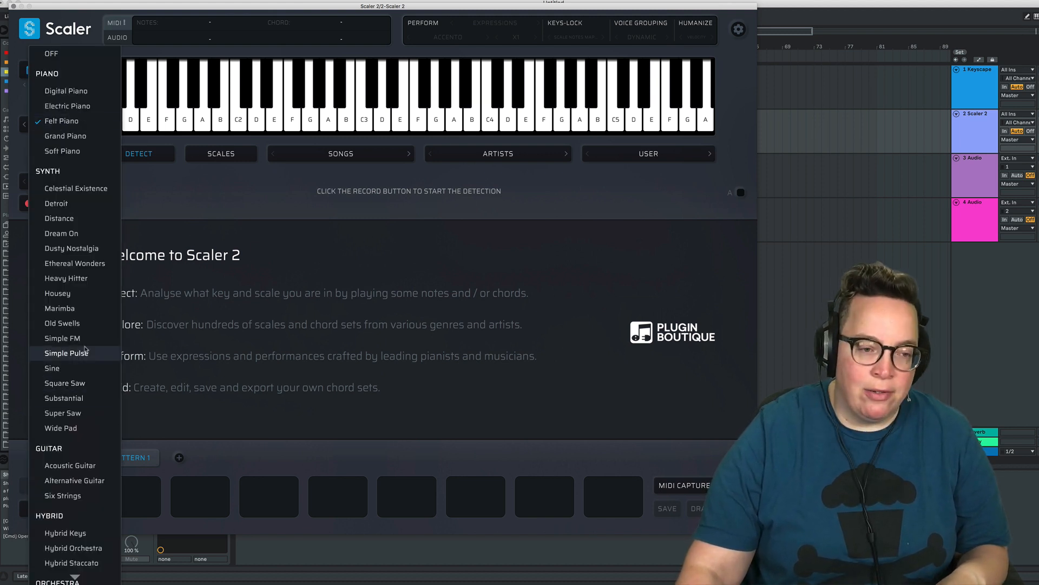
{"action": "left_click", "coordinate": [81, 121]}
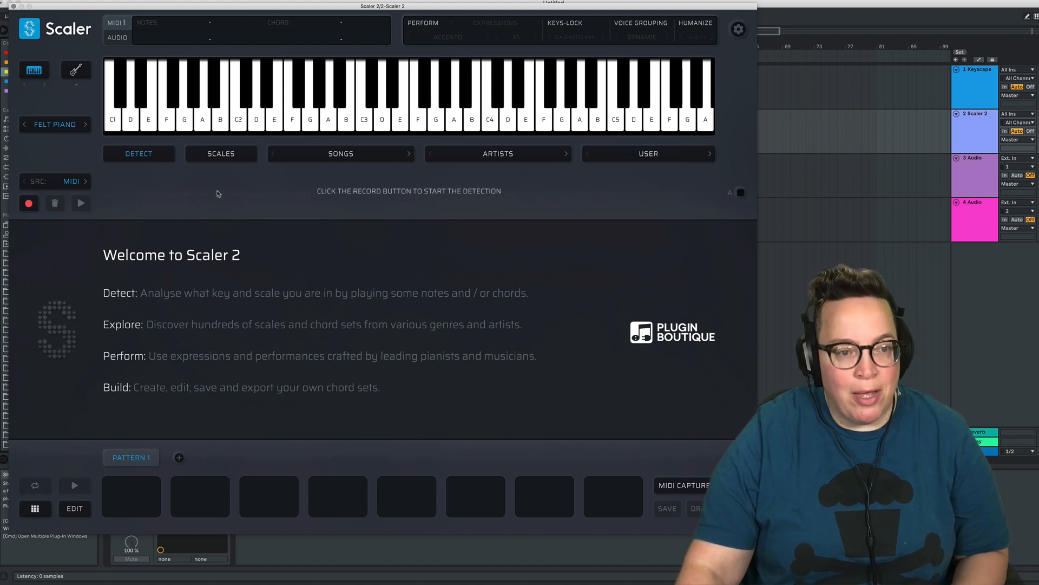
- Browse Scaler's scales, filter them to root note A, and load the A Major scale
{"action": "left_click", "coordinate": [223, 157]}
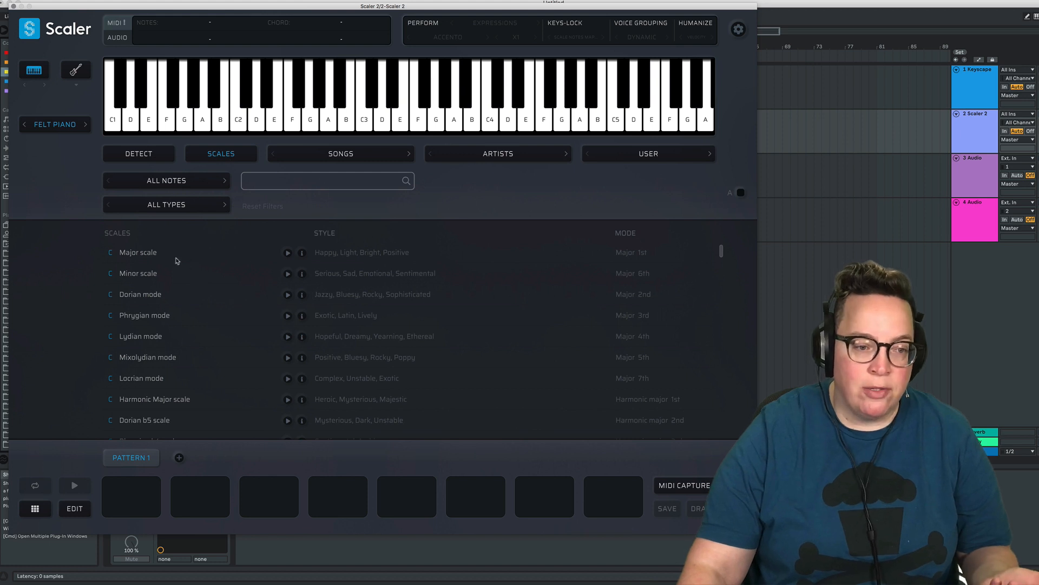
{"action": "scroll", "coordinate": [182, 388], "scroll_direction": "down", "scroll_amount": 3}
{"action": "scroll", "coordinate": [182, 389], "scroll_direction": "down", "scroll_amount": 4}
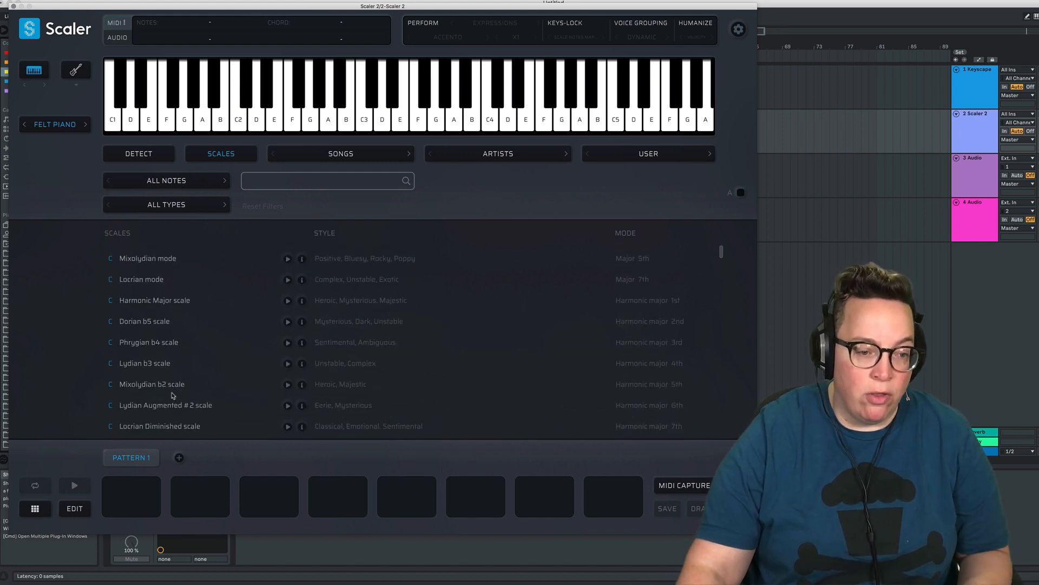
{"action": "scroll", "coordinate": [169, 371], "scroll_direction": "up", "scroll_amount": 2}
{"action": "scroll", "coordinate": [168, 241], "scroll_direction": "up", "scroll_amount": 5}
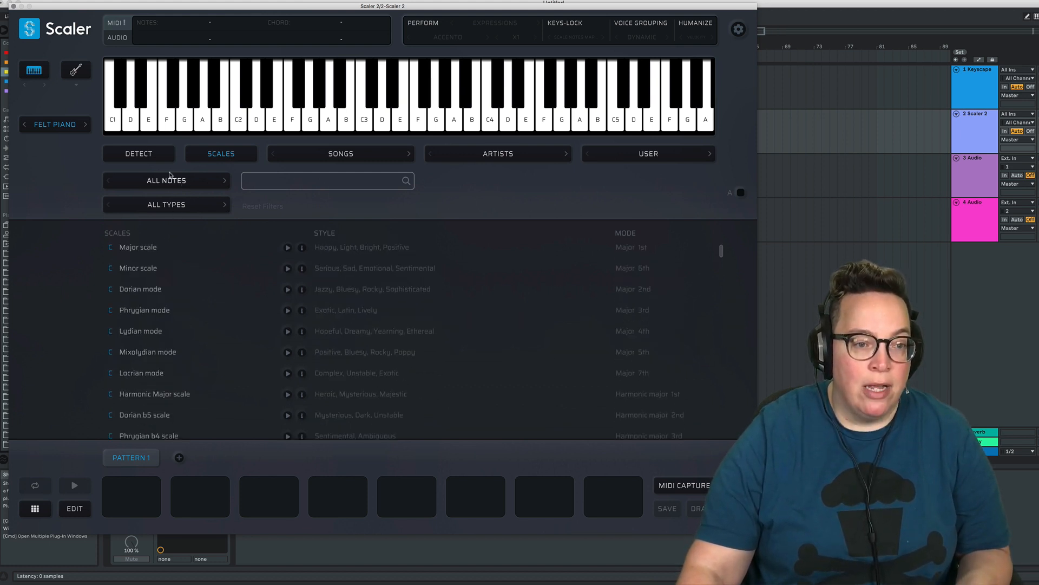
{"action": "left_click", "coordinate": [168, 181]}
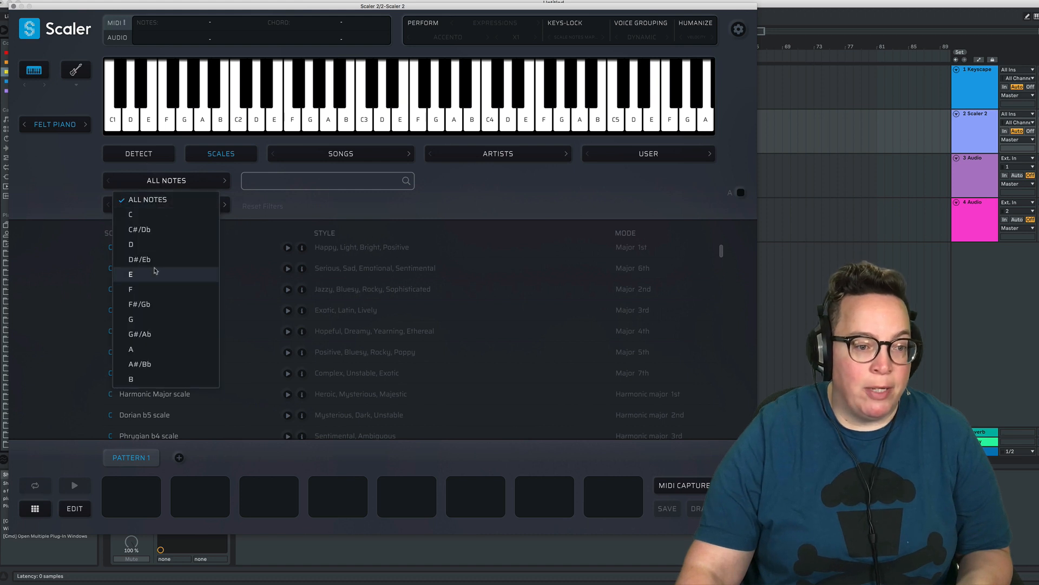
{"action": "left_click", "coordinate": [137, 350]}
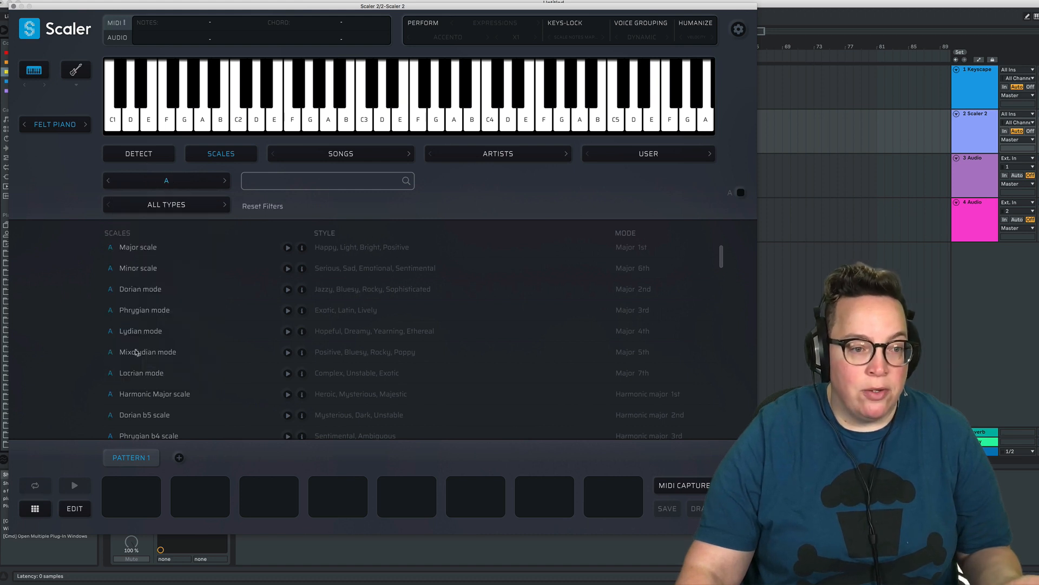
{"action": "left_click", "coordinate": [150, 247]}
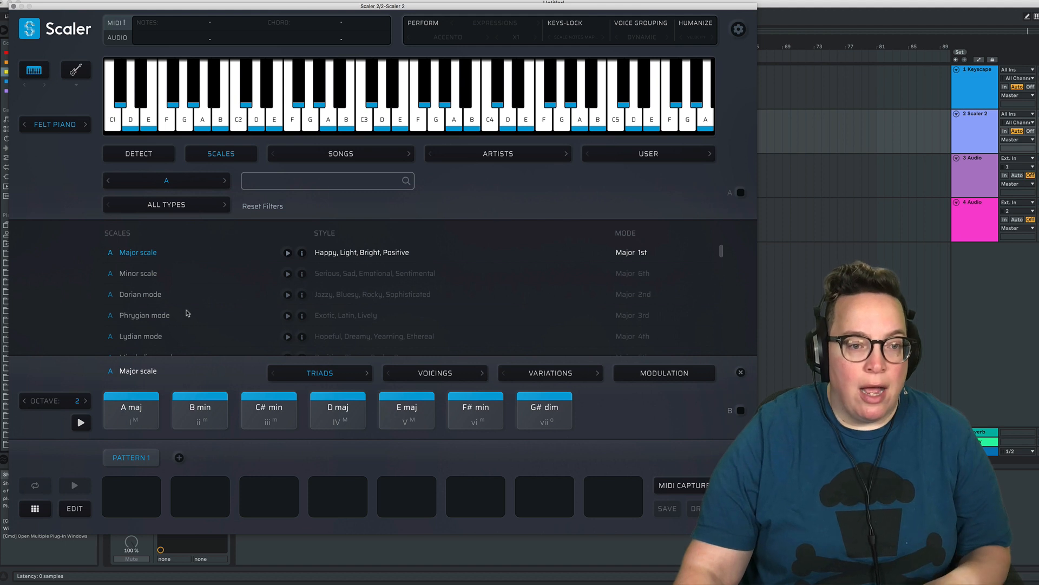
- Audition all seven triads of the A Major scale in order, from A maj to G# dim
{"action": "left_click", "coordinate": [139, 426]}
{"action": "left_click", "coordinate": [204, 416]}
{"action": "left_click", "coordinate": [285, 423]}
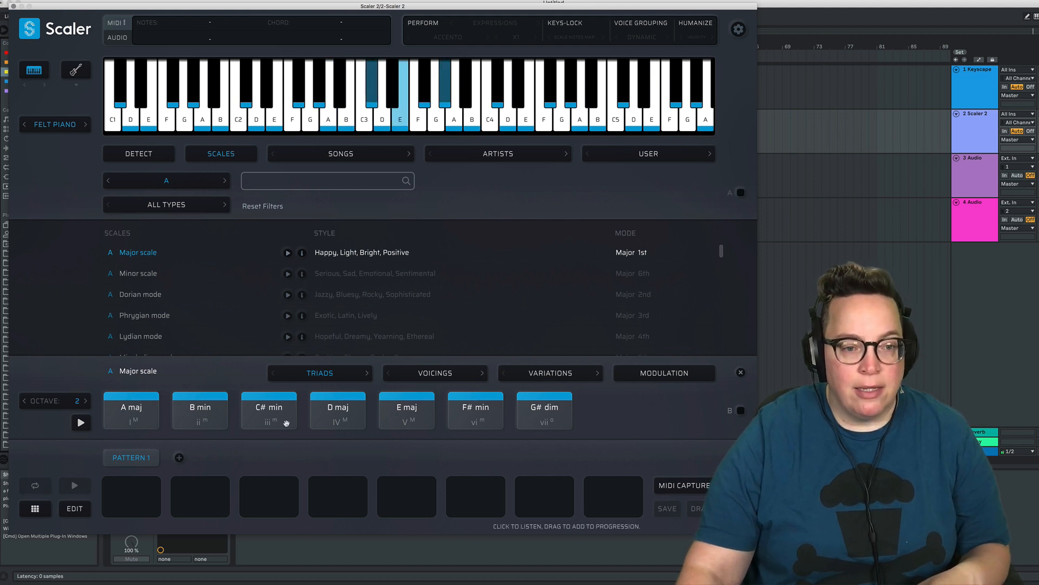
{"action": "left_click", "coordinate": [337, 419]}
{"action": "left_click", "coordinate": [406, 414]}
{"action": "left_click", "coordinate": [475, 414]}
{"action": "left_click", "coordinate": [546, 414]}
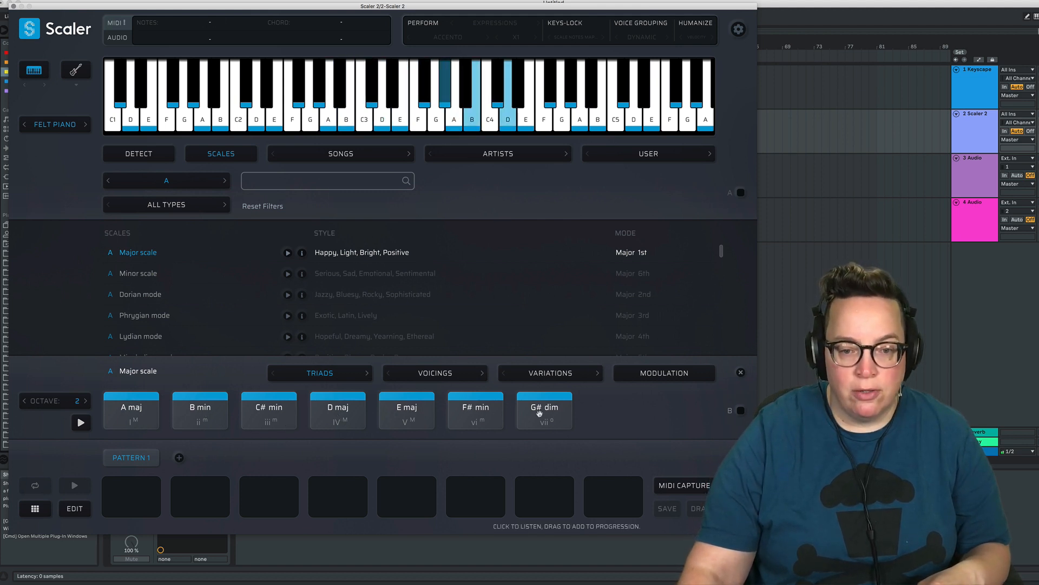
- Place A maj, B min, D maj and E maj in slots 1, 3, 5 and 7 of Pattern 1 and play the progression
{"action": "left_click_drag", "start_coordinate": [131, 410], "coordinate": [132, 490]}
{"action": "left_click_drag", "start_coordinate": [200, 412], "coordinate": [269, 495]}
{"action": "left_click_drag", "start_coordinate": [338, 411], "coordinate": [407, 495]}
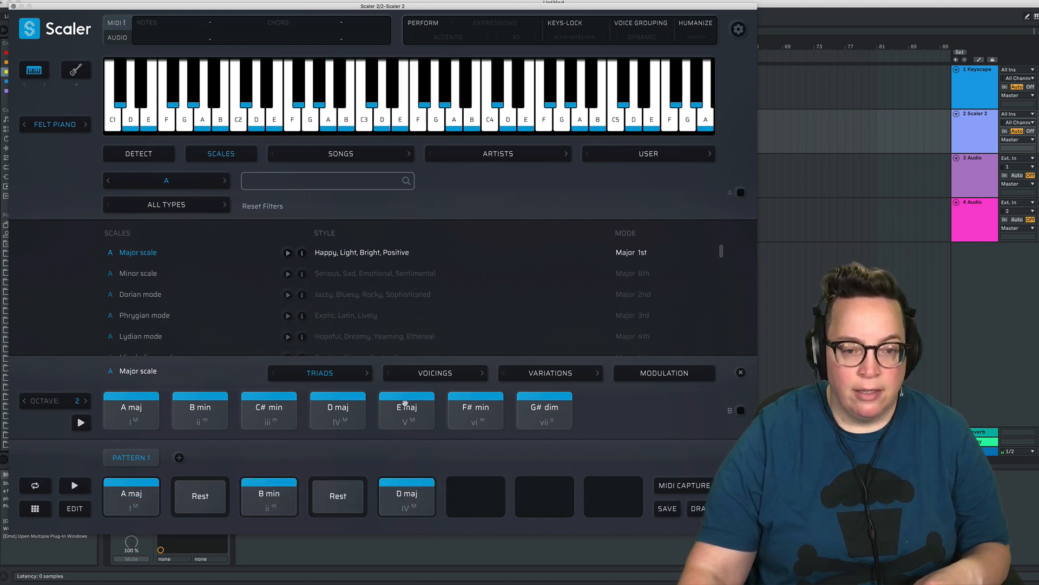
{"action": "left_click", "coordinate": [404, 403]}
{"action": "left_click_drag", "start_coordinate": [404, 403], "coordinate": [544, 493]}
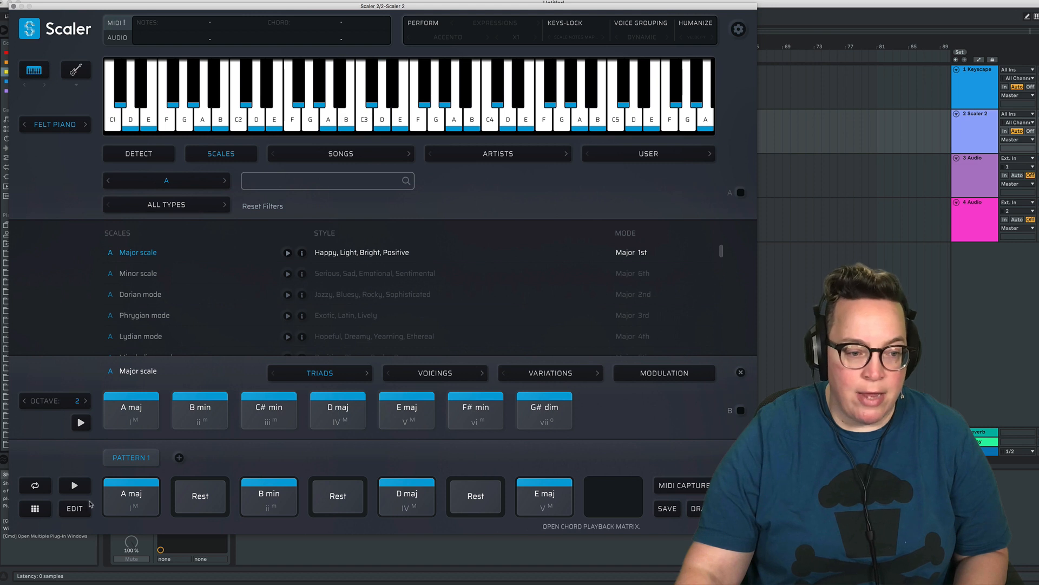
{"action": "left_click", "coordinate": [74, 487]}
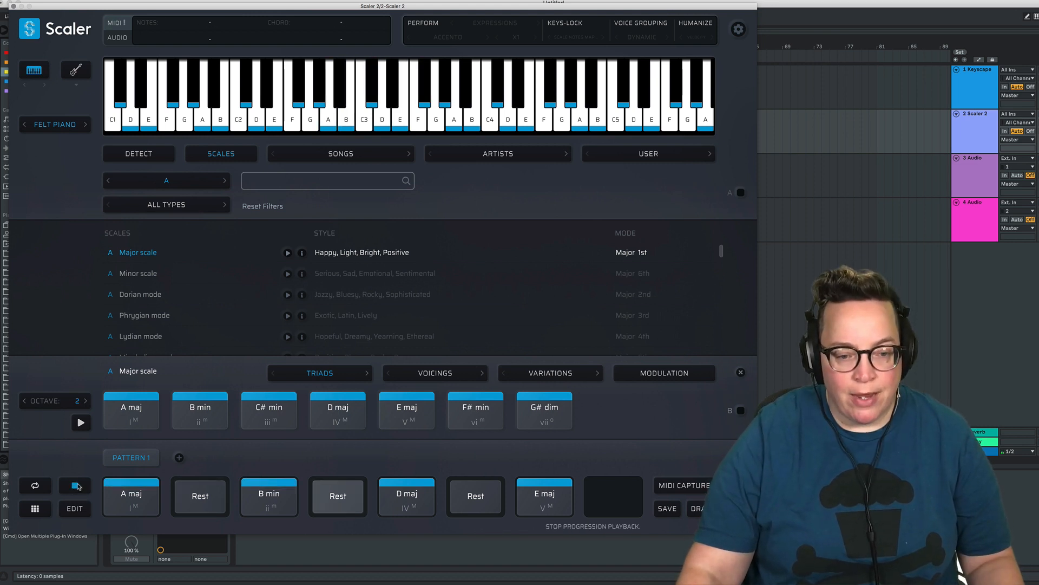
{"action": "left_click", "coordinate": [77, 485]}
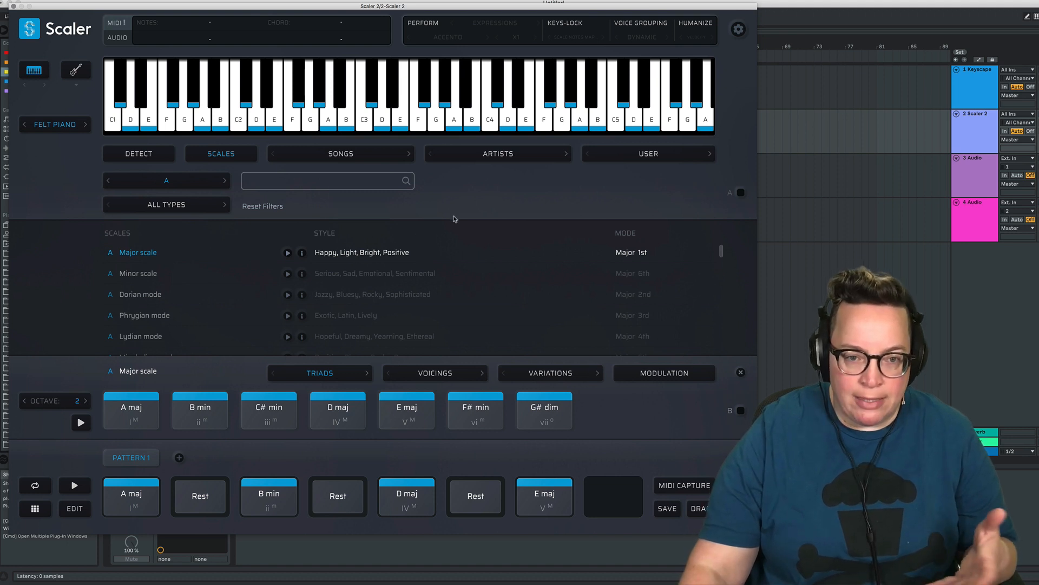
- Look through the artist chord sets and the user chord sets with their import and export options, without loading any
{"action": "left_click", "coordinate": [550, 158]}
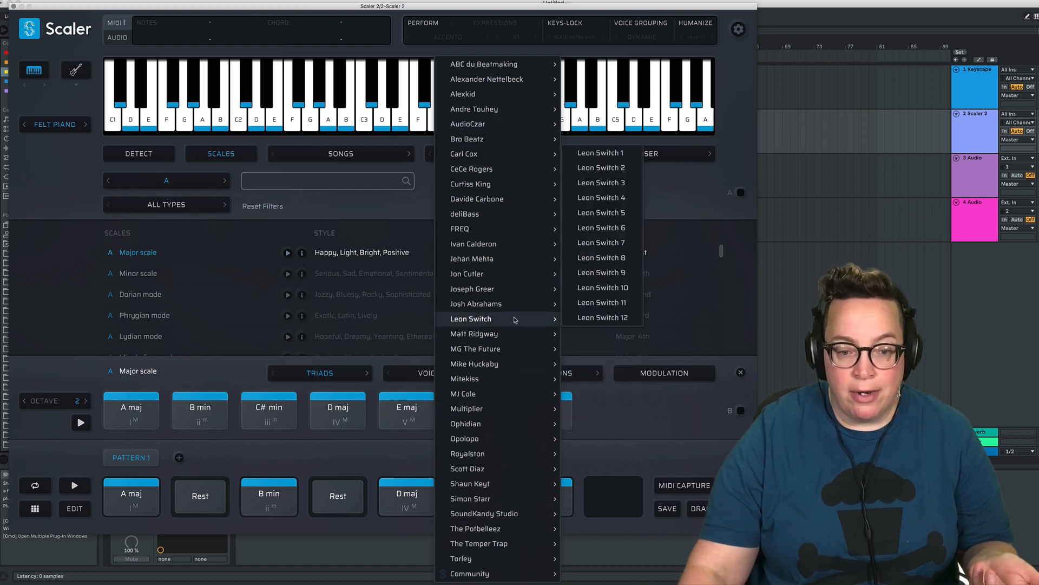
{"action": "mouse_move", "coordinate": [499, 139]}
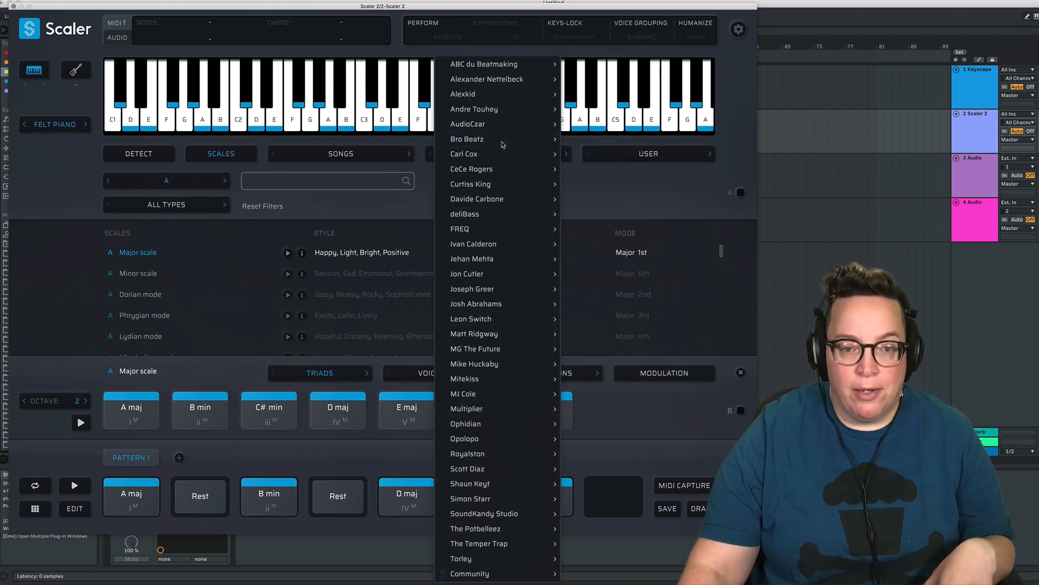
{"action": "mouse_move", "coordinate": [464, 517]}
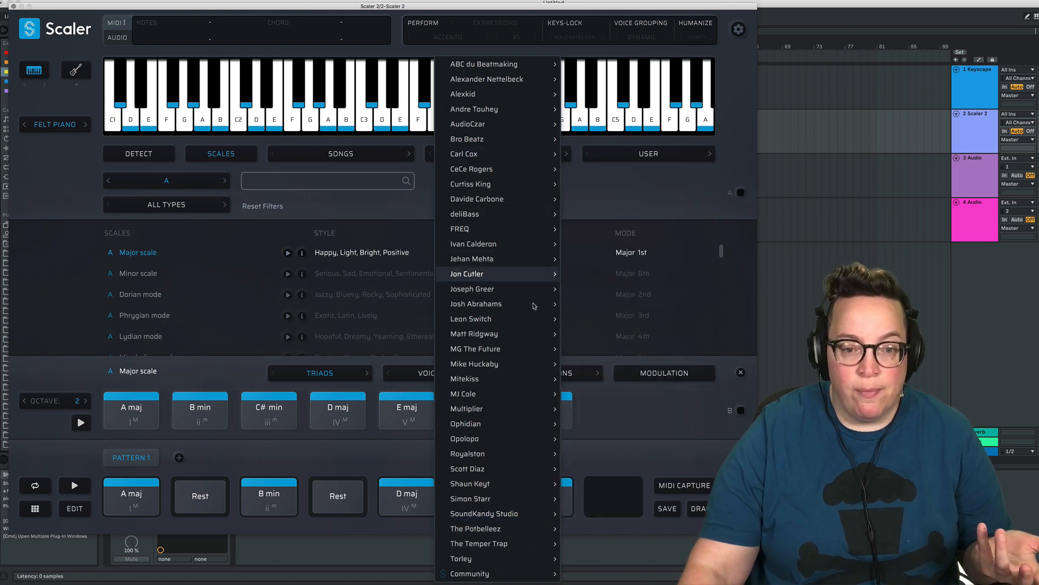
{"action": "mouse_move", "coordinate": [516, 352]}
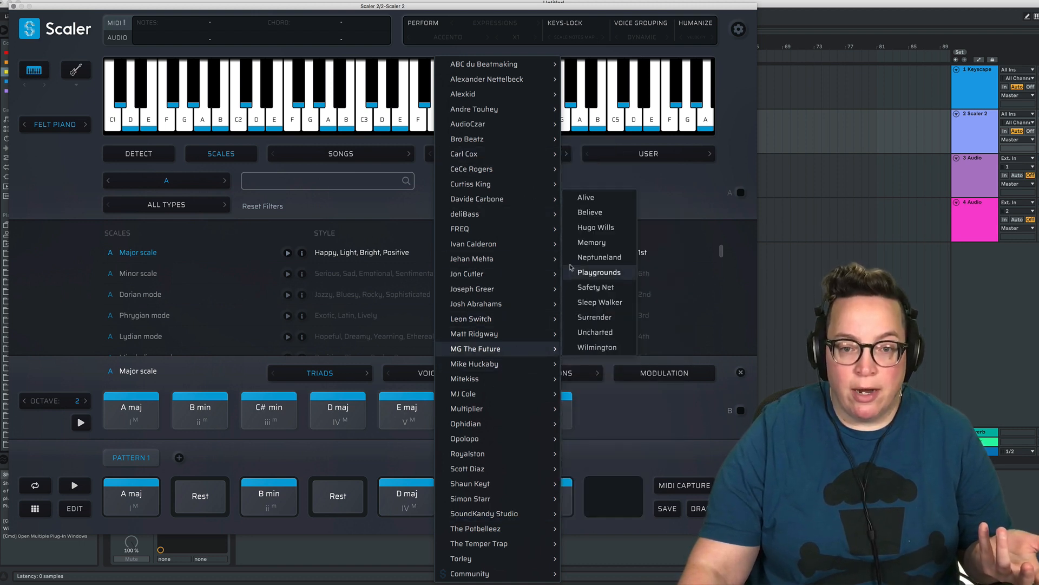
{"action": "left_click", "coordinate": [678, 172]}
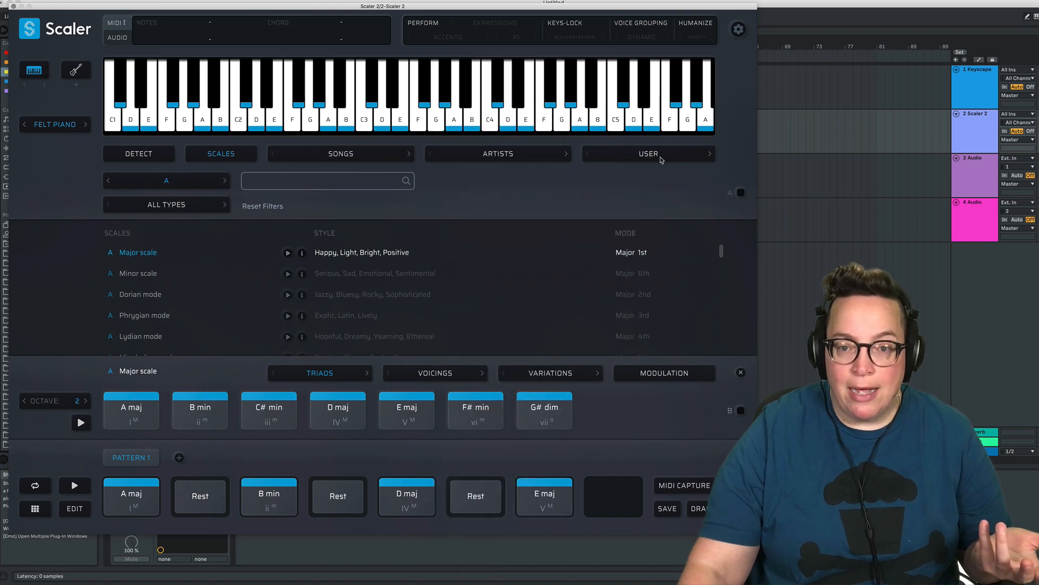
{"action": "left_click", "coordinate": [670, 151]}
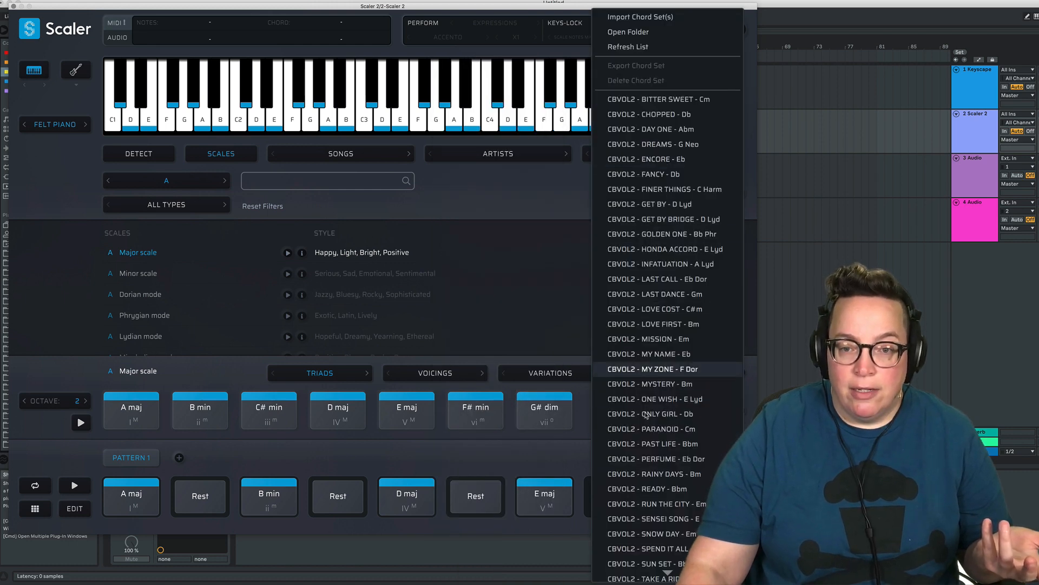
{"action": "scroll", "coordinate": [665, 533], "scroll_direction": "down", "scroll_amount": 15}
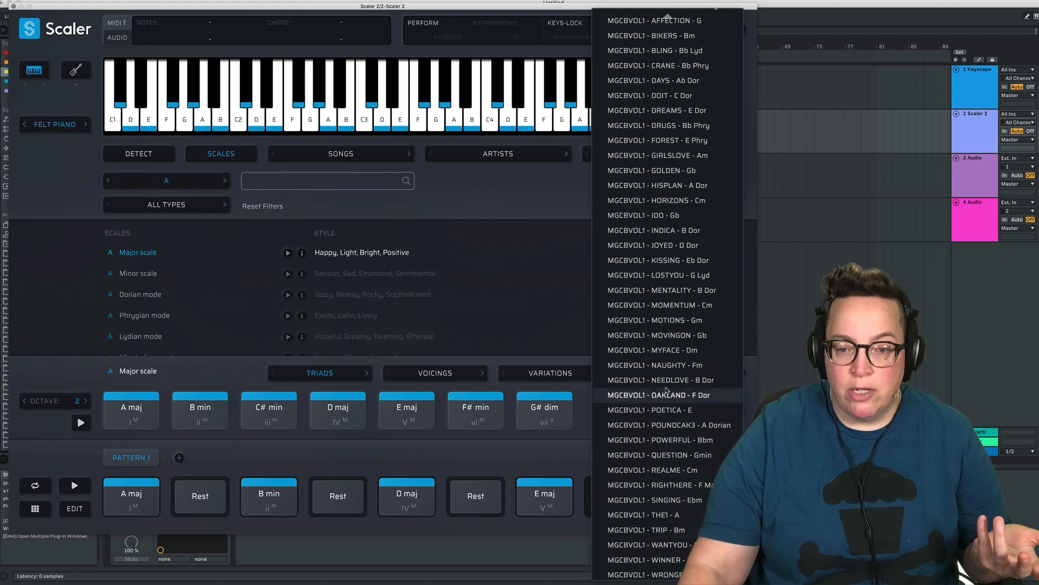
{"action": "scroll", "coordinate": [649, 303], "scroll_direction": "up", "scroll_amount": 10}
{"action": "scroll", "coordinate": [649, 300], "scroll_direction": "up", "scroll_amount": 4}
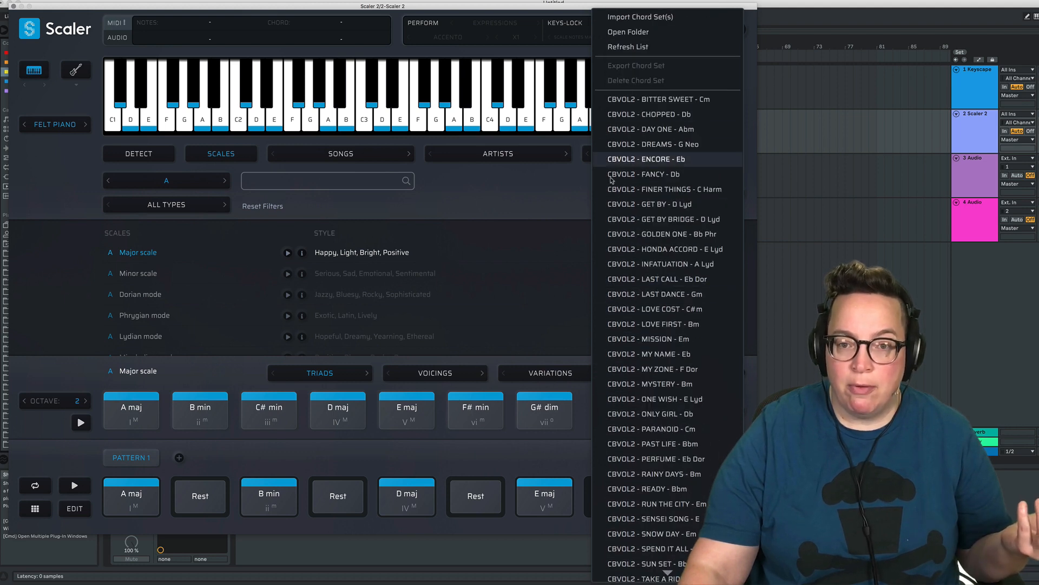
{"action": "left_click", "coordinate": [535, 210]}
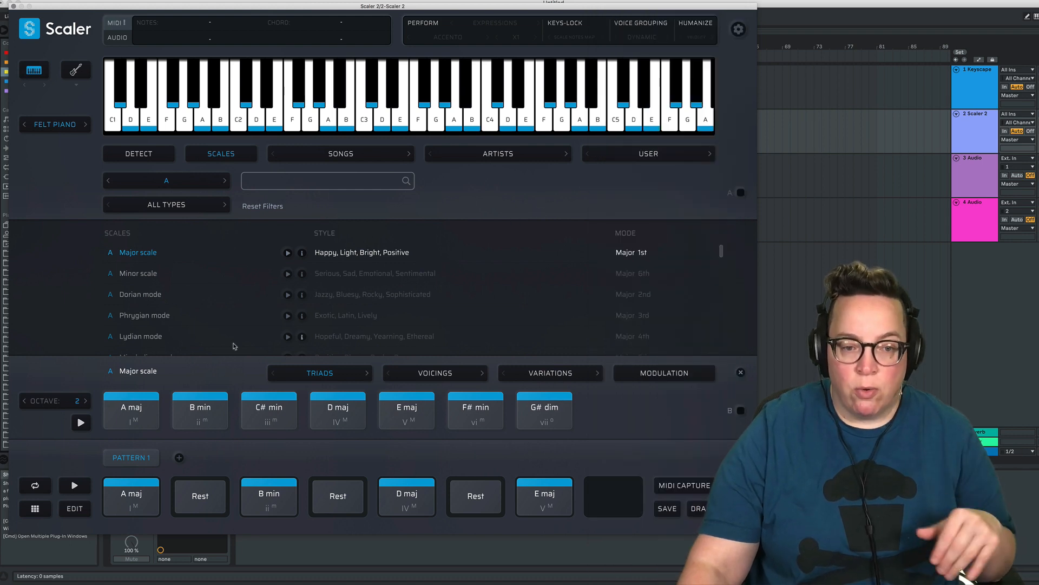
{"action": "left_click", "coordinate": [658, 155]}
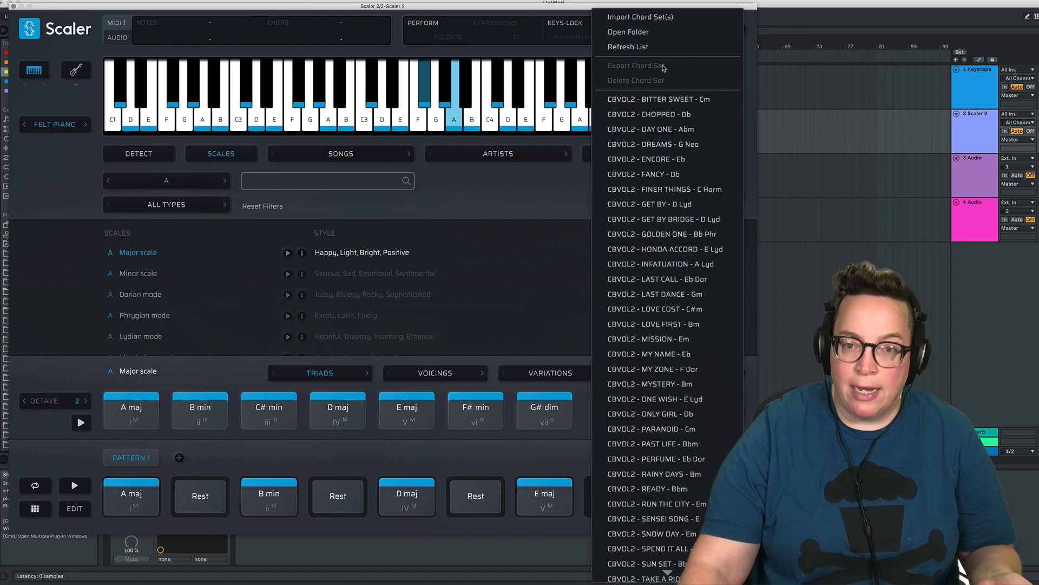
{"action": "left_click", "coordinate": [542, 208]}
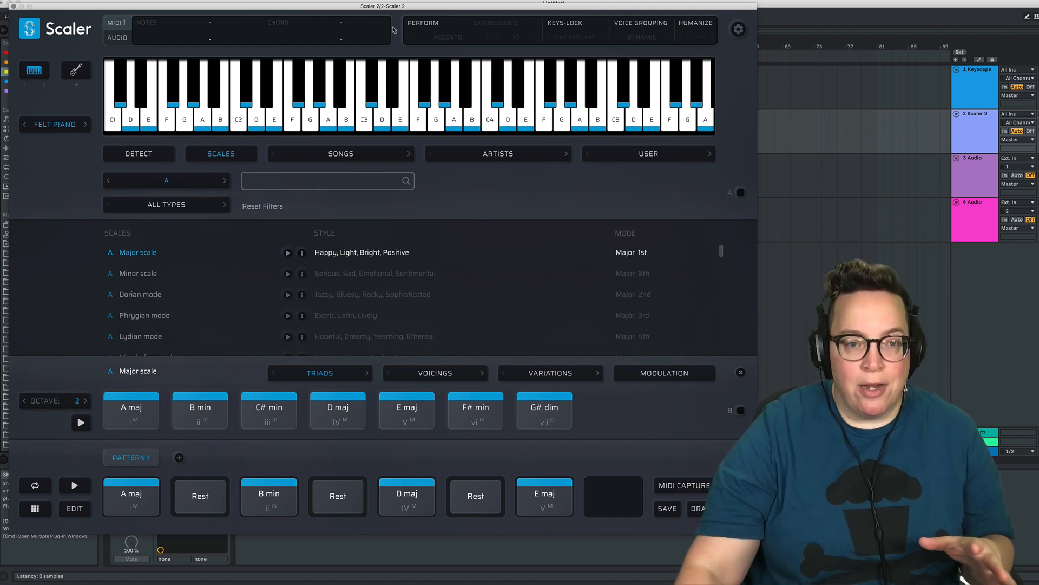
- Go to the chord detection screen and set the detection source to Audio
{"action": "left_click", "coordinate": [151, 157]}
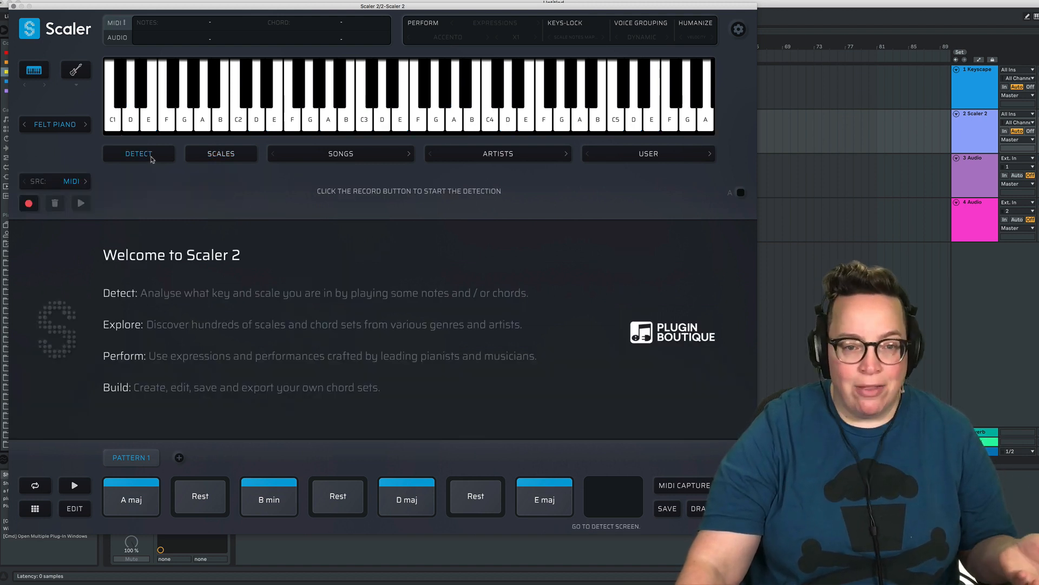
{"action": "left_click", "coordinate": [31, 184]}
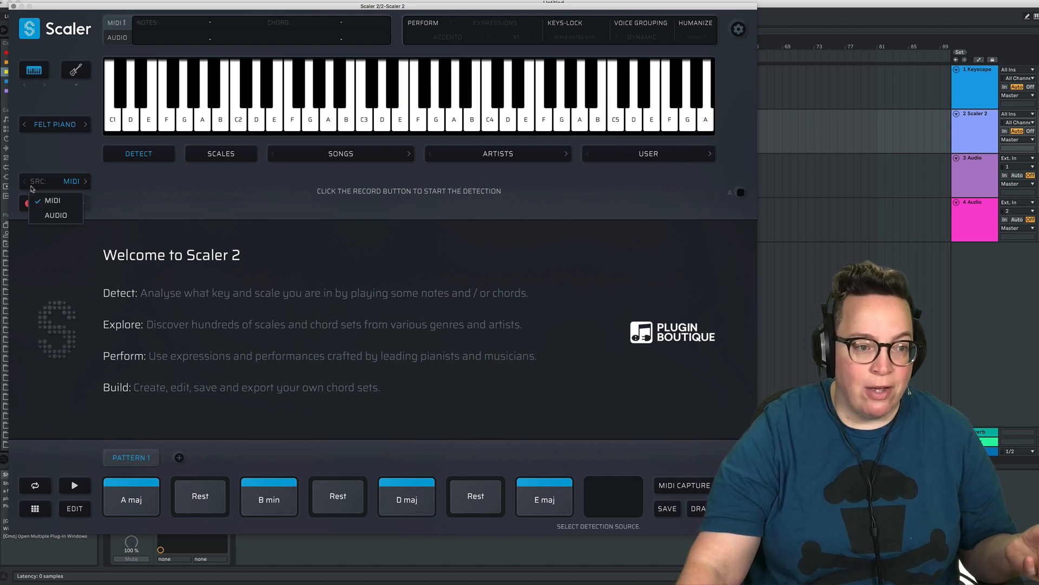
{"action": "left_click", "coordinate": [44, 215]}
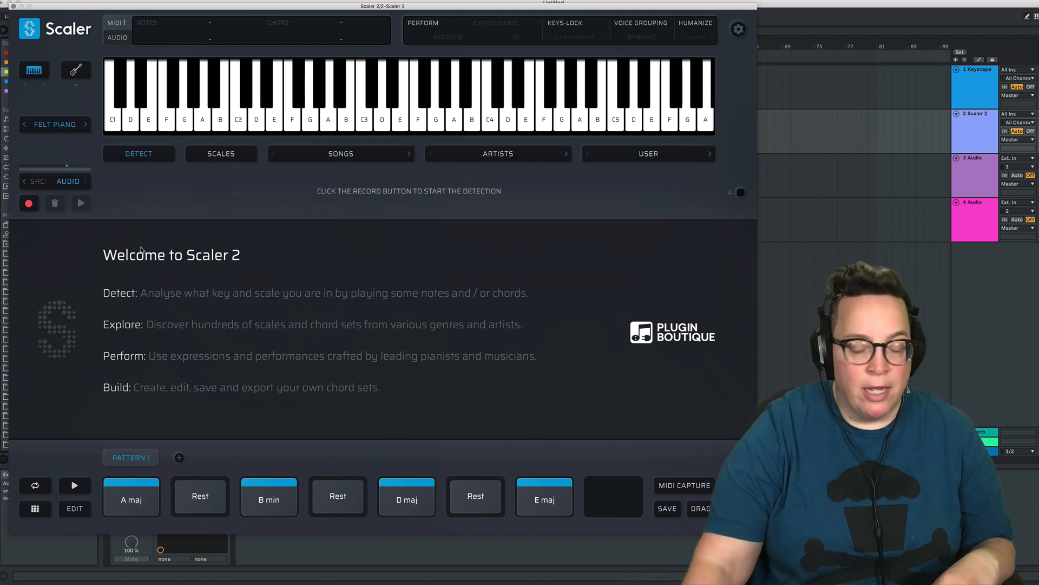
{"action": "left_click", "coordinate": [40, 183]}
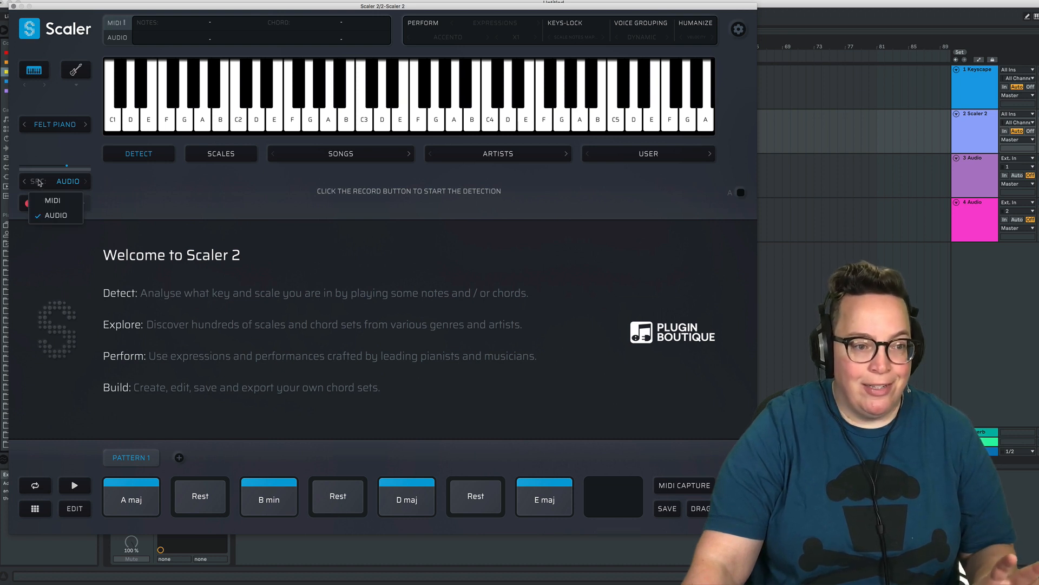
{"action": "left_click", "coordinate": [63, 162]}
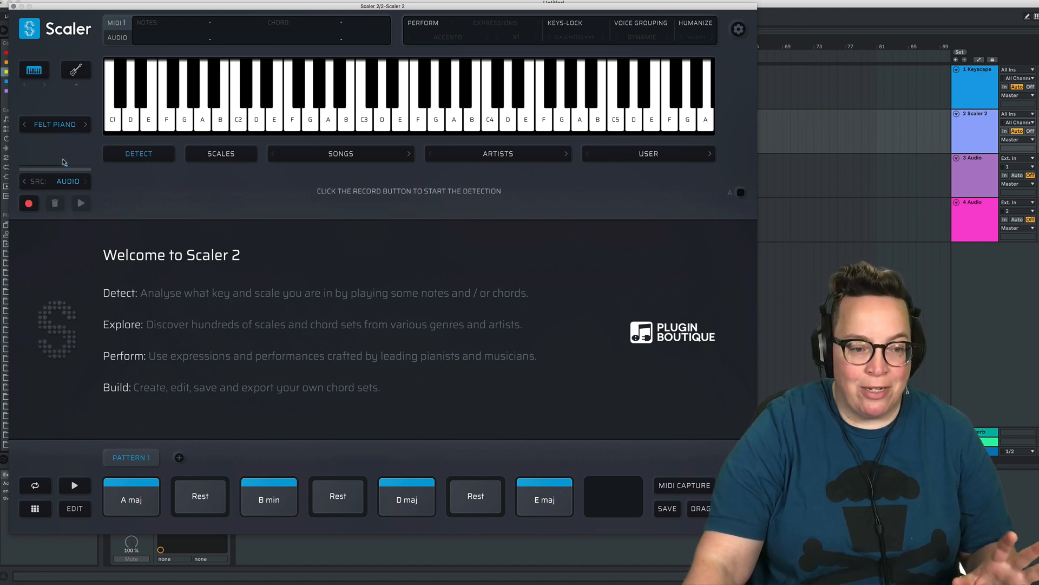
- Return to the scales list, turn on Perform and choose the Opera expression from the Andante rhythms
{"action": "left_click", "coordinate": [231, 158]}
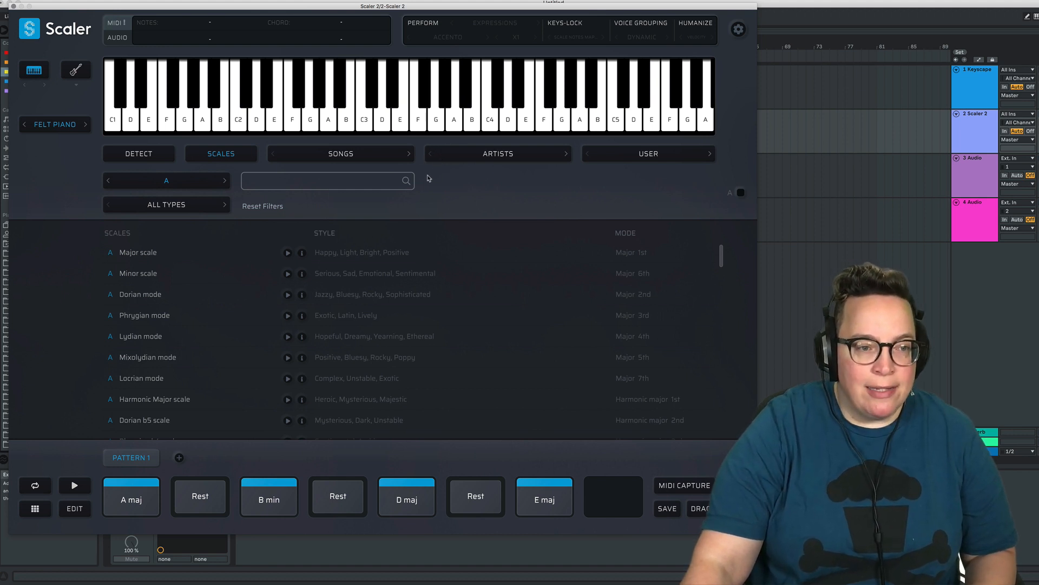
{"action": "left_click", "coordinate": [433, 23]}
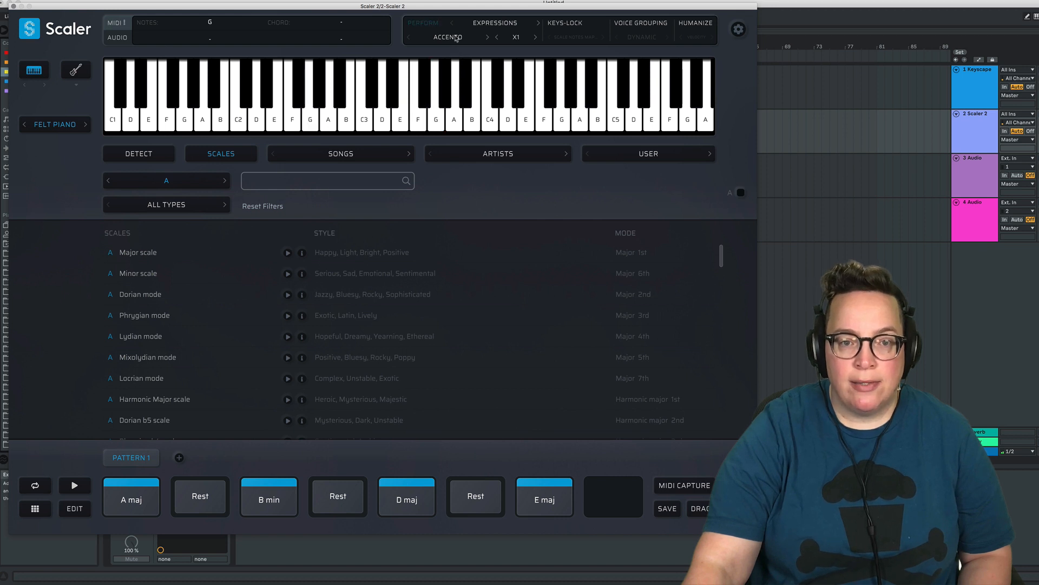
{"action": "left_click", "coordinate": [452, 37]}
{"action": "mouse_move", "coordinate": [451, 56]}
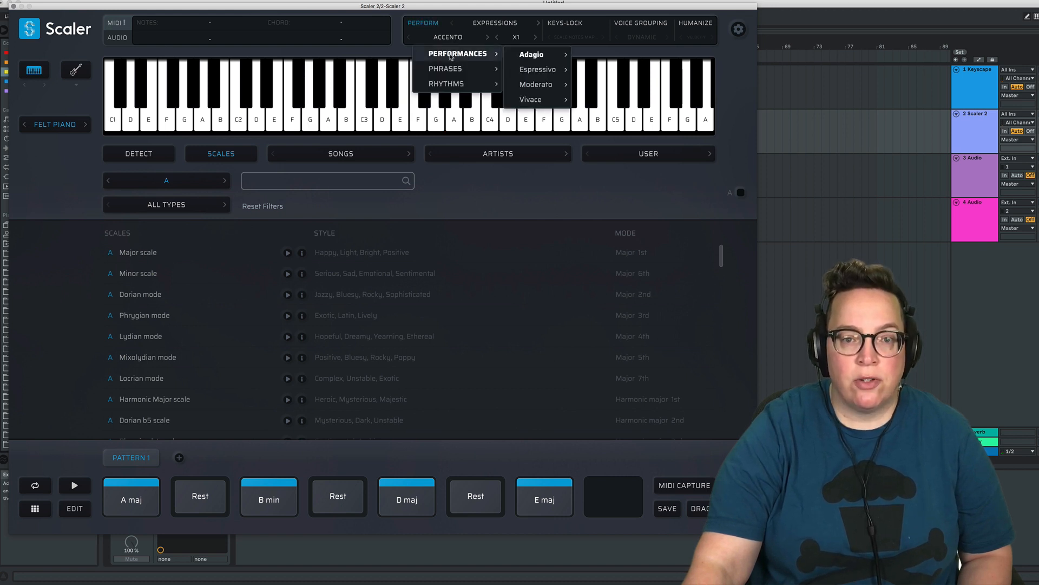
{"action": "mouse_move", "coordinate": [448, 85]}
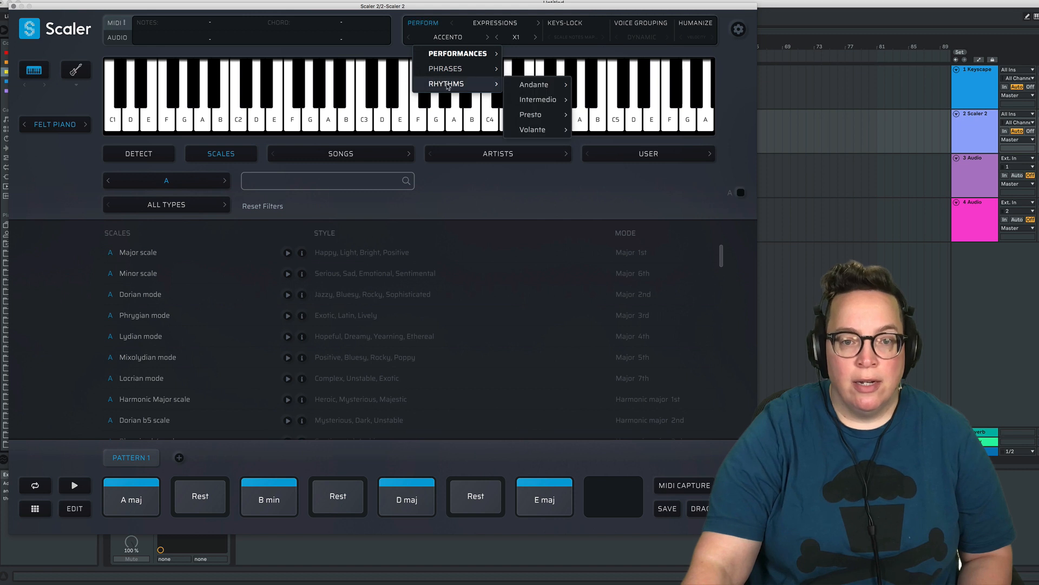
{"action": "mouse_move", "coordinate": [541, 85]}
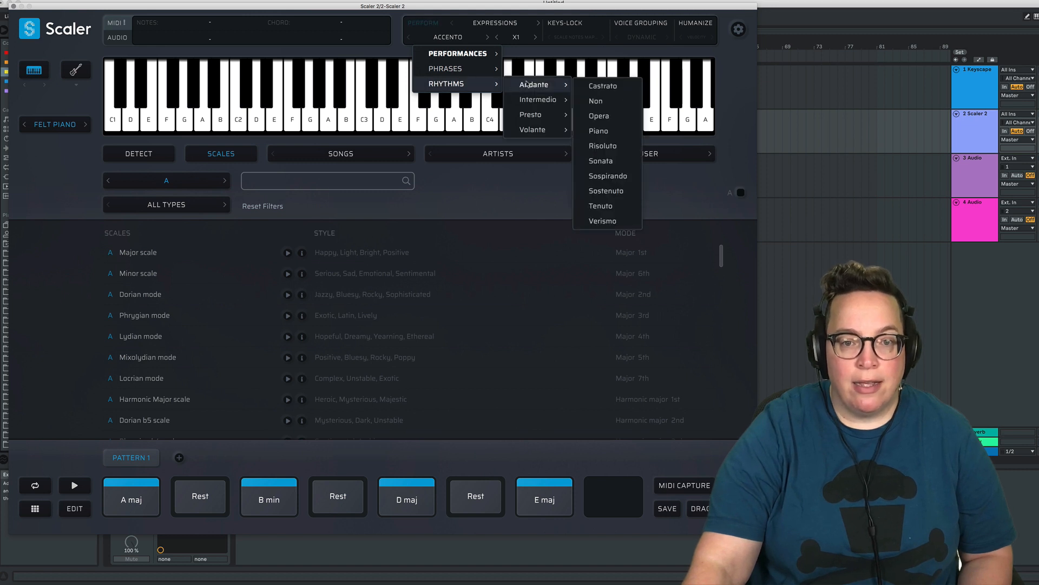
{"action": "left_click", "coordinate": [596, 116]}
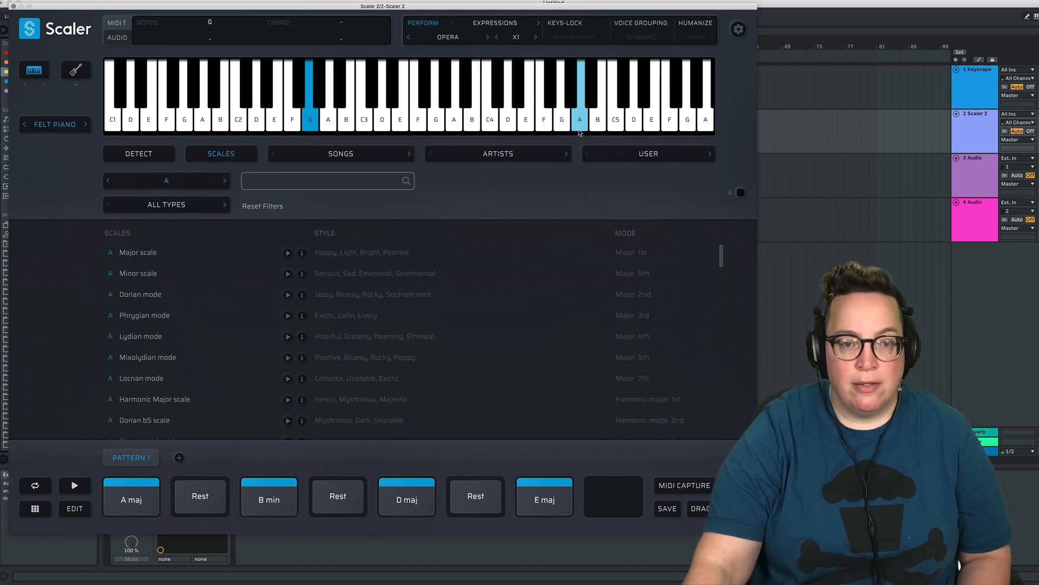
- Set the expression speed to X2 and audition the A maj chord in Pattern 1
{"action": "left_click", "coordinate": [534, 39]}
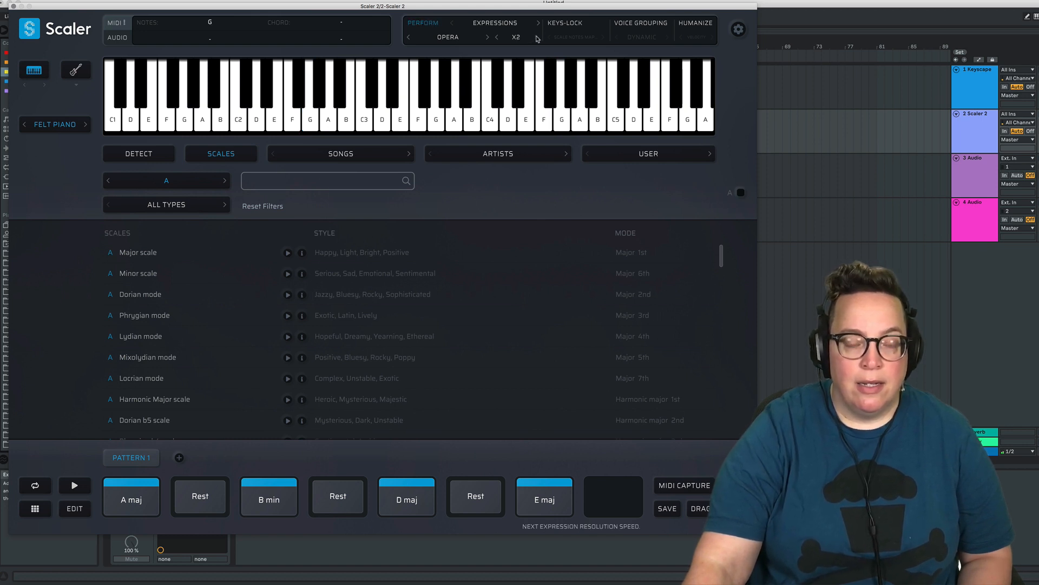
{"action": "left_click", "coordinate": [148, 499]}
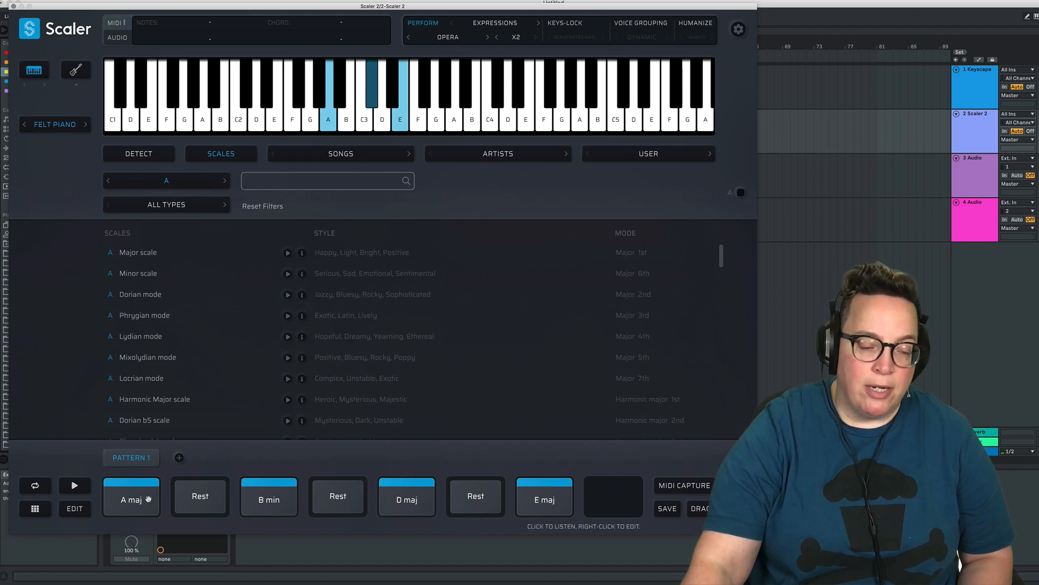
{"action": "left_click", "coordinate": [149, 499]}
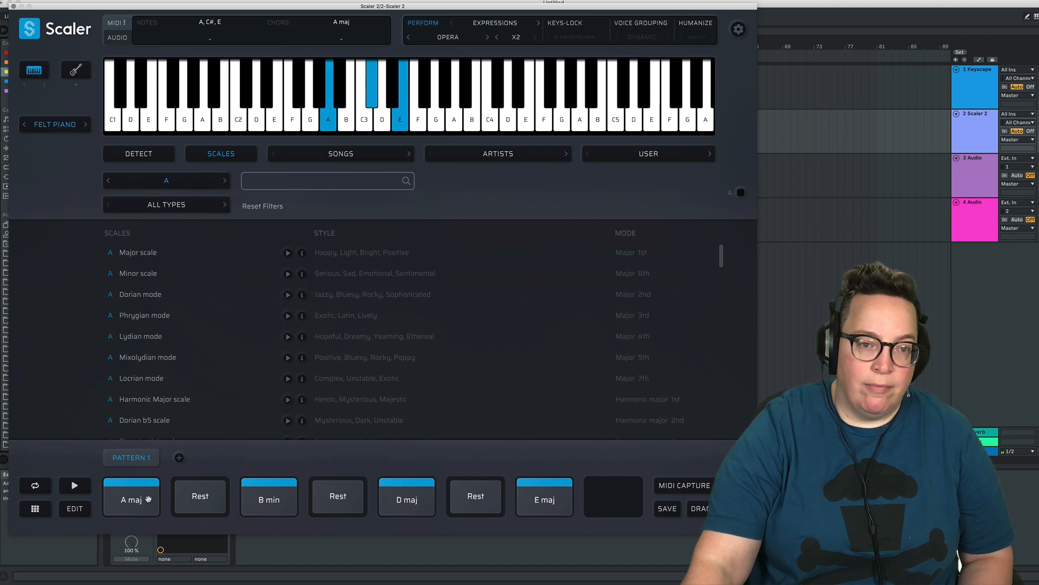
- Change the expression to the Assai phrase from the Con Amore group and audition A maj with it
{"action": "left_click", "coordinate": [467, 39]}
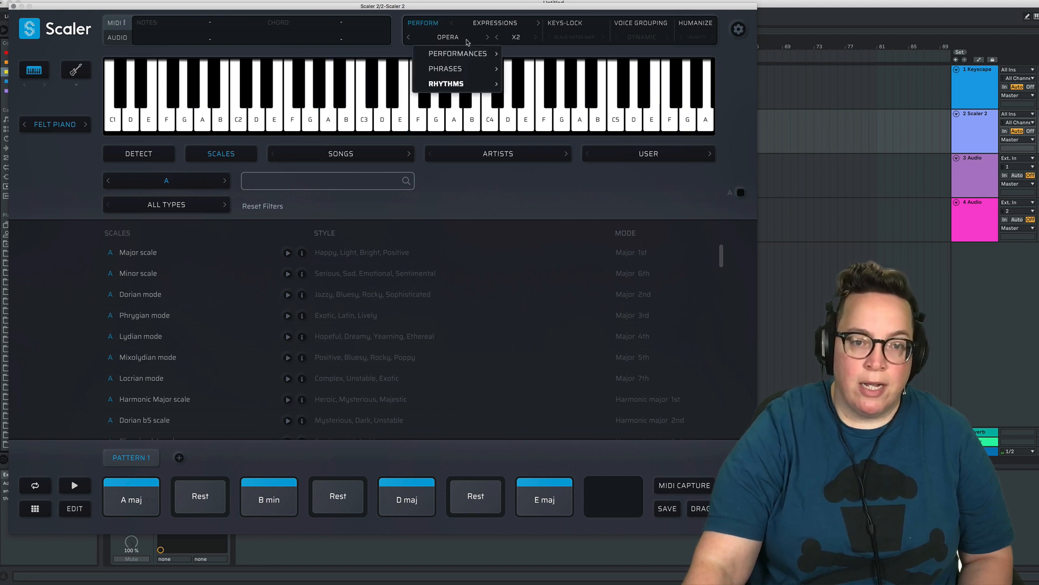
{"action": "mouse_move", "coordinate": [464, 67]}
{"action": "mouse_move", "coordinate": [539, 71]}
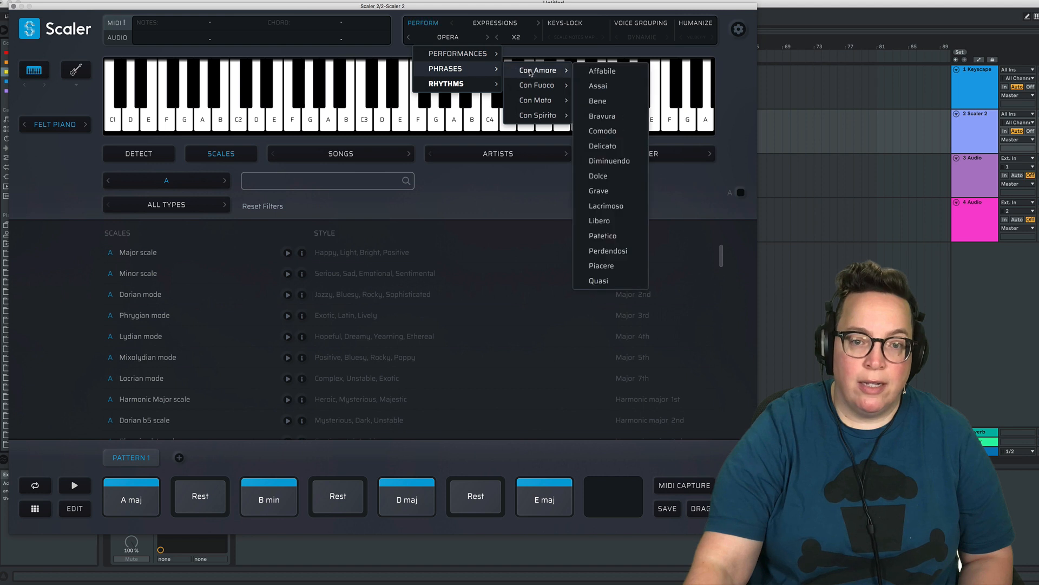
{"action": "left_click", "coordinate": [596, 85]}
{"action": "left_click", "coordinate": [116, 495]}
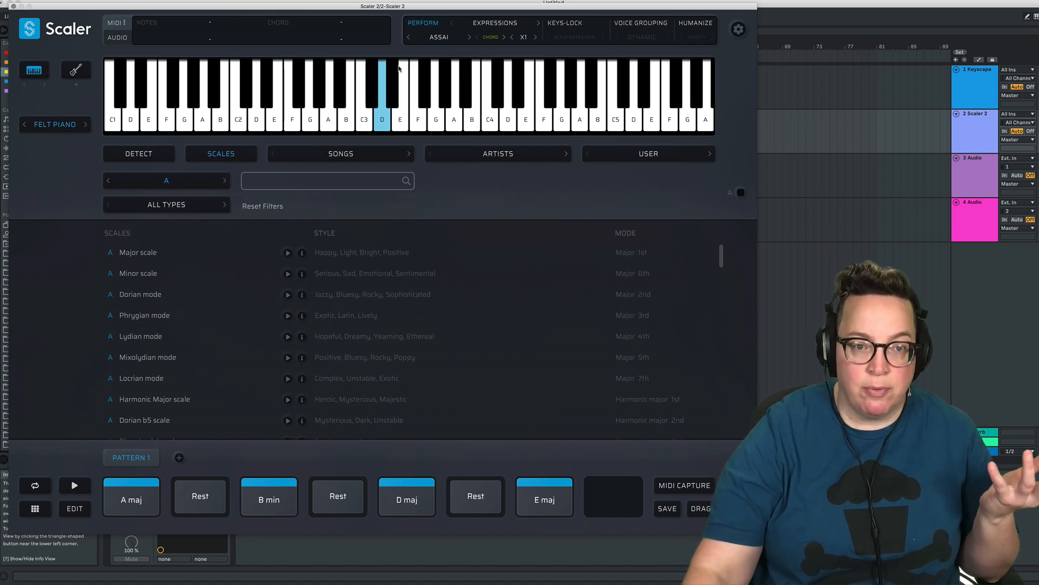
- Move the plug-in window aside and export the Pattern 1 progression as a MIDI clip onto the Keyscape track
{"action": "left_click_drag", "start_coordinate": [463, 9], "coordinate": [241, 36]}
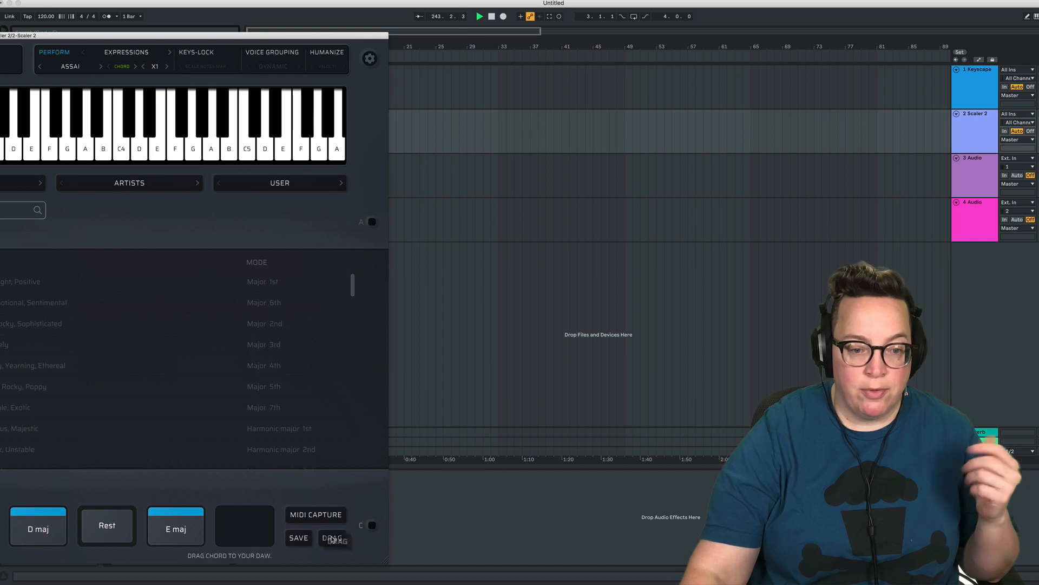
{"action": "left_click_drag", "start_coordinate": [331, 539], "coordinate": [505, 91]}
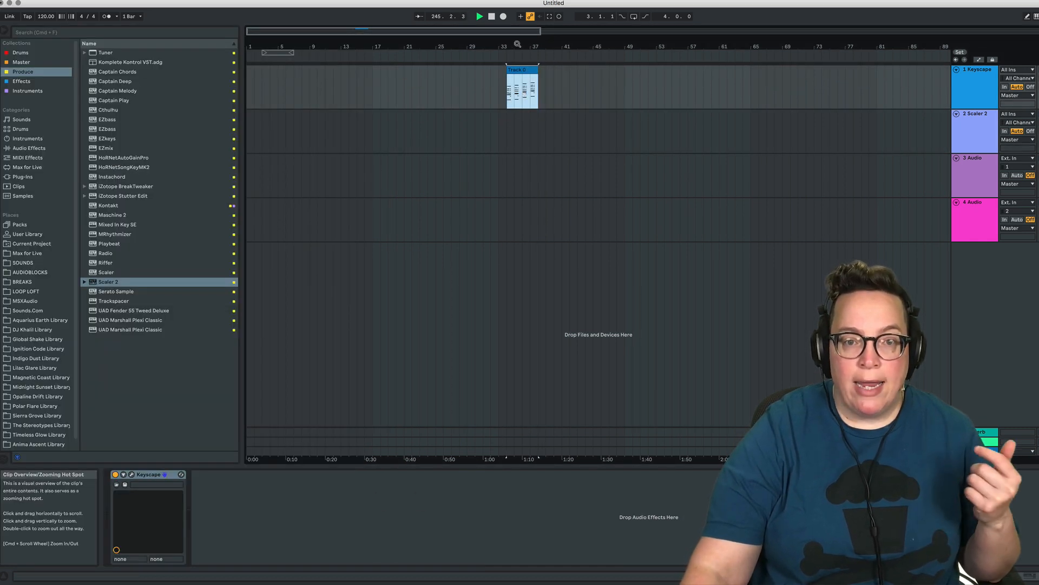
{"action": "left_click_drag", "start_coordinate": [520, 45], "coordinate": [830, 81]}
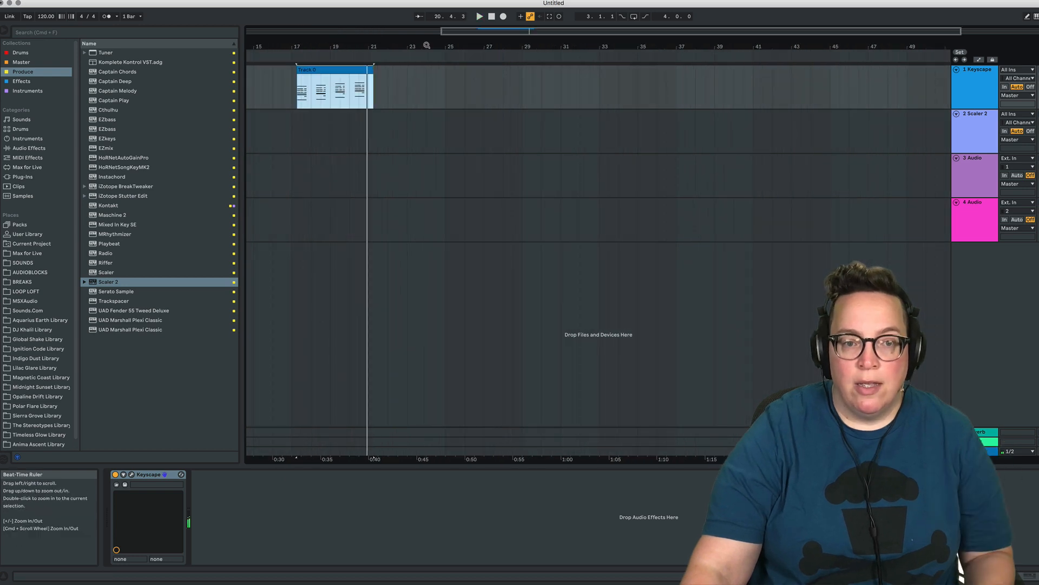
- Open the exported clip's notes and fold the piano roll to show only the pitches in use
{"action": "left_click_drag", "start_coordinate": [332, 48], "coordinate": [362, 71]}
{"action": "double_click", "coordinate": [361, 70]}
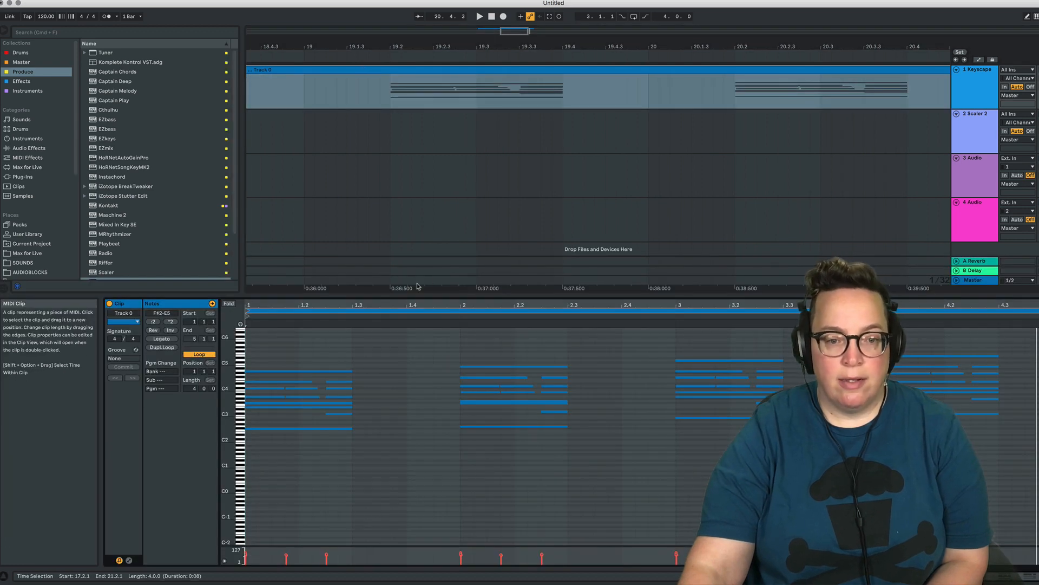
{"action": "left_click", "coordinate": [229, 303]}
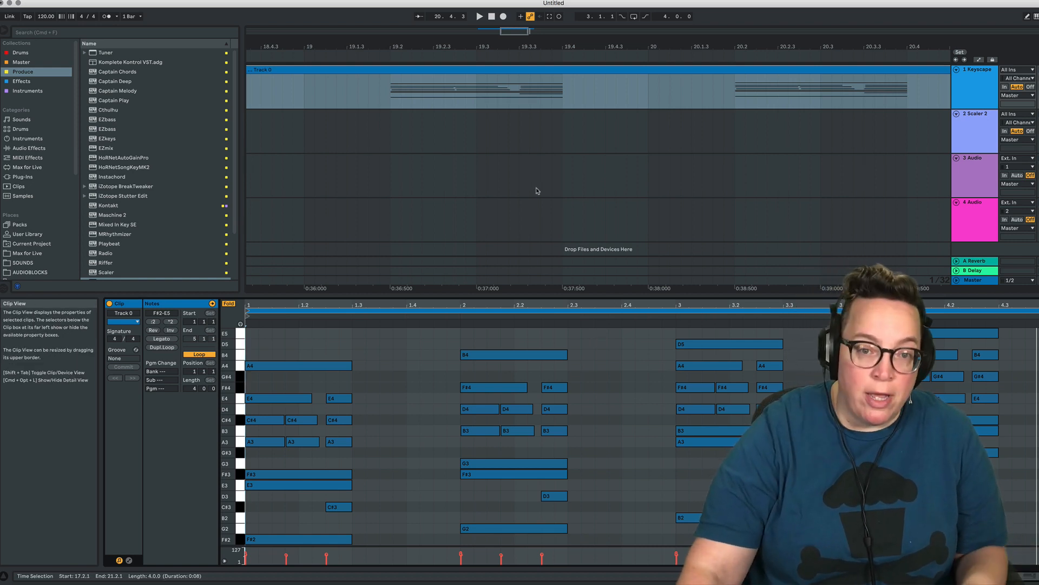
- Delete the exported clip from the Keyscape track and bring back the plug-in window from the Scaler 2 track
{"action": "left_click", "coordinate": [551, 71]}
{"action": "key", "text": "Delete"}
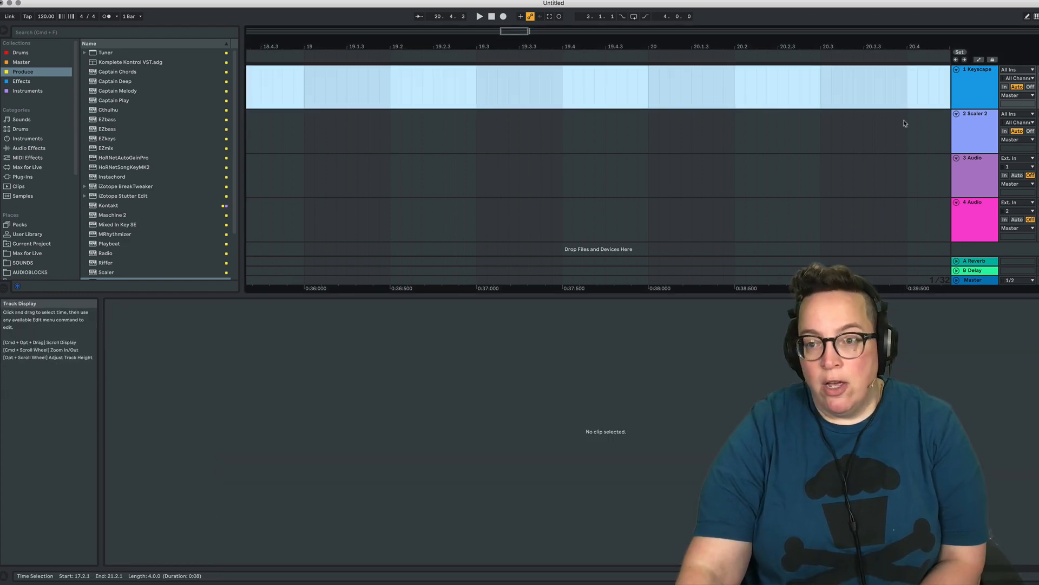
{"action": "left_click", "coordinate": [976, 139]}
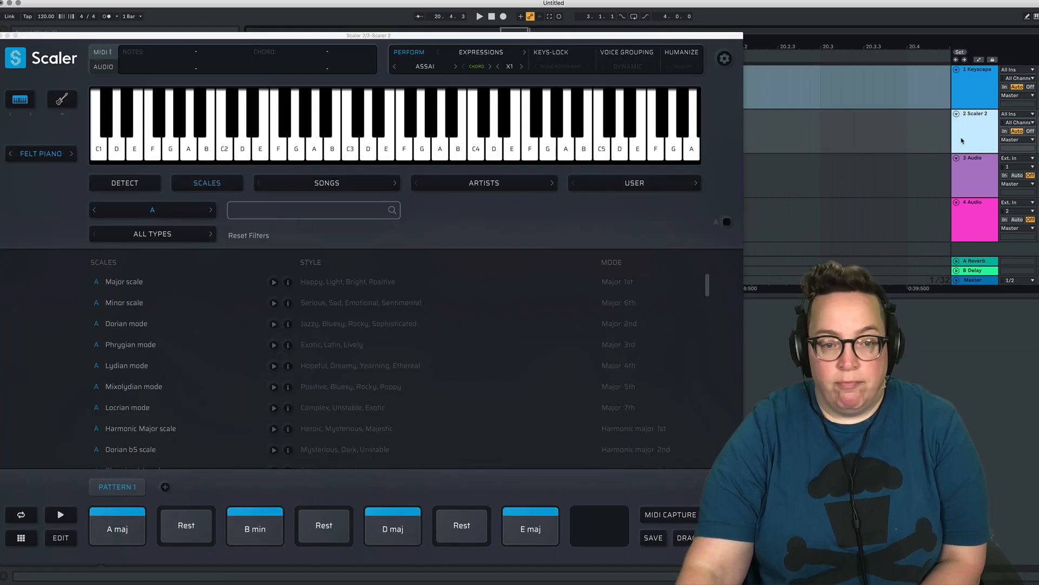
{"action": "left_click", "coordinate": [474, 40]}
{"action": "mouse_move", "coordinate": [517, 39]}
{"action": "left_mouse_down"}
{"action": "mouse_move", "coordinate": [536, 33]}
{"action": "mouse_move", "coordinate": [520, 30]}
{"action": "left_mouse_up"}
- Look through the expression, Chord/Scale phrase mode, speed and performance type options, and turn Perform off
{"action": "left_click", "coordinate": [468, 55]}
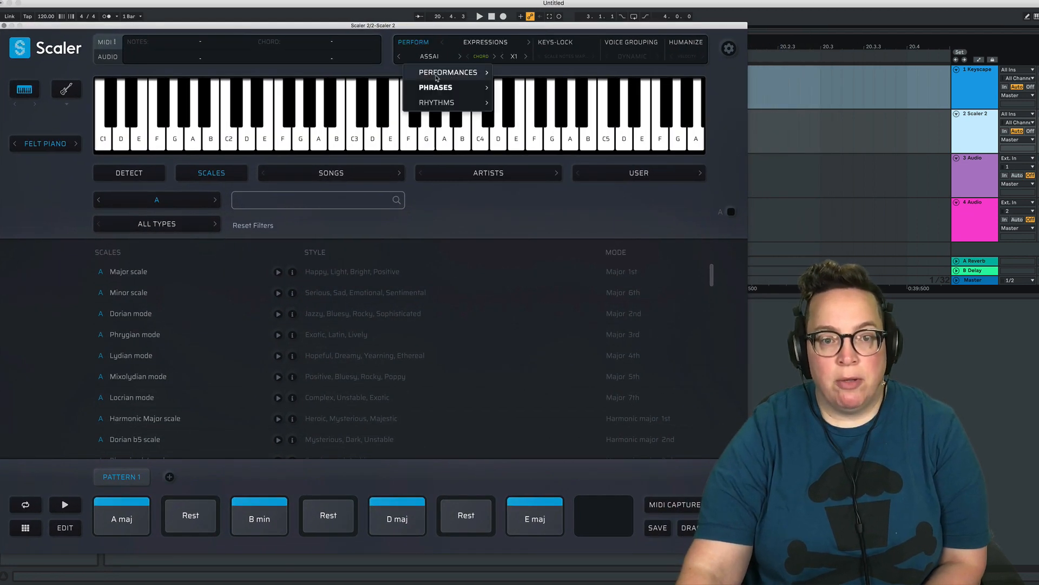
{"action": "left_click", "coordinate": [469, 56]}
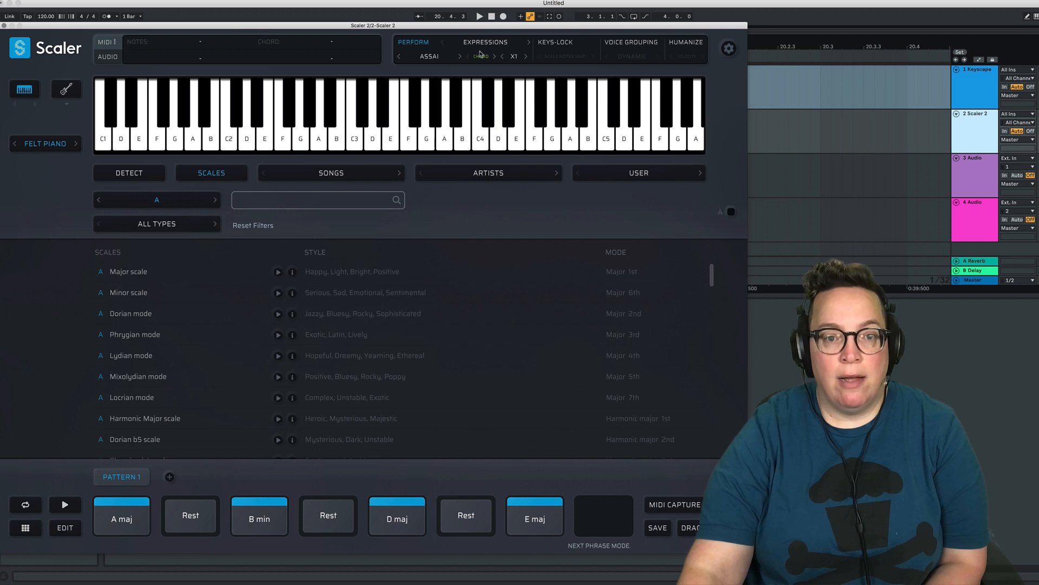
{"action": "left_click", "coordinate": [480, 55]}
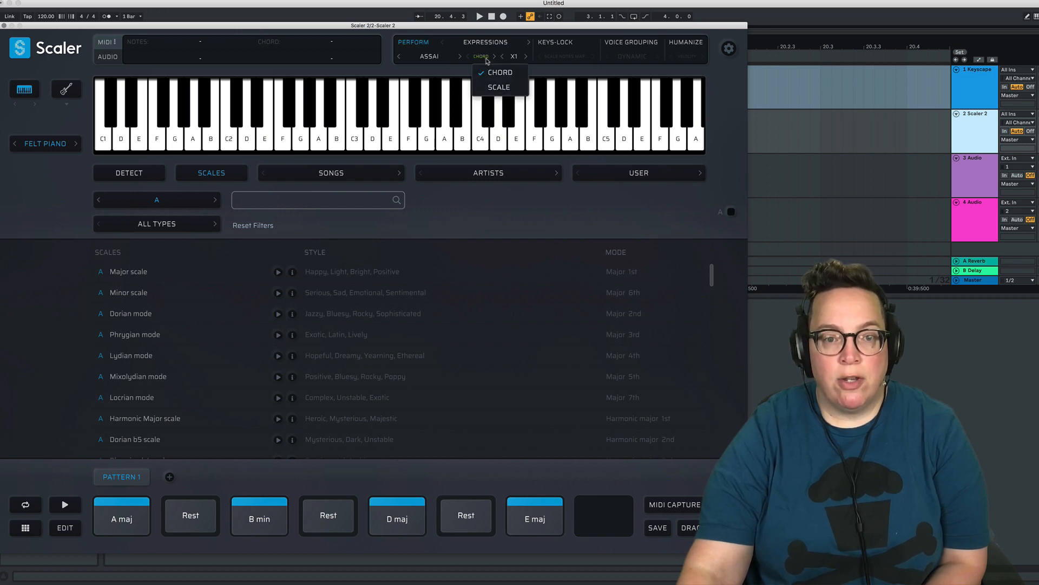
{"action": "left_click", "coordinate": [509, 56]}
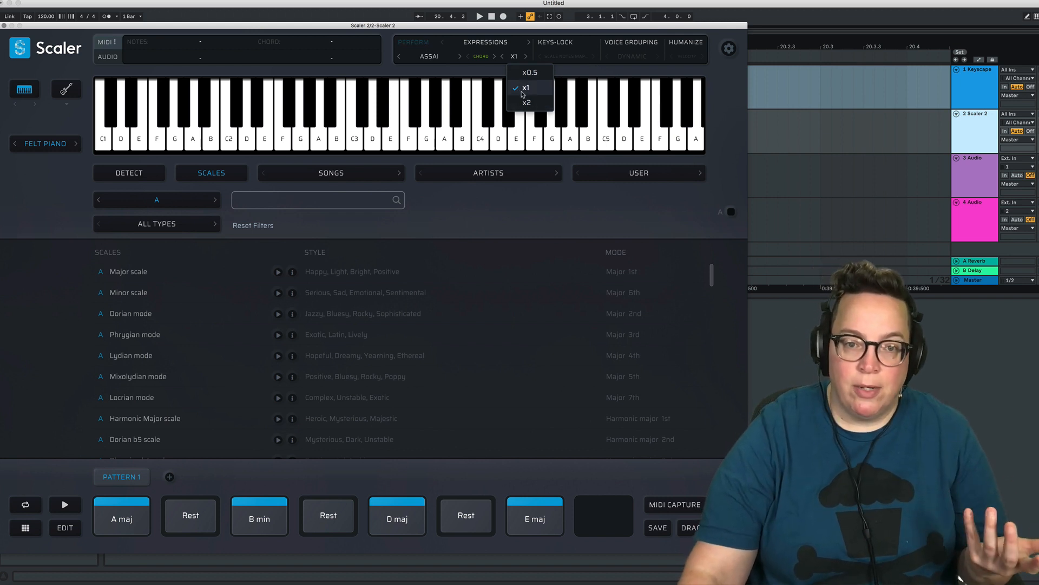
{"action": "left_click", "coordinate": [499, 49]}
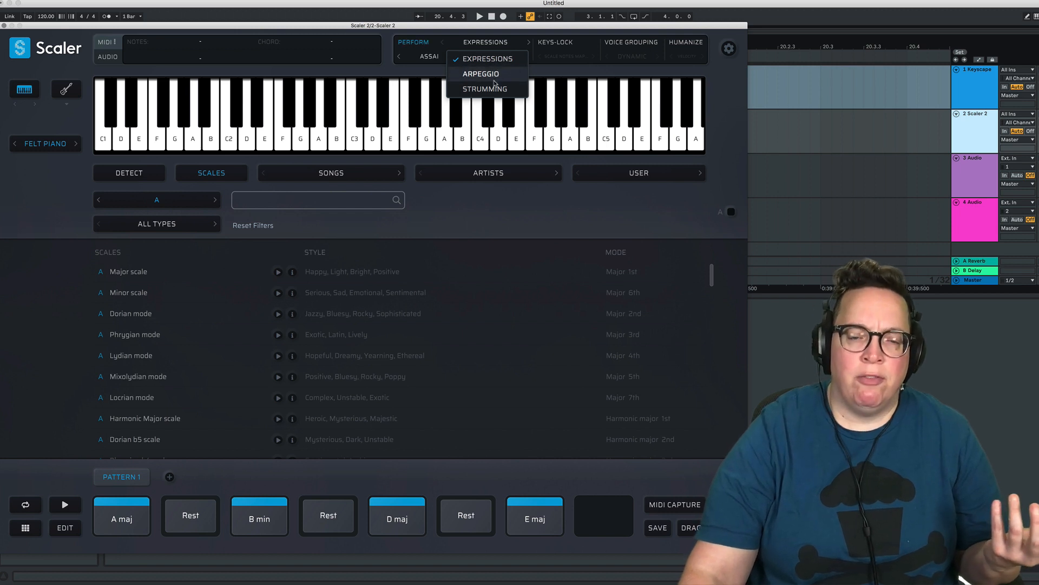
{"action": "left_click", "coordinate": [414, 42]}
- Enable Keys-Lock, set its profile to Chord Notes and try a white key in the mapped range
{"action": "left_click", "coordinate": [561, 43]}
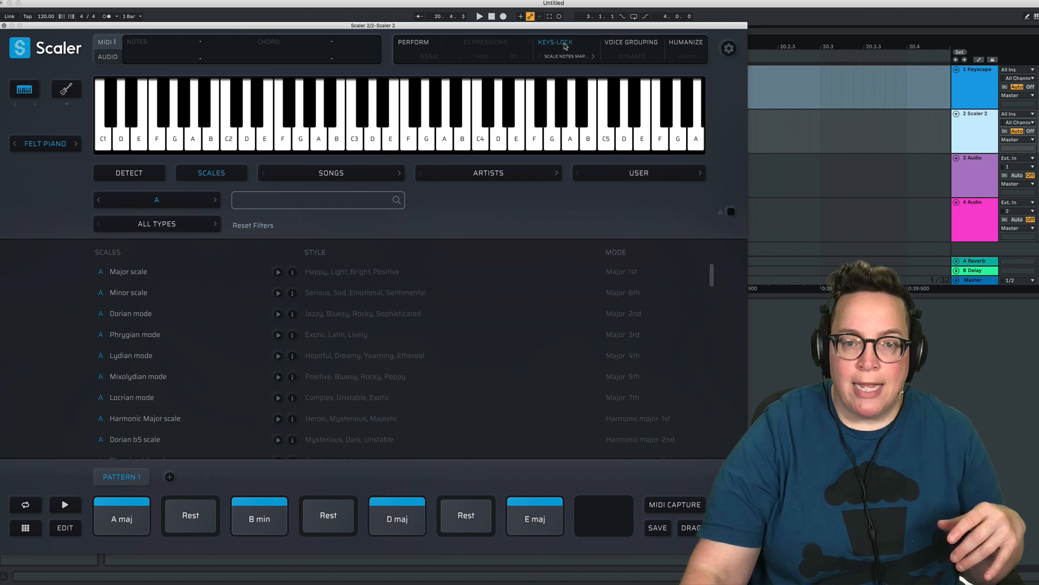
{"action": "left_click", "coordinate": [567, 57]}
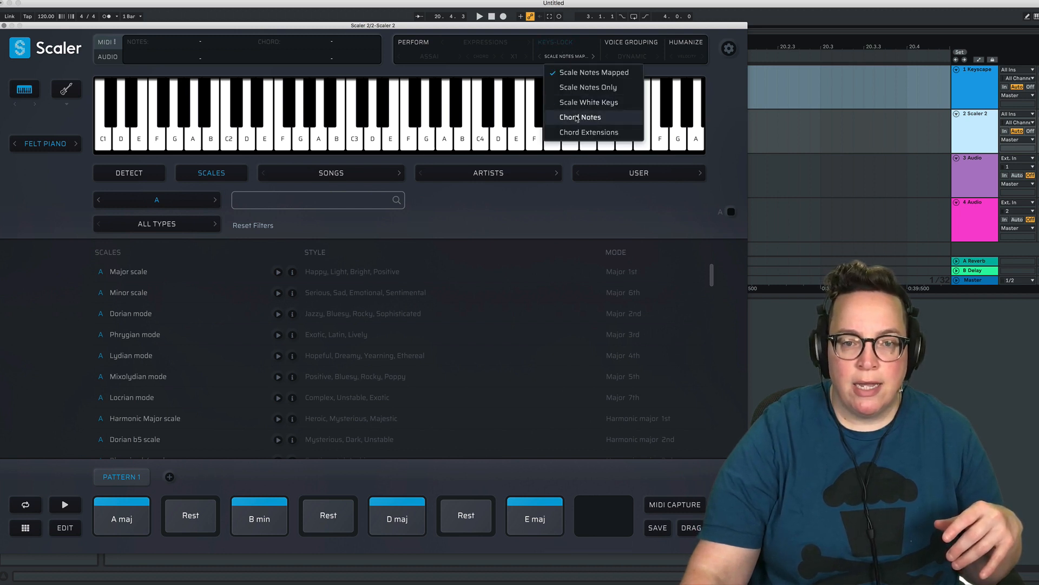
{"action": "left_click", "coordinate": [577, 118]}
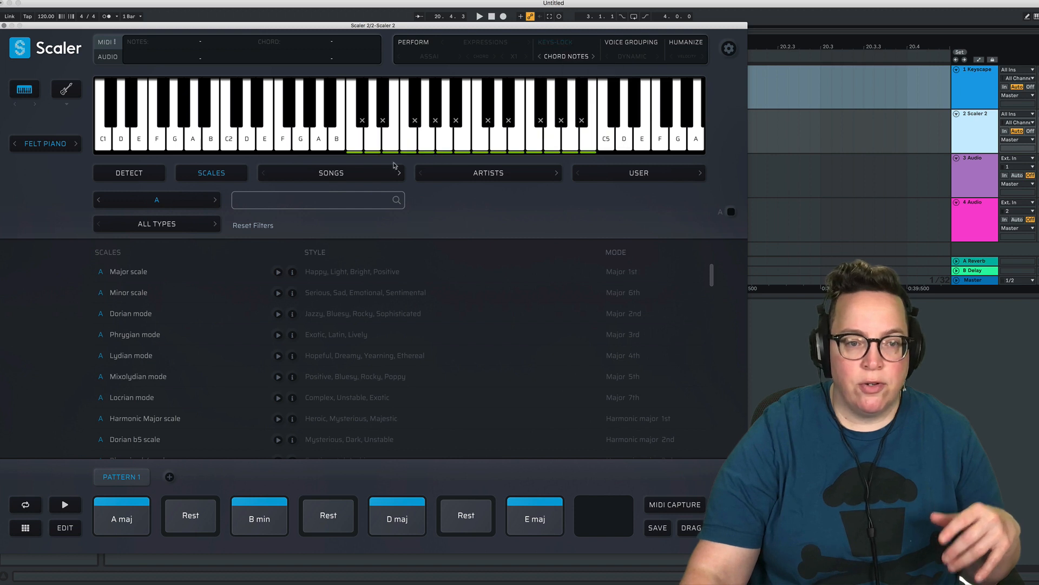
{"action": "left_click", "coordinate": [388, 142]}
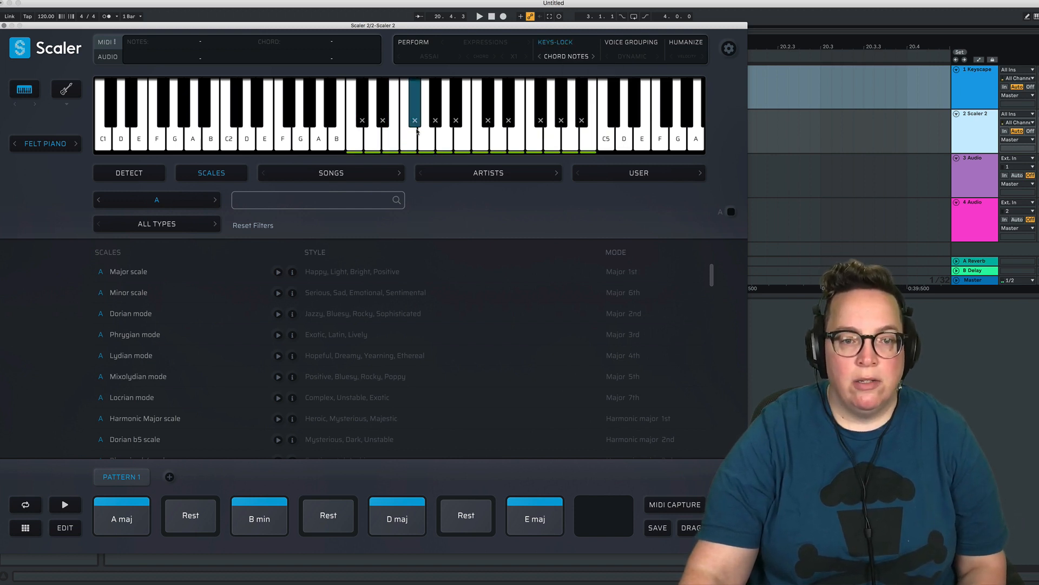
- Try the Scale White Keys and Chord Extensions profiles for Keys-Lock
{"action": "left_click", "coordinate": [570, 56]}
{"action": "left_click", "coordinate": [585, 103]}
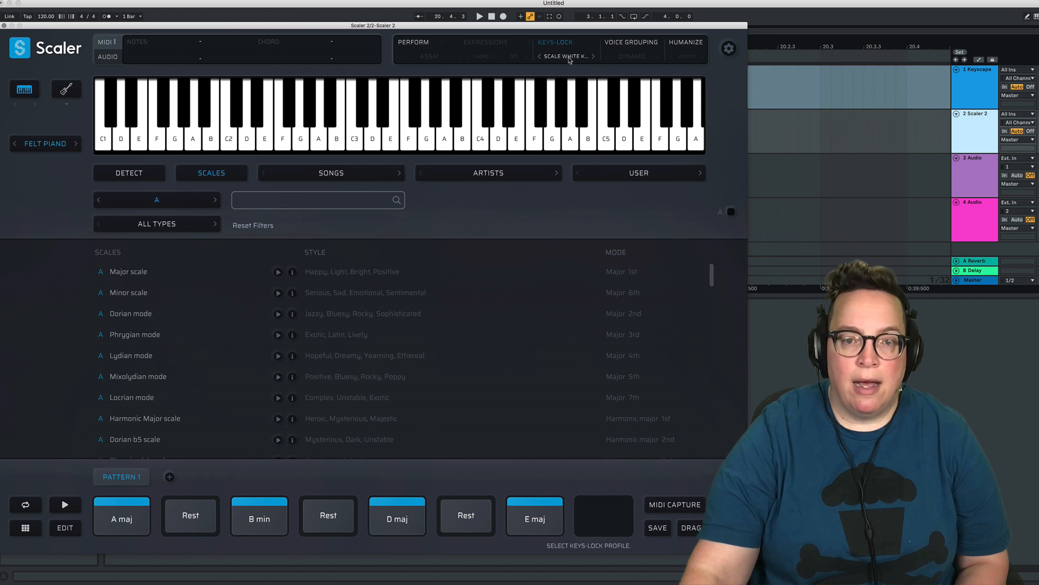
{"action": "left_click", "coordinate": [569, 56]}
{"action": "left_click", "coordinate": [569, 132]}
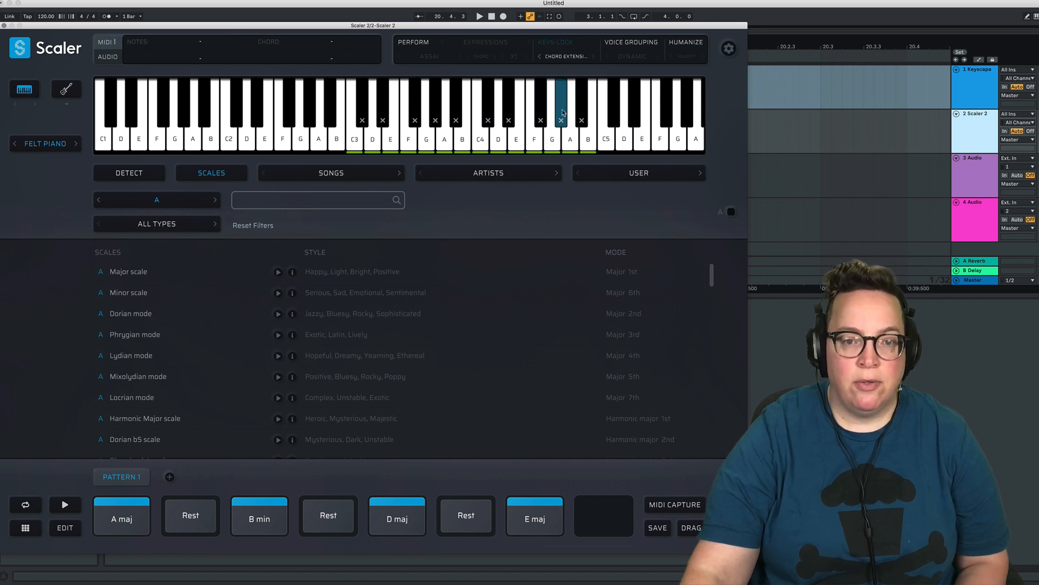
- Set the Keys-Lock profile back to Scale Notes Mapped and turn Keys-Lock off
{"action": "left_click", "coordinate": [577, 58]}
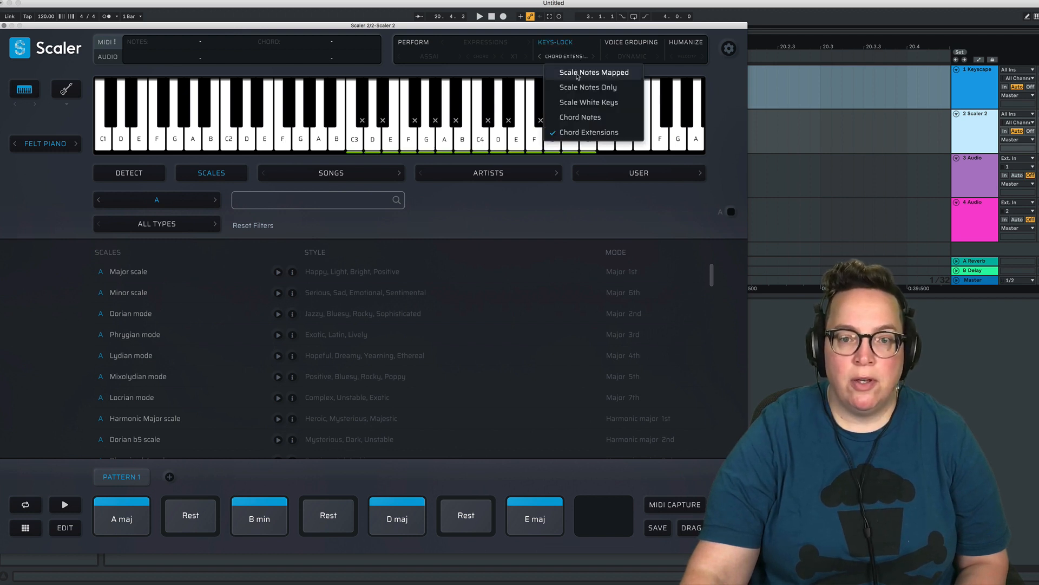
{"action": "left_click", "coordinate": [568, 70]}
{"action": "left_click", "coordinate": [555, 43]}
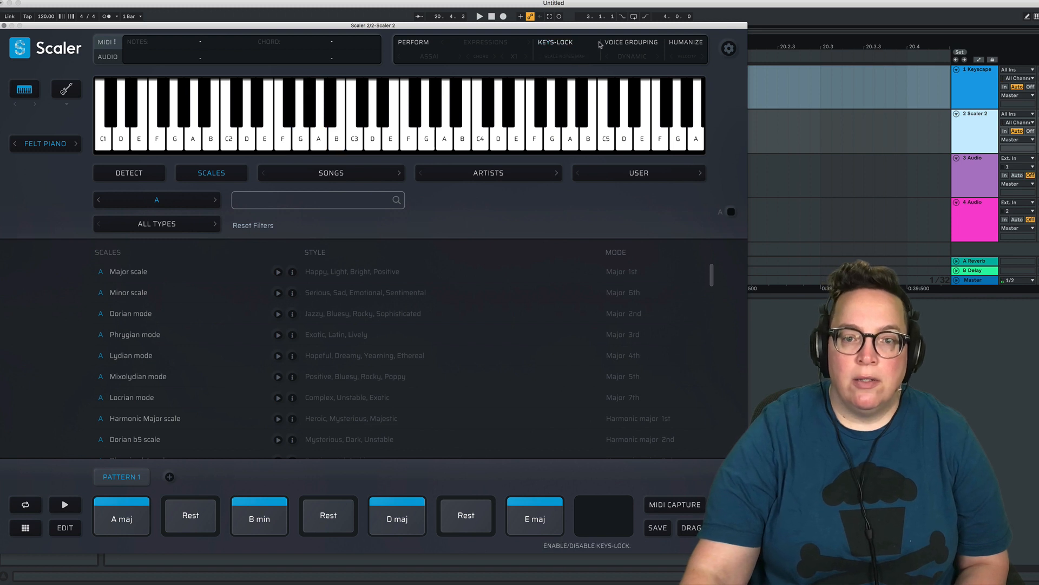
- Turn on Voice Grouping with the Grouping C1-B2 option and audition the A maj chord
{"action": "left_click", "coordinate": [634, 57]}
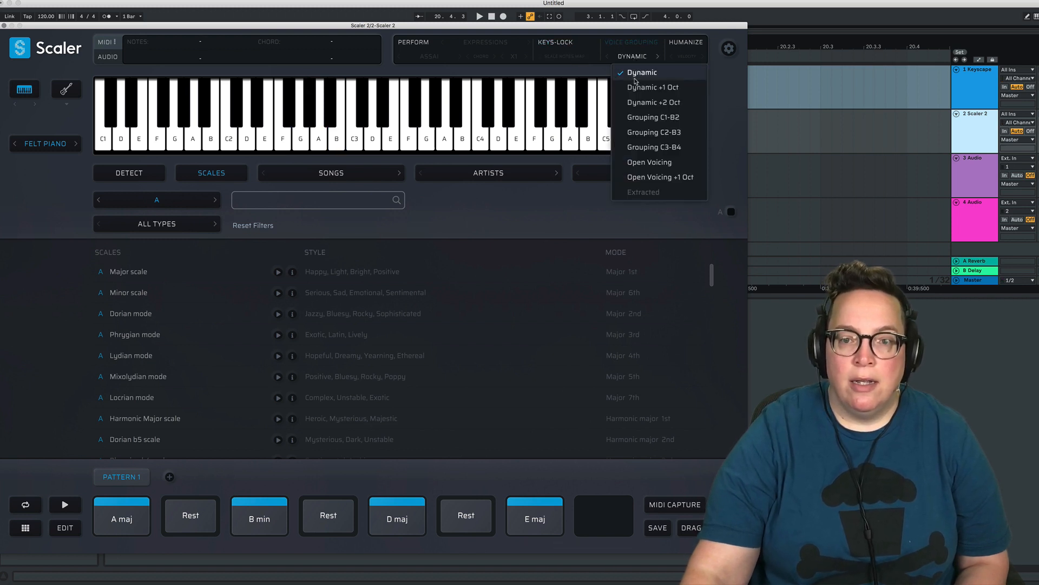
{"action": "left_click", "coordinate": [659, 118]}
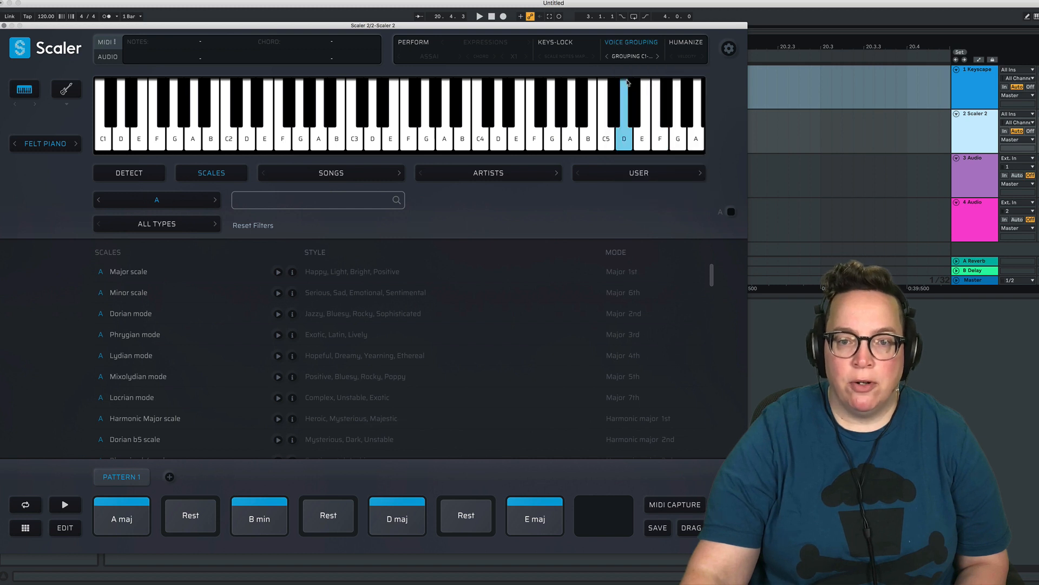
{"action": "left_click", "coordinate": [127, 505]}
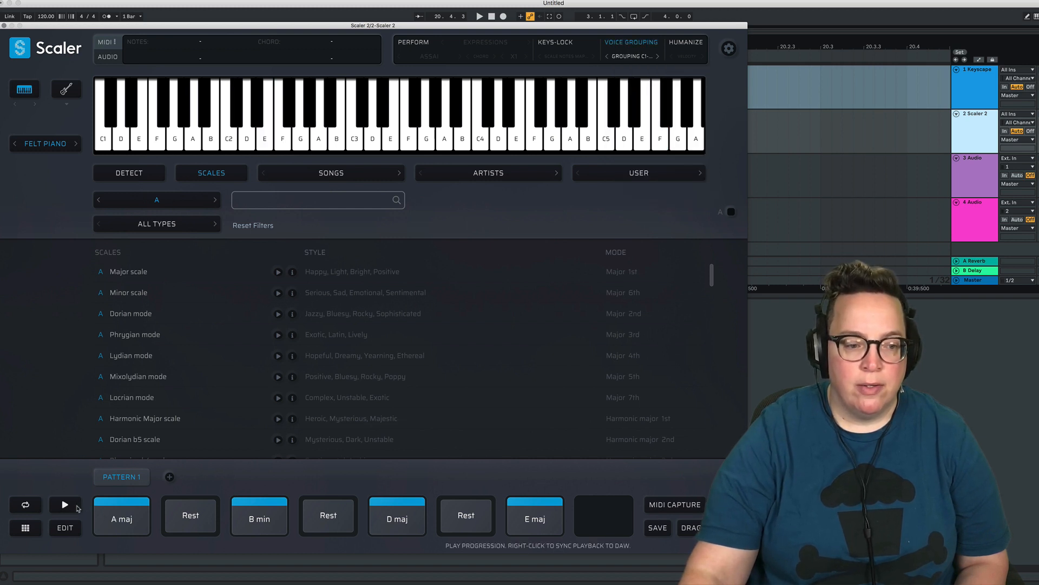
- Play the progression, change the Voice Grouping option to Open Voicing +1 Oct and audition the chords with it
{"action": "left_click", "coordinate": [69, 504]}
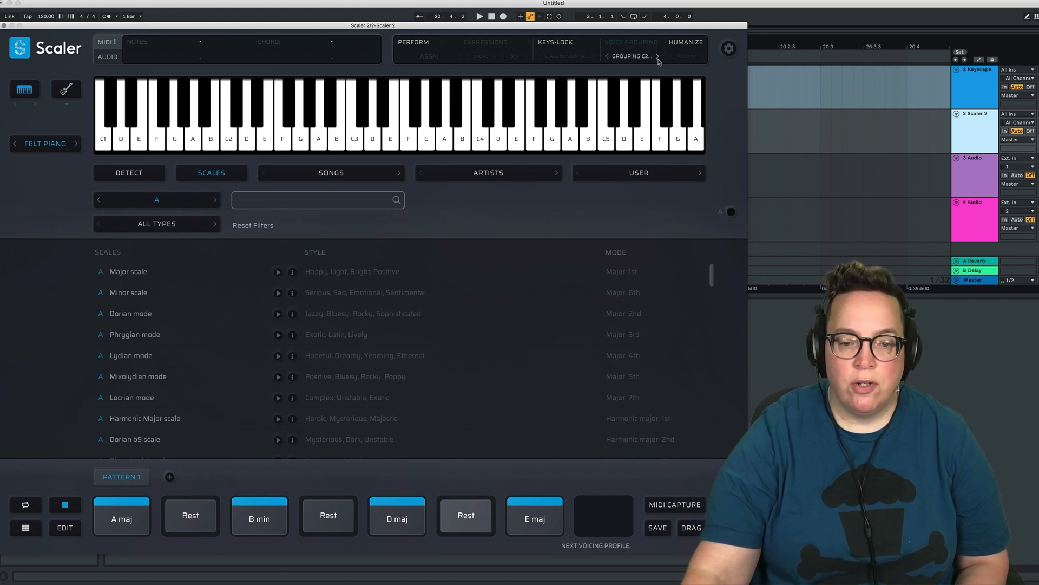
{"action": "left_click", "coordinate": [658, 58]}
{"action": "left_click", "coordinate": [651, 57]}
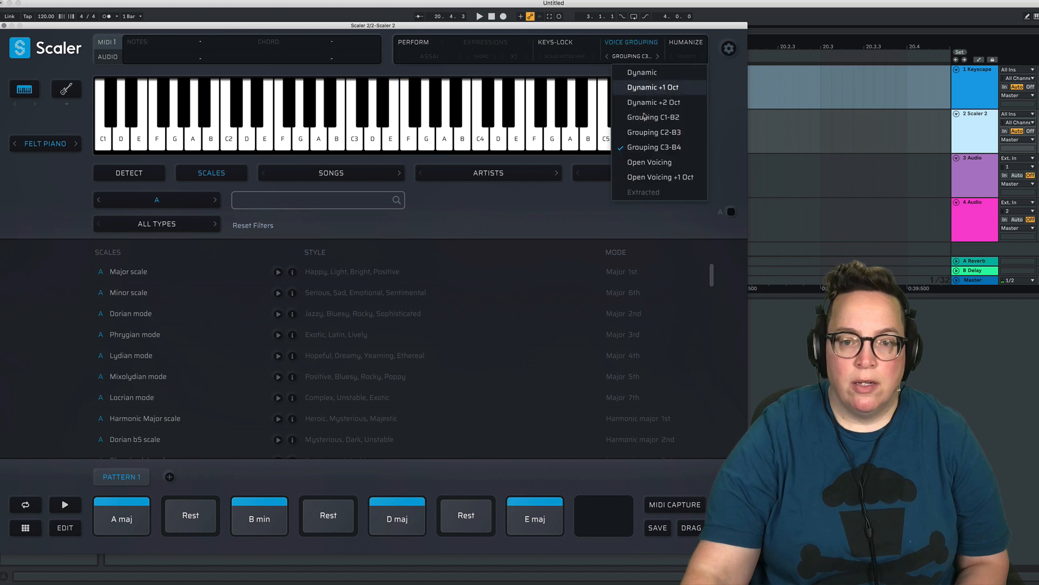
{"action": "left_click", "coordinate": [641, 175]}
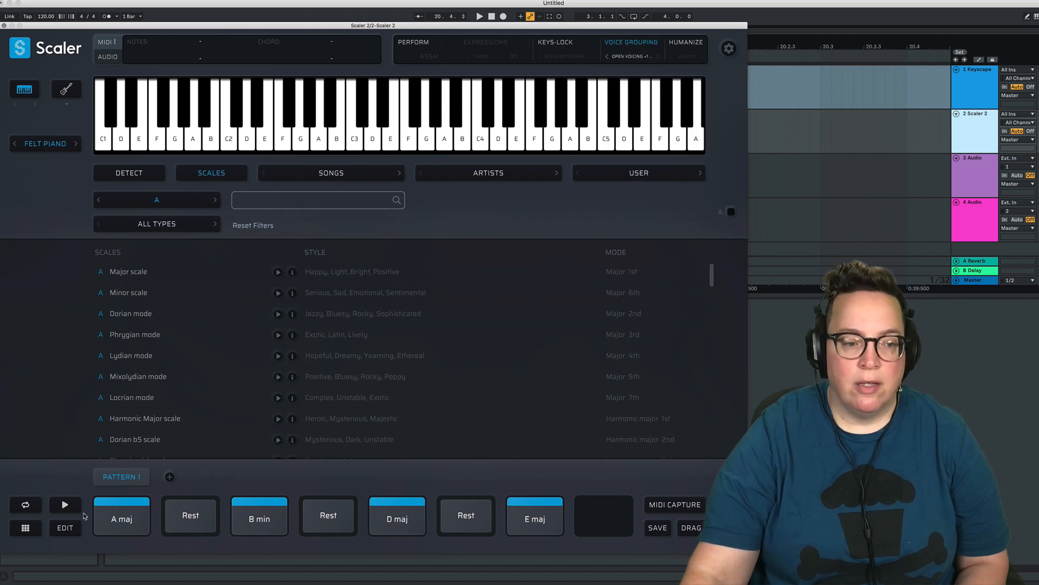
{"action": "key", "text": "space"}
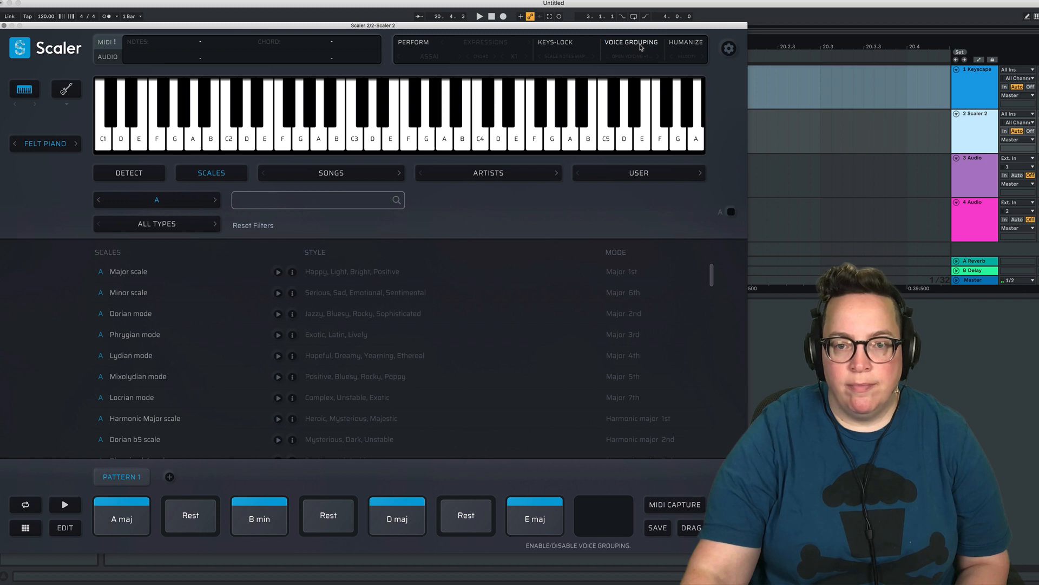
- Enable Humanize with the Both mode and audition the progression
{"action": "left_click", "coordinate": [688, 56]}
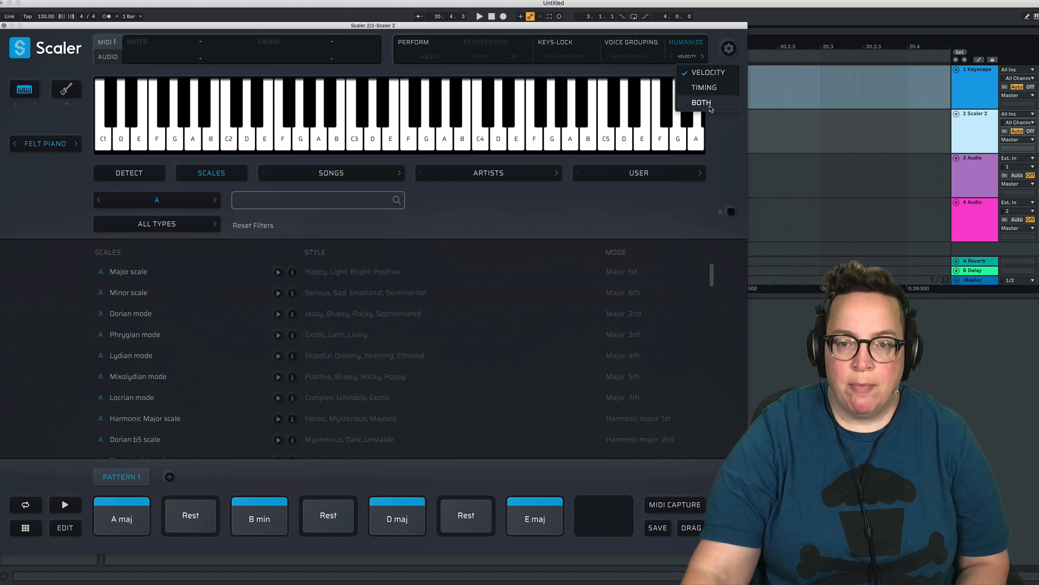
{"action": "left_click", "coordinate": [701, 102]}
{"action": "left_click", "coordinate": [66, 506]}
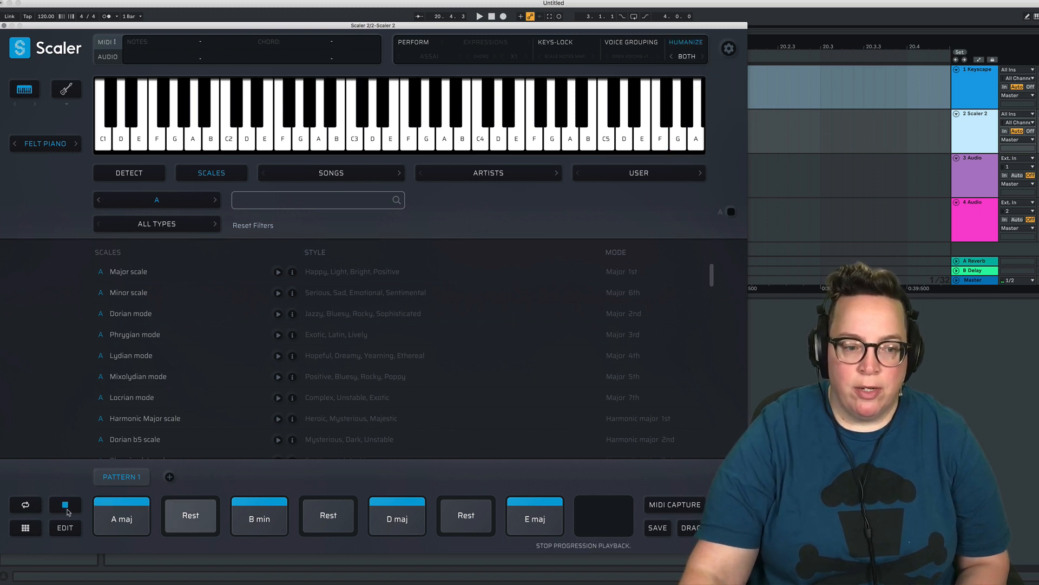
{"action": "left_click", "coordinate": [66, 507]}
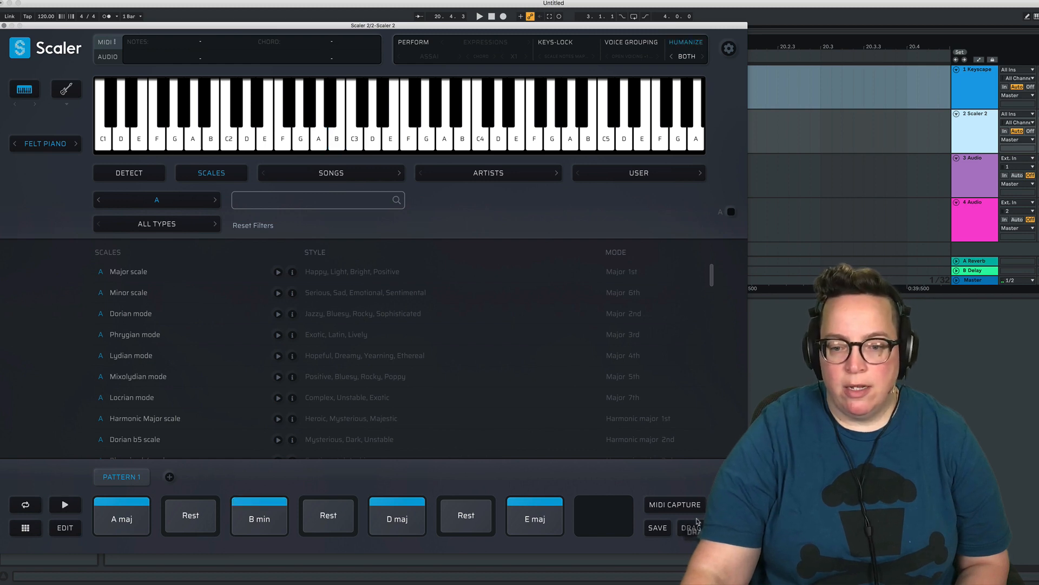
- Export the humanized progression as a MIDI clip onto the Keyscape track
{"action": "left_click_drag", "start_coordinate": [697, 521], "coordinate": [802, 83]}
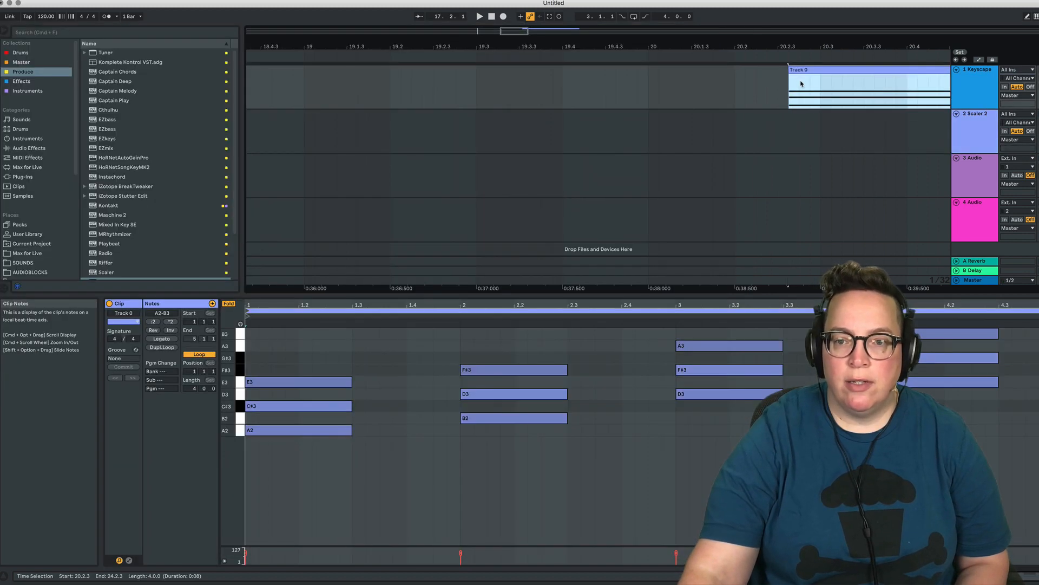
{"action": "left_click_drag", "start_coordinate": [810, 36], "coordinate": [814, 46]}
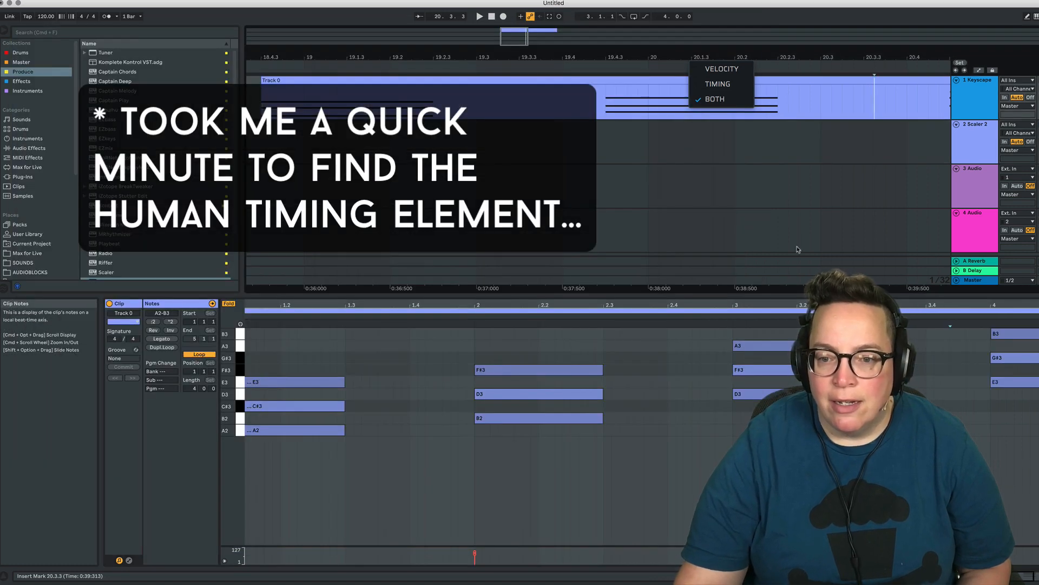
- Examine the exported clip's notes closely for humanized timing and velocity differences within each chord
{"action": "left_click", "coordinate": [723, 353]}
{"action": "key", "text": "super+a"}
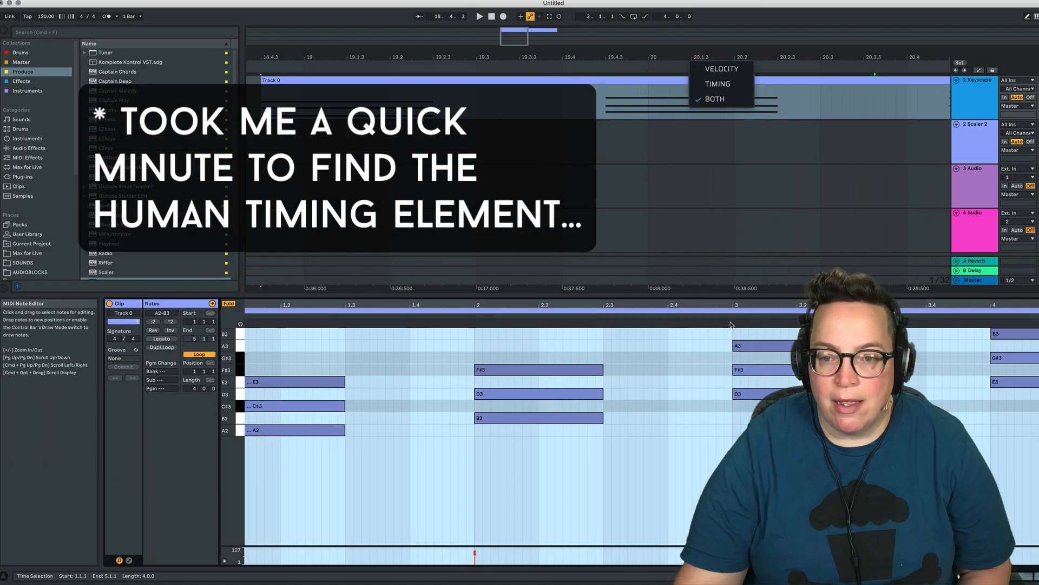
{"action": "left_click_drag", "start_coordinate": [740, 305], "coordinate": [740, 379]}
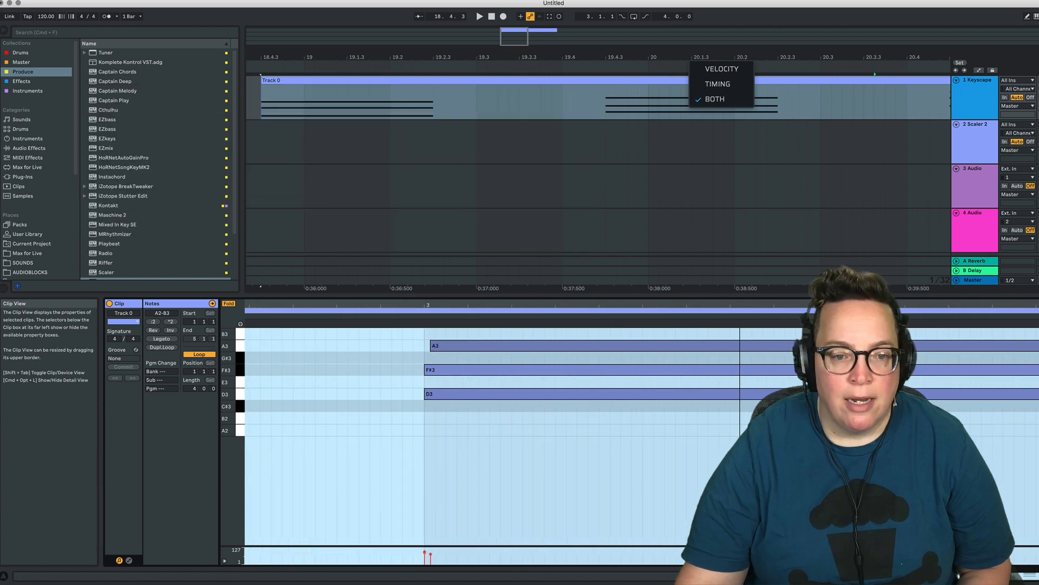
{"action": "left_click", "coordinate": [424, 421]}
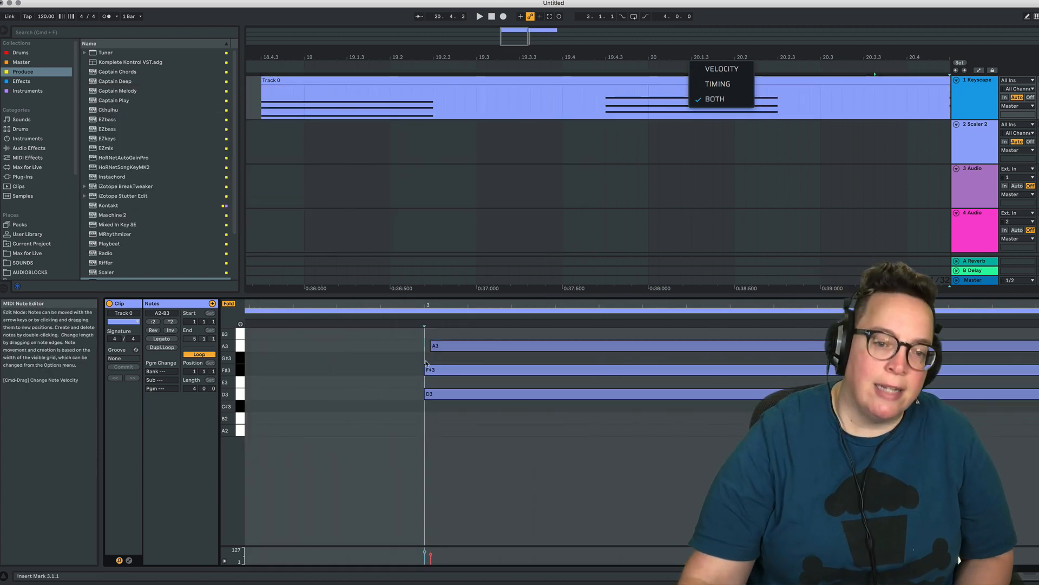
{"action": "left_click", "coordinate": [443, 307]}
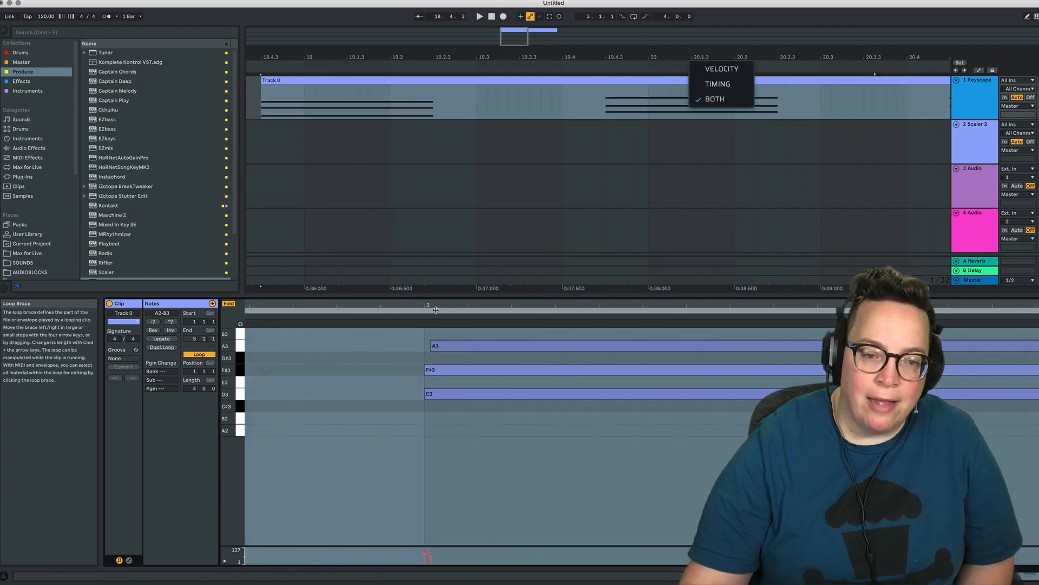
{"action": "left_click", "coordinate": [435, 310]}
{"action": "left_click_drag", "start_coordinate": [441, 307], "coordinate": [441, 260]}
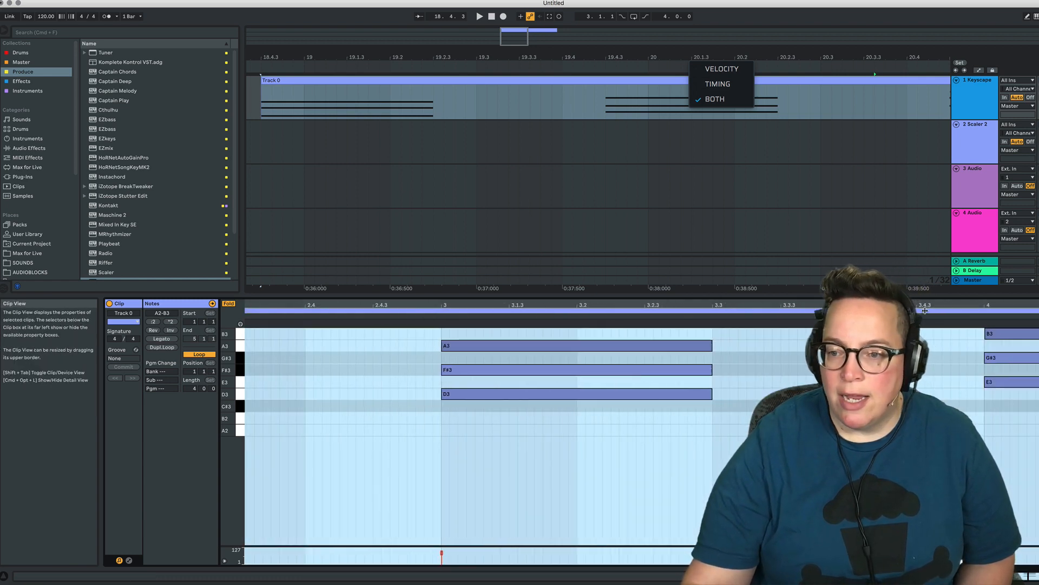
{"action": "left_click_drag", "start_coordinate": [959, 305], "coordinate": [862, 260]}
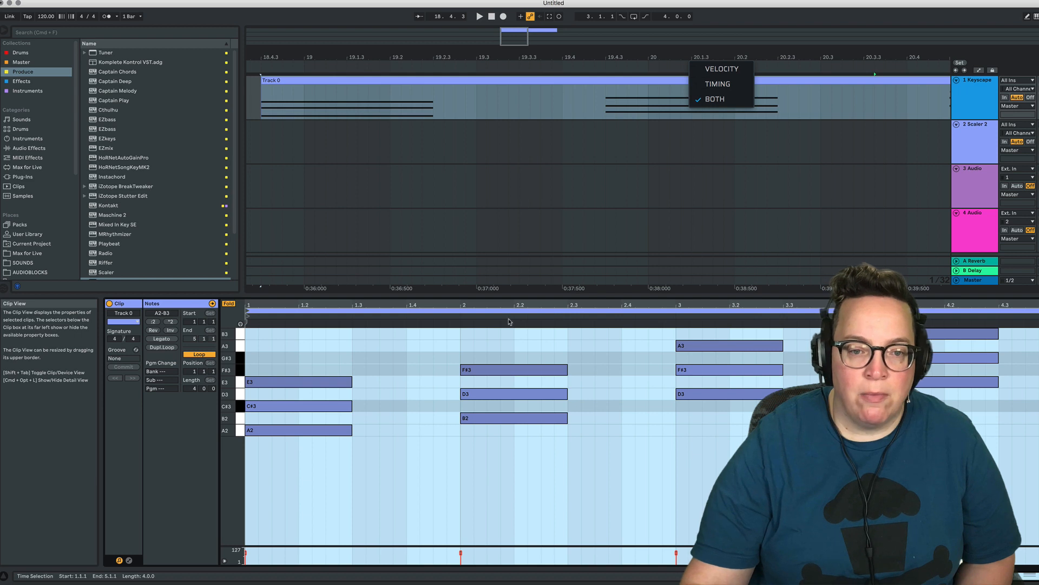
{"action": "left_click_drag", "start_coordinate": [455, 303], "coordinate": [568, 312]}
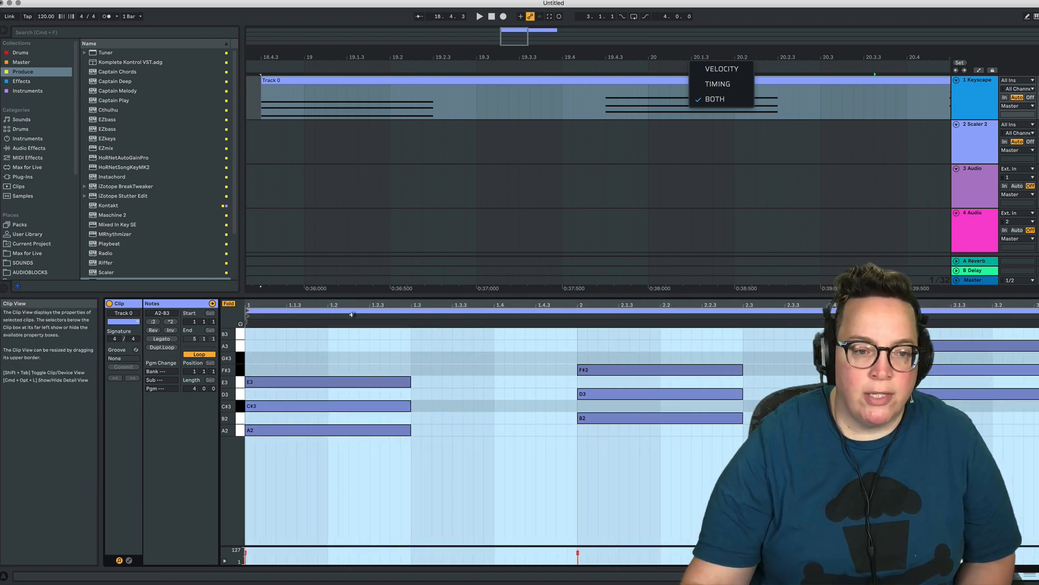
{"action": "double_click", "coordinate": [298, 303]}
{"action": "left_click_drag", "start_coordinate": [287, 304], "coordinate": [262, 305]}
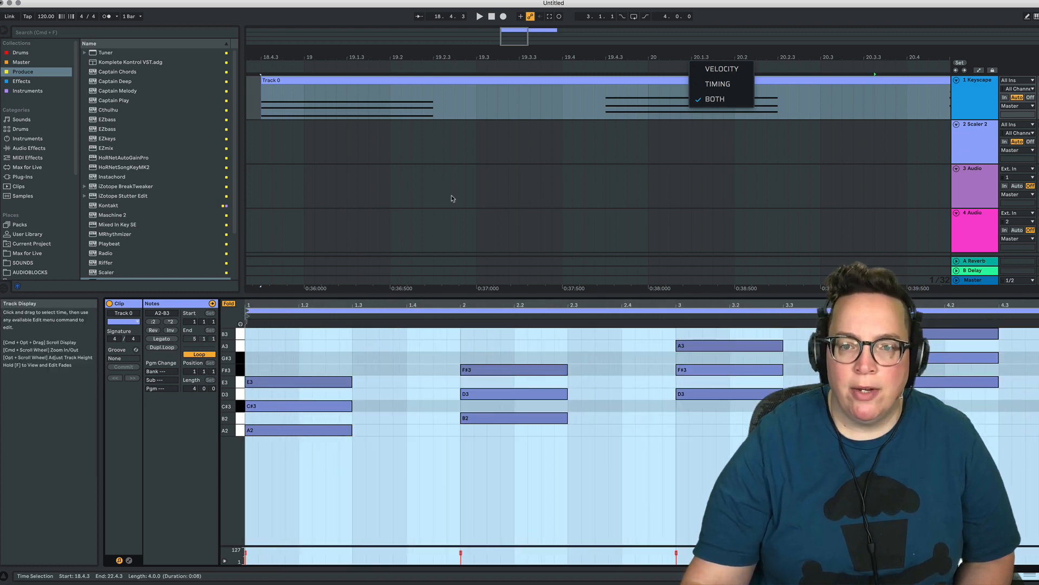
- Return to the Scaler 2 plug-in, open its playback settings and check the available Humanize modes
{"action": "left_click", "coordinate": [552, 186]}
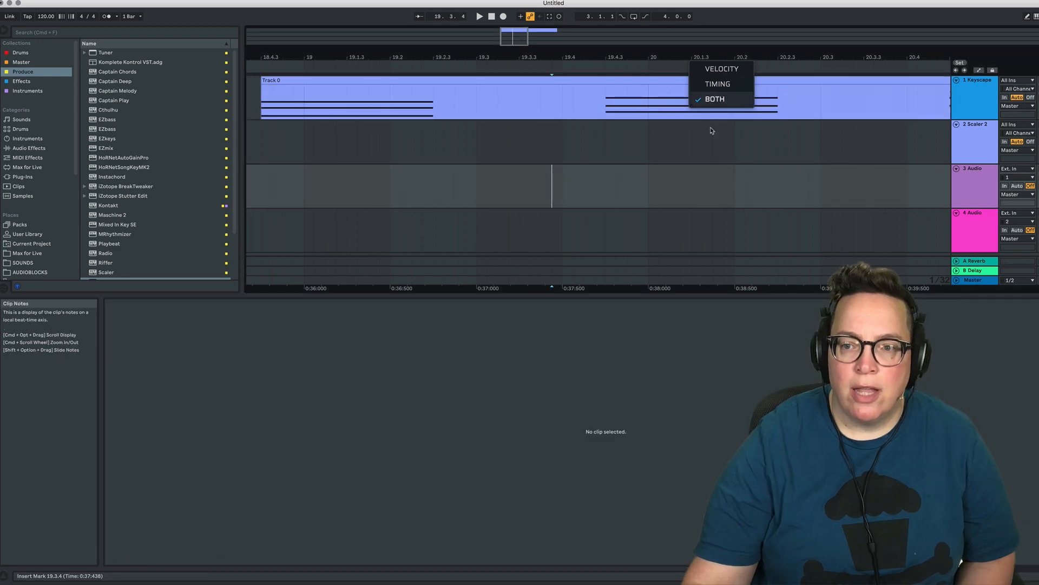
{"action": "left_click", "coordinate": [971, 139]}
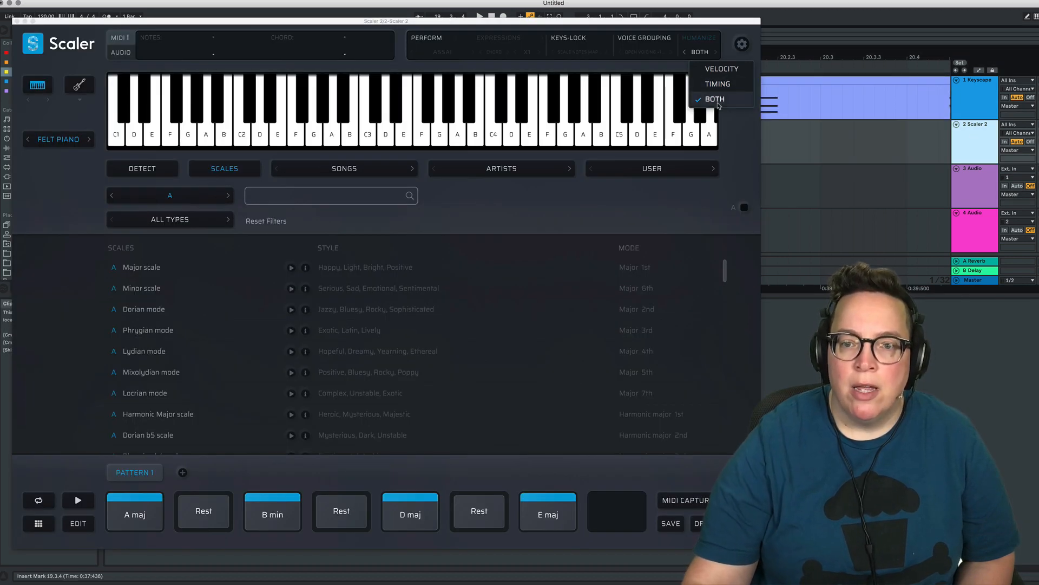
{"action": "left_click", "coordinate": [742, 44]}
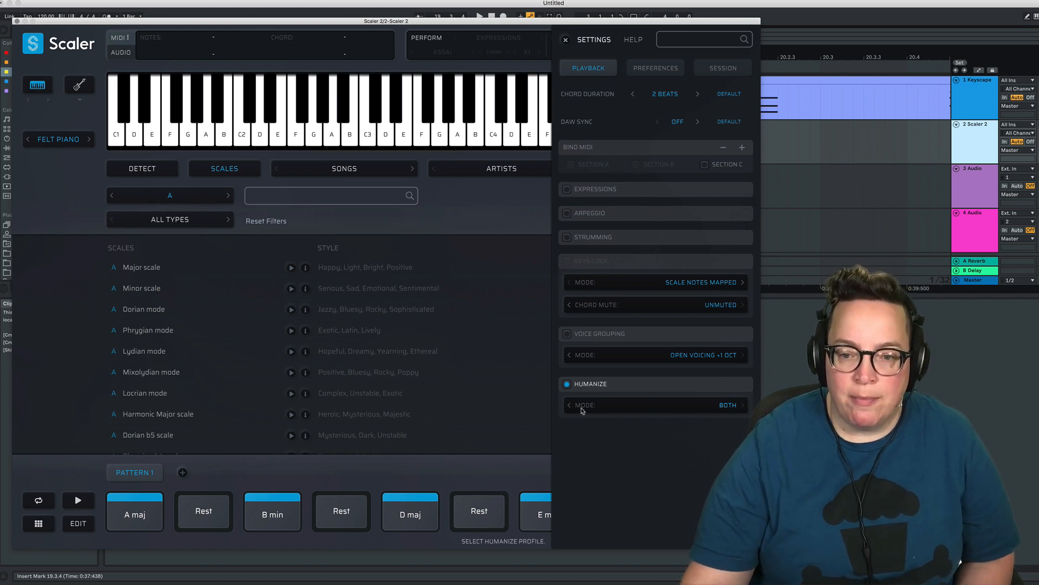
{"action": "left_click", "coordinate": [607, 408]}
{"action": "left_click", "coordinate": [747, 403]}
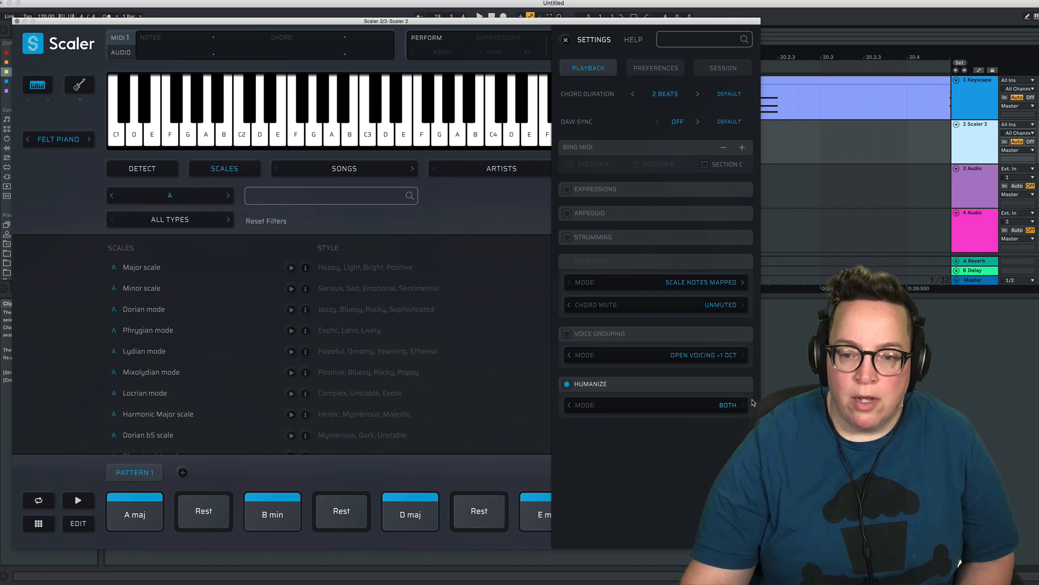
{"action": "left_click", "coordinate": [737, 413]}
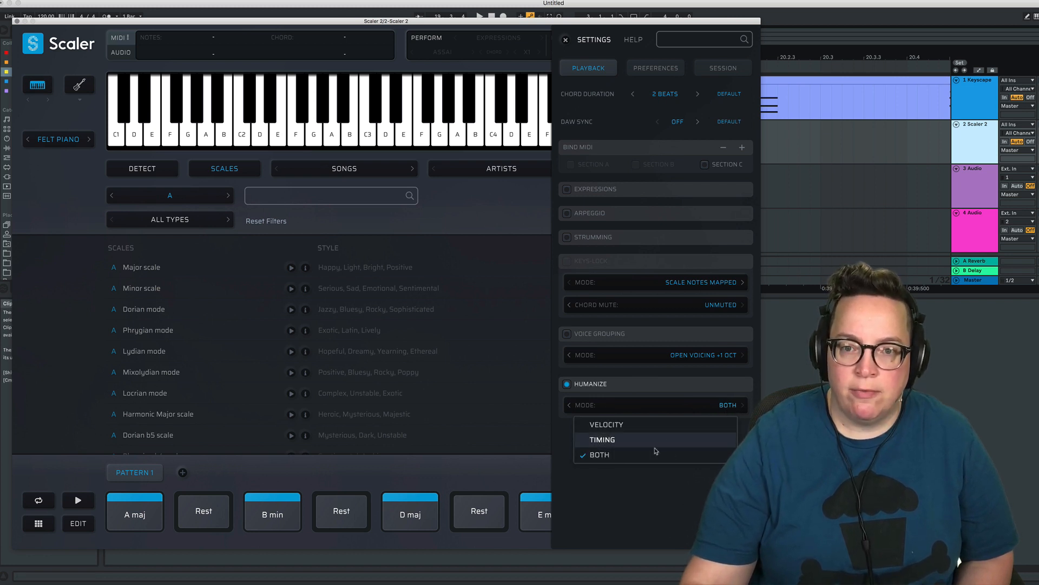
{"action": "left_click", "coordinate": [633, 496]}
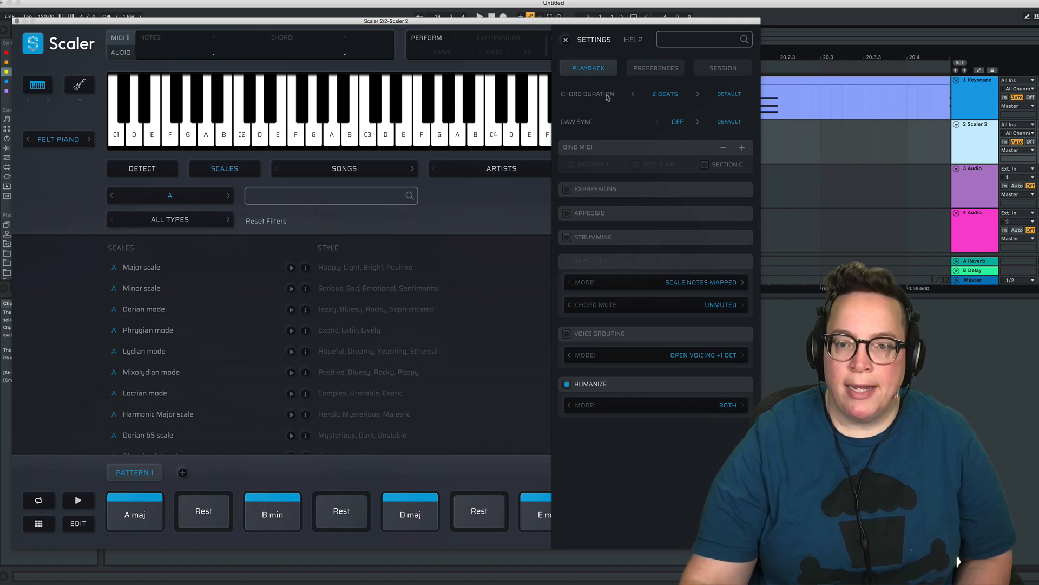
- Set DAW Sync to ON in the Scaler 2 playback settings and close the plug-in window
{"action": "left_click", "coordinate": [643, 77]}
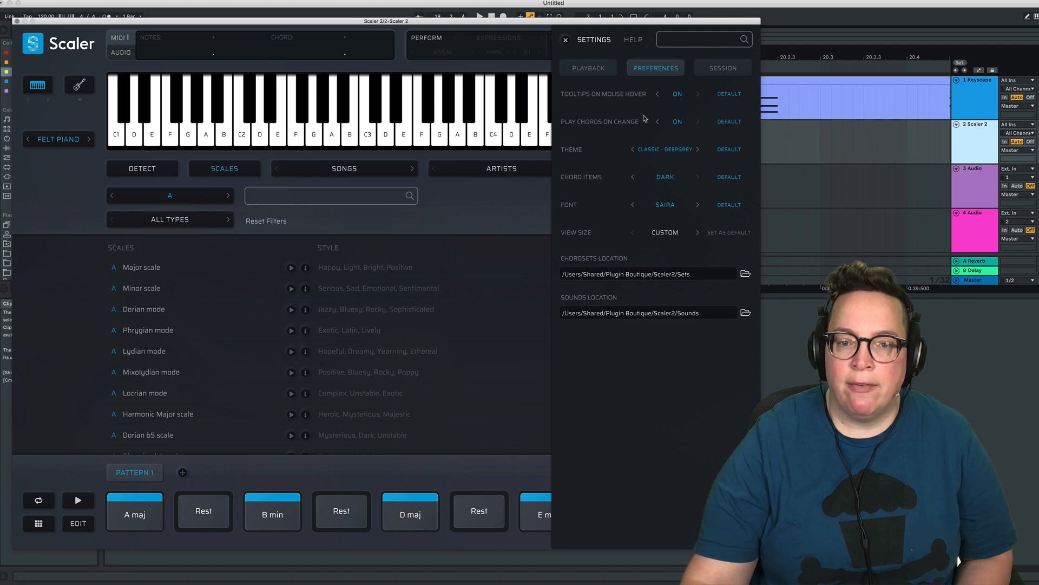
{"action": "left_click", "coordinate": [601, 71]}
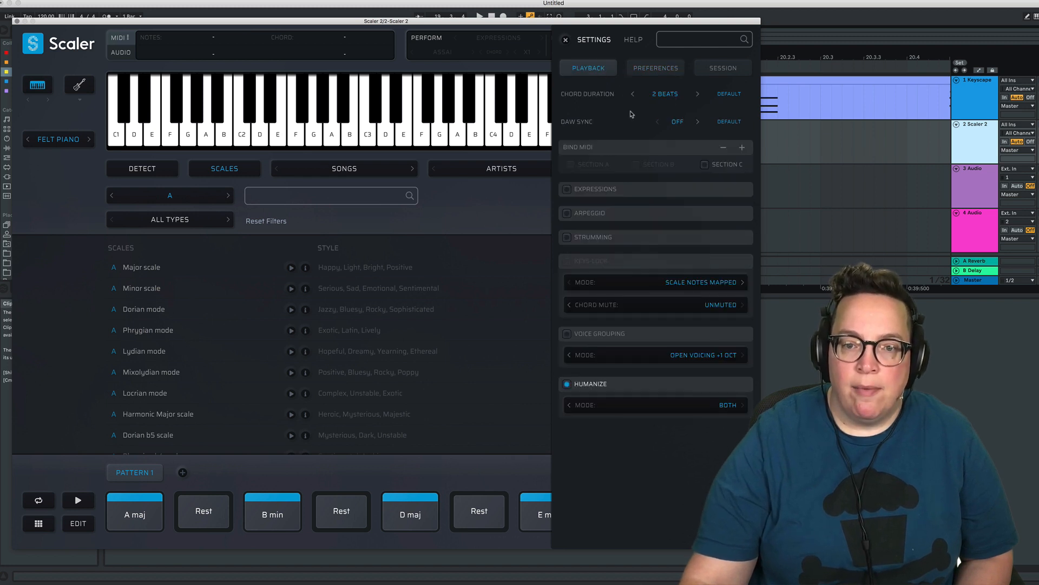
{"action": "left_click", "coordinate": [677, 122]}
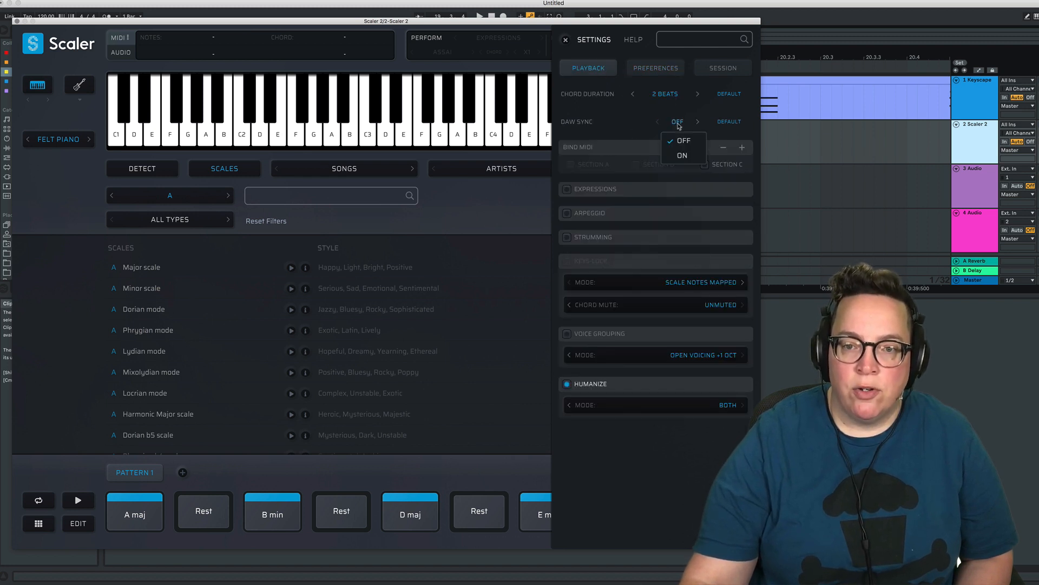
{"action": "left_click", "coordinate": [685, 161]}
{"action": "left_click_drag", "start_coordinate": [222, 21], "coordinate": [382, 8]}
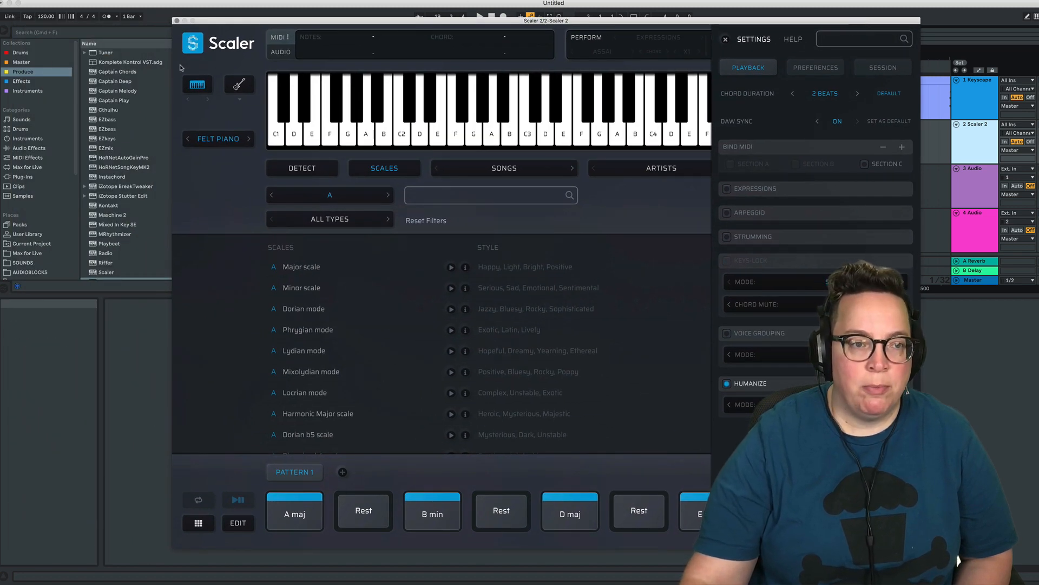
{"action": "left_click", "coordinate": [177, 20]}
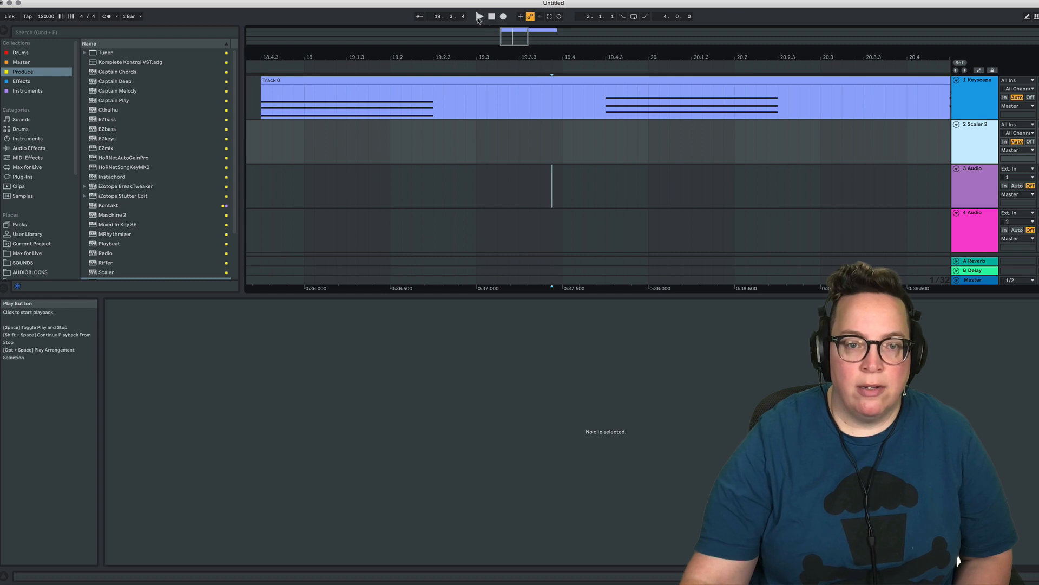
- Delete the Track 0 clip from the Keyscape track and start the arrangement playback to test the sync
{"action": "left_click", "coordinate": [451, 88]}
{"action": "key", "text": "Delete"}
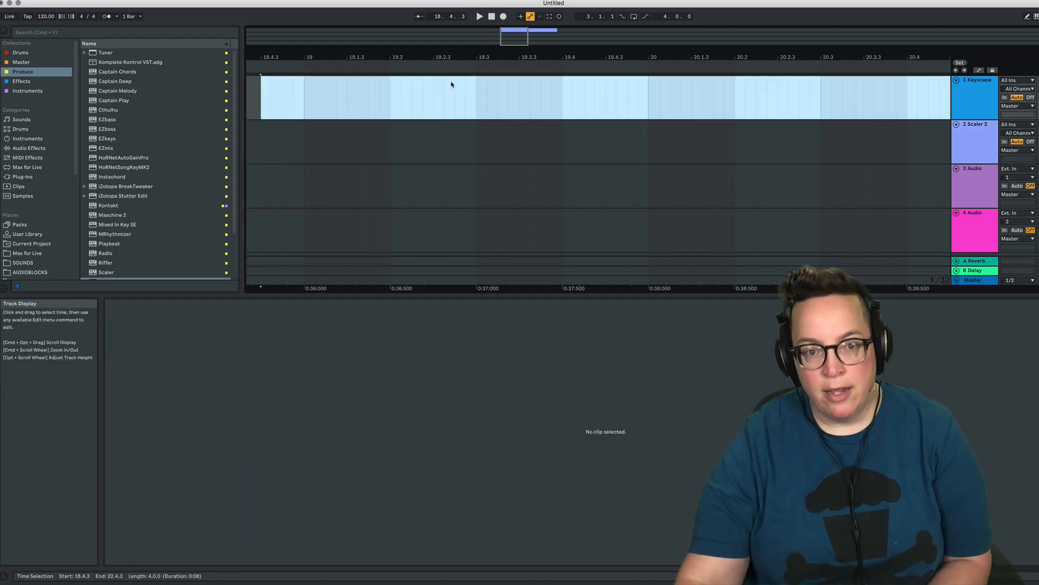
{"action": "left_click", "coordinate": [480, 16]}
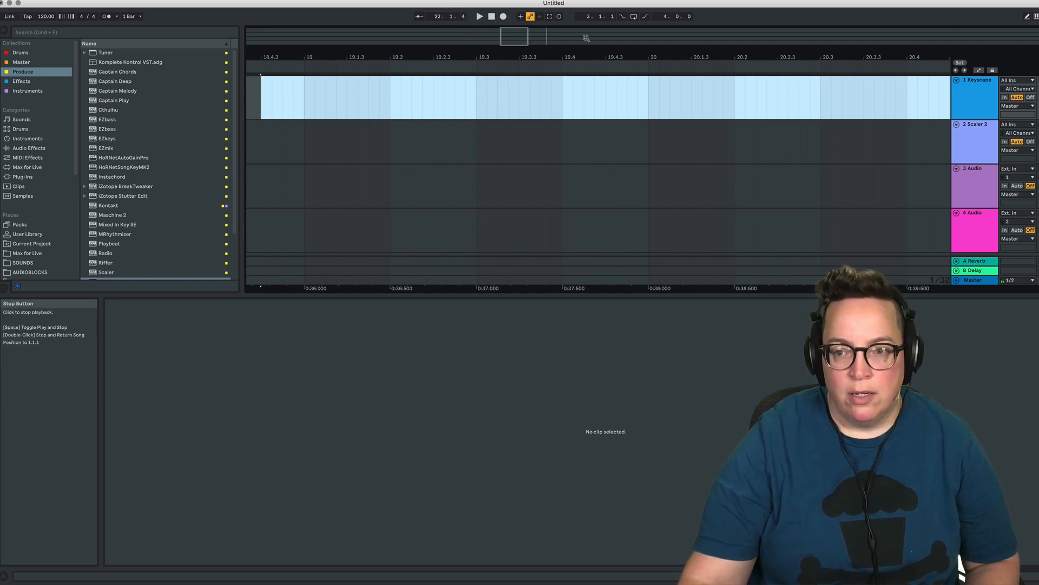
- Reopen the Scaler 2 plug-in window from its track's device and move it clear of the track controls
{"action": "left_click", "coordinate": [966, 138]}
{"action": "double_click", "coordinate": [958, 142]}
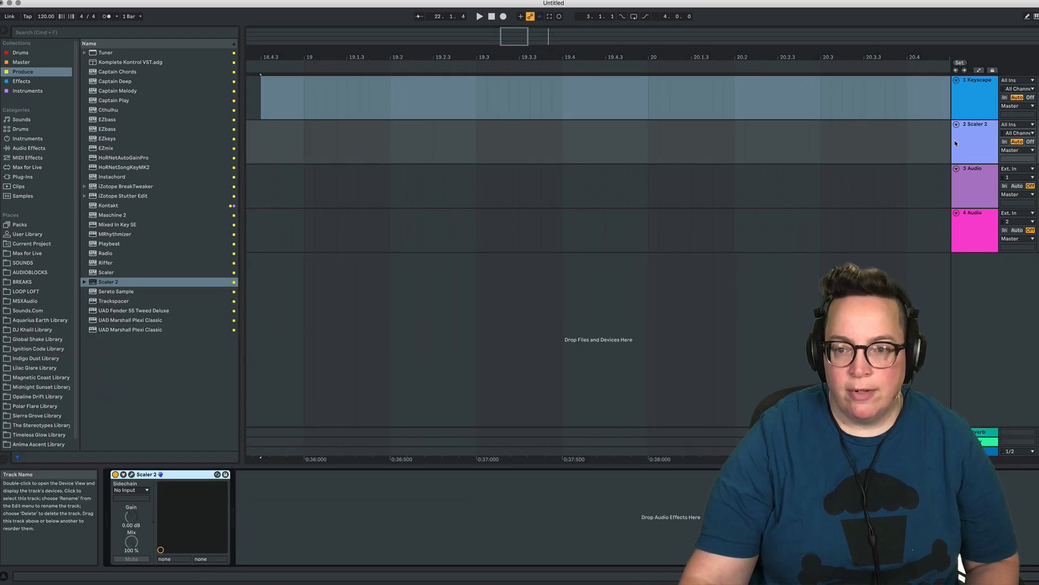
{"action": "left_click", "coordinate": [132, 474]}
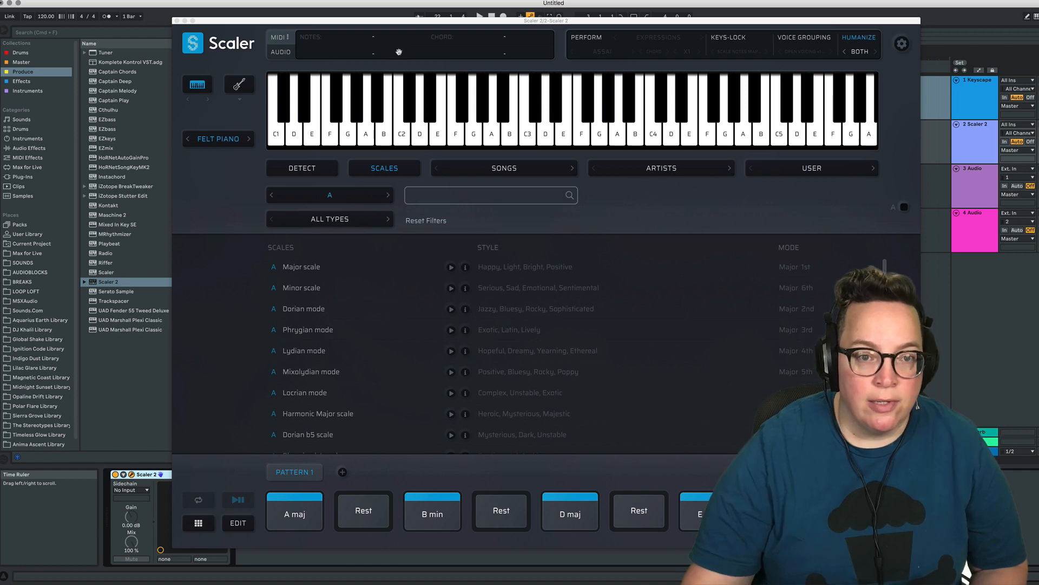
{"action": "left_click_drag", "start_coordinate": [417, 22], "coordinate": [279, 25]}
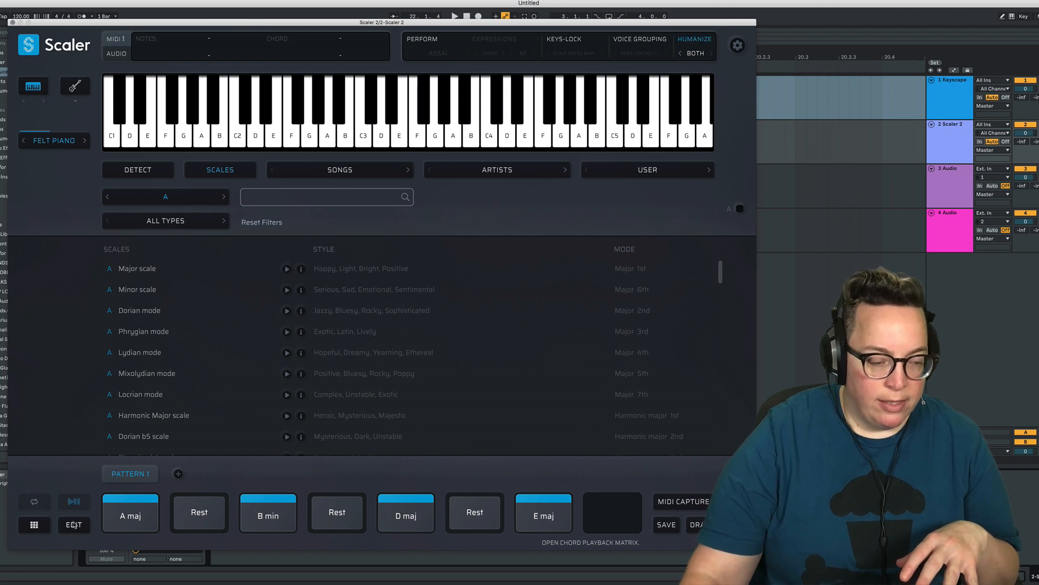
- View the progression in Scaler 2's chord playback matrix and return to the main view
{"action": "left_click", "coordinate": [36, 526]}
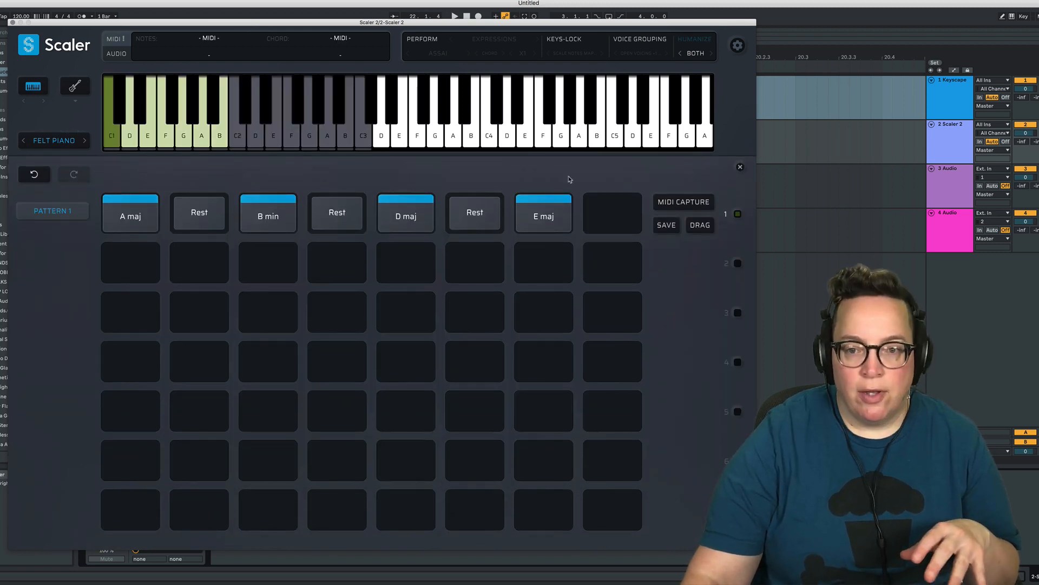
{"action": "left_click", "coordinate": [740, 168]}
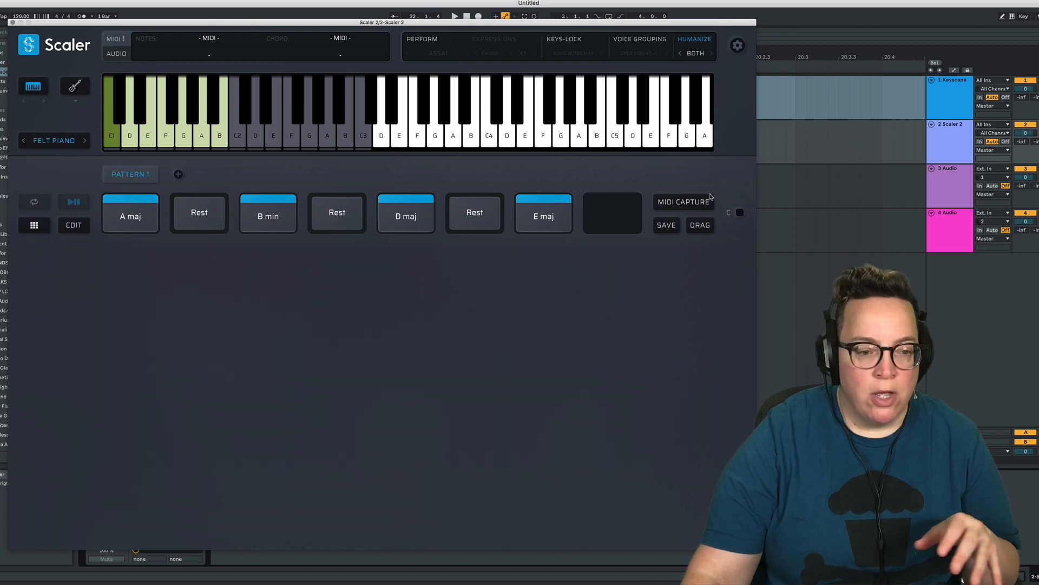
- Audition the A maj, B min and D maj chords in Pattern 1
{"action": "left_click", "coordinate": [134, 502]}
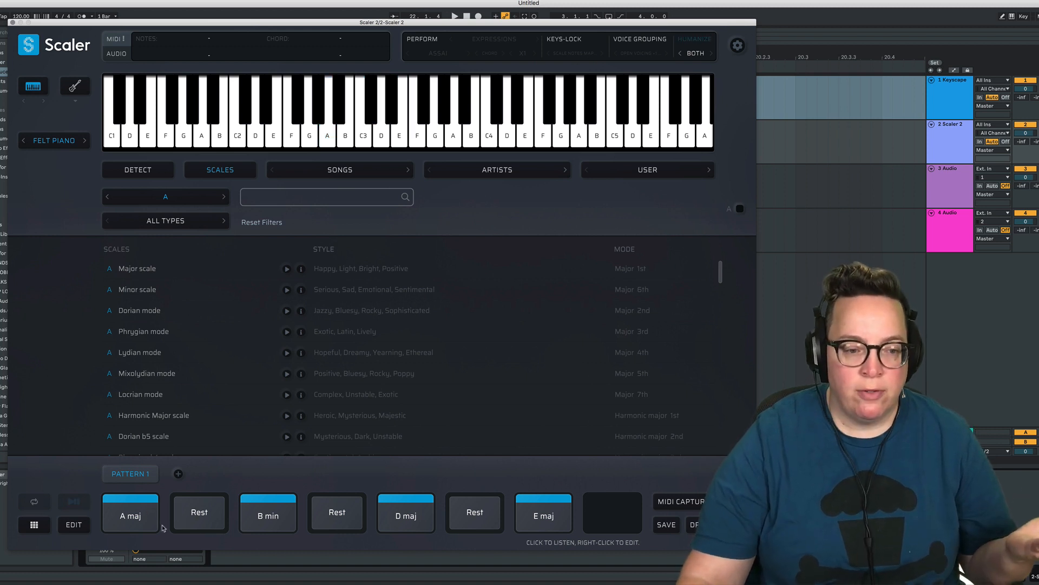
{"action": "left_click", "coordinate": [150, 525]}
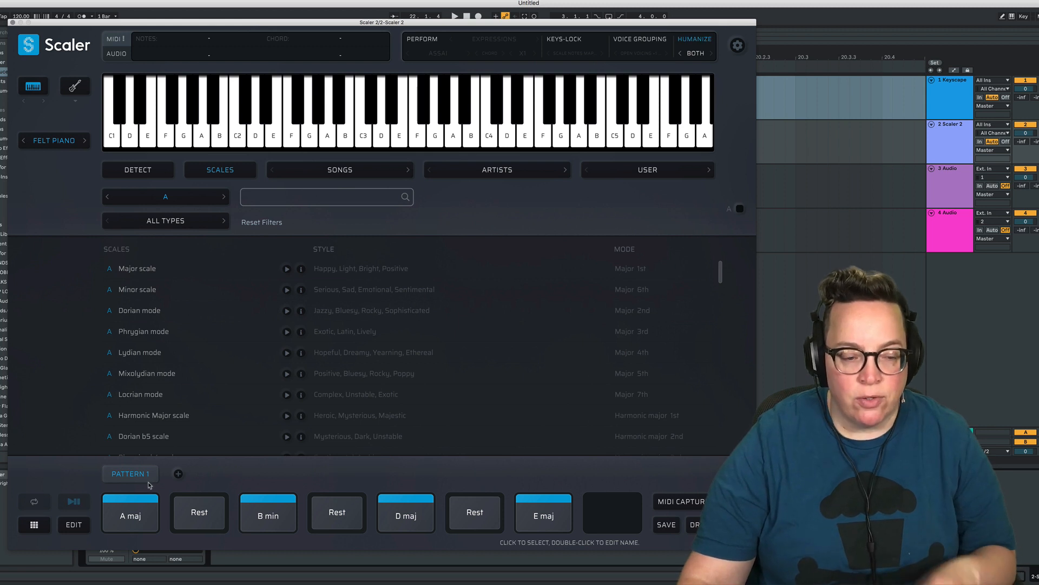
{"action": "left_click", "coordinate": [122, 518]}
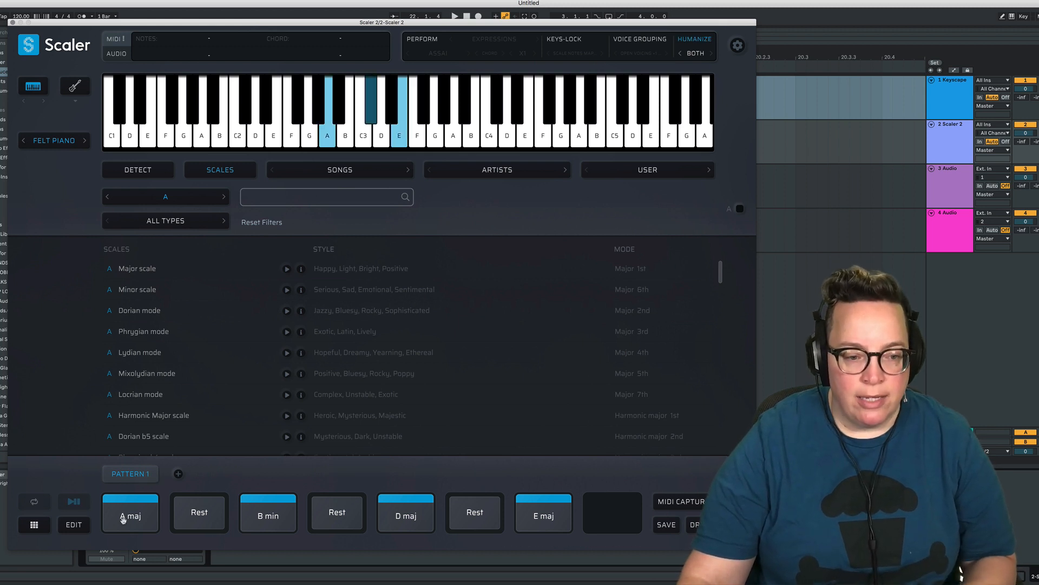
{"action": "left_click", "coordinate": [247, 519]}
{"action": "left_click", "coordinate": [387, 513]}
- Add a second pattern to the progression and load the triads of the A Major scale for it
{"action": "left_click", "coordinate": [178, 474]}
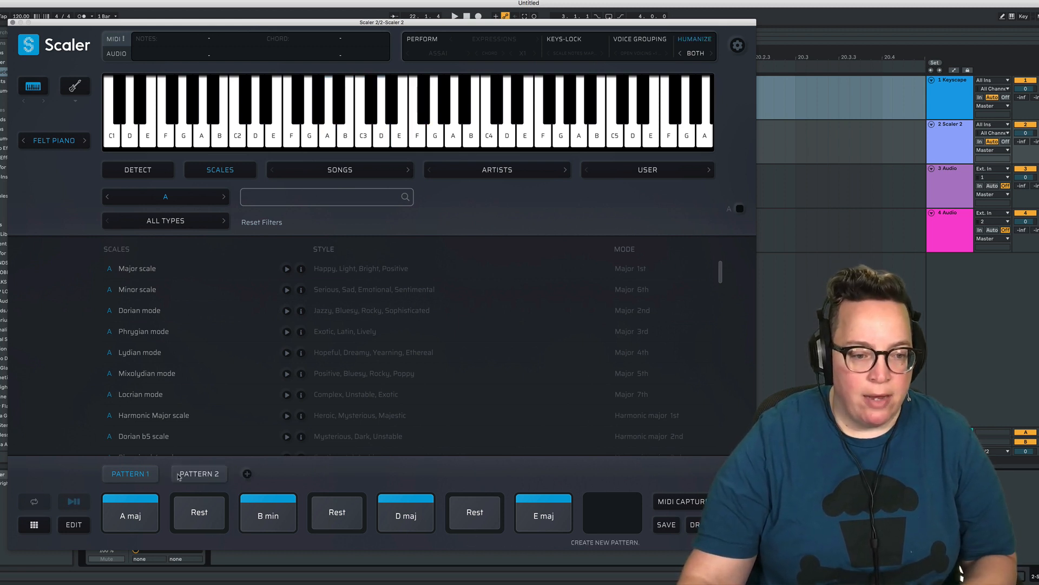
{"action": "scroll", "coordinate": [341, 371], "scroll_direction": "down", "scroll_amount": 5}
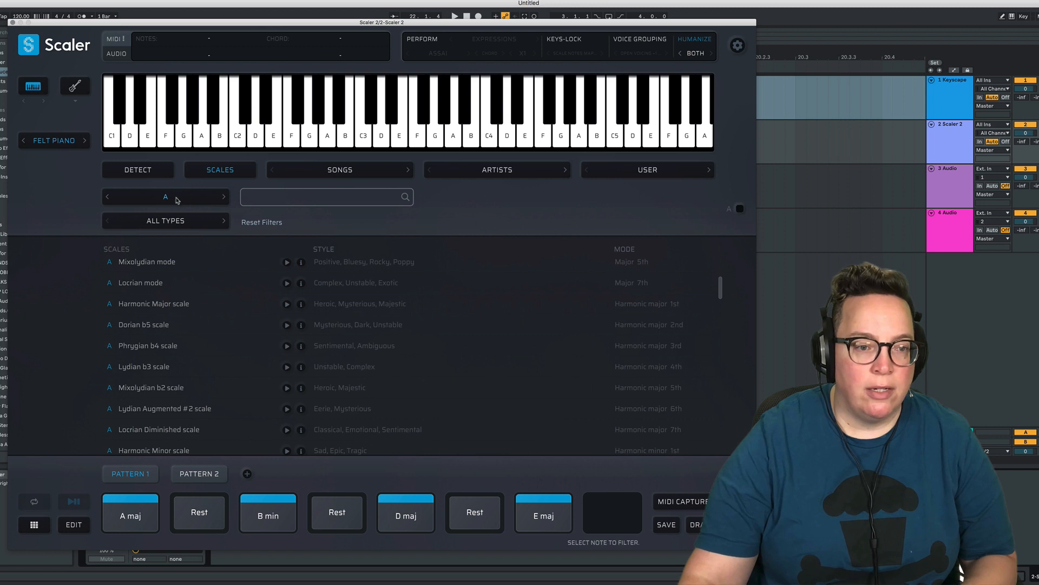
{"action": "scroll", "coordinate": [158, 274], "scroll_direction": "up", "scroll_amount": 5}
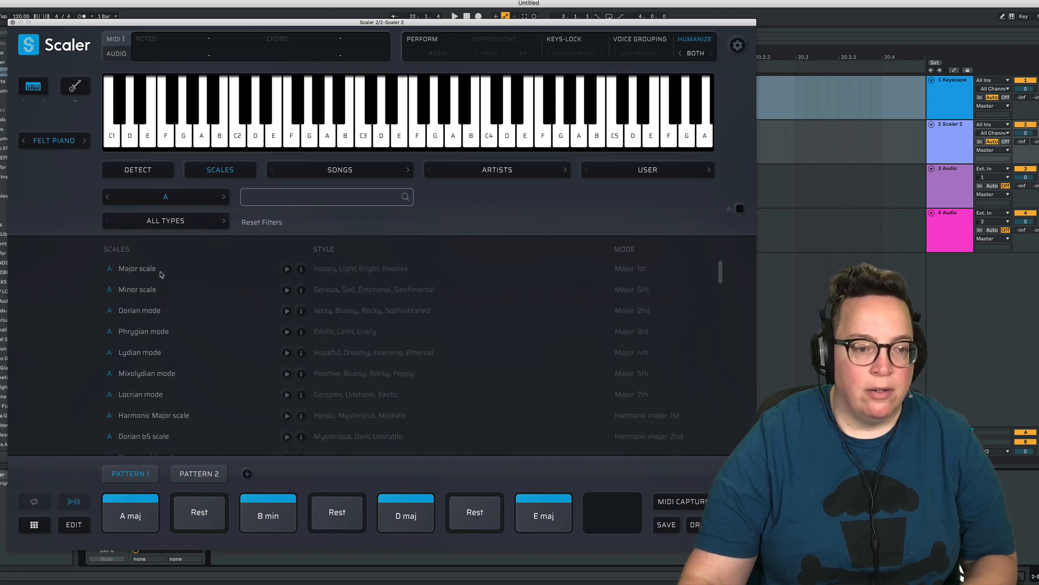
{"action": "left_click", "coordinate": [149, 269]}
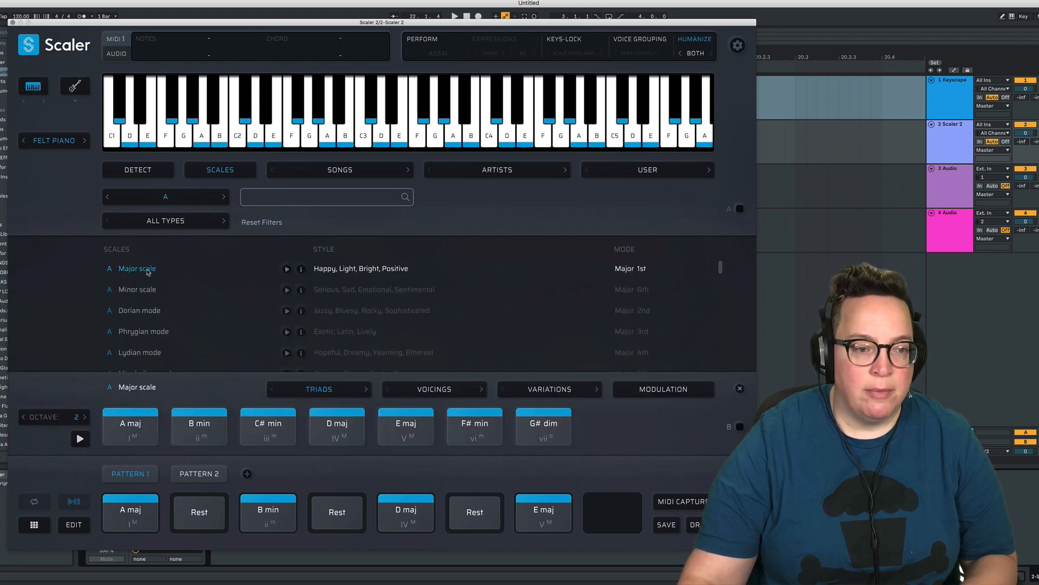
{"action": "left_click", "coordinate": [182, 472]}
- Fill Pattern 2 with the chords A maj, D maj, A maj and D maj, leaving a rest between each
{"action": "left_click", "coordinate": [137, 438]}
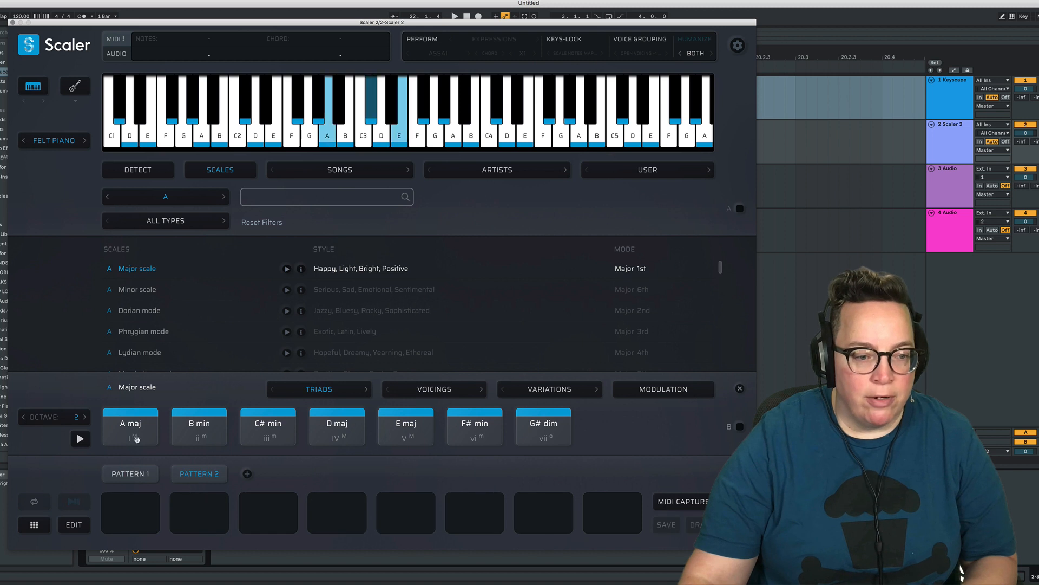
{"action": "left_click", "coordinate": [130, 475]}
{"action": "left_click", "coordinate": [185, 473]}
{"action": "left_click", "coordinate": [134, 426]}
{"action": "left_click_drag", "start_coordinate": [134, 425], "coordinate": [129, 506]}
{"action": "left_click", "coordinate": [338, 424]}
{"action": "left_click_drag", "start_coordinate": [342, 424], "coordinate": [271, 512]}
{"action": "left_click_drag", "start_coordinate": [133, 426], "coordinate": [406, 508]}
{"action": "left_click_drag", "start_coordinate": [338, 425], "coordinate": [544, 509]}
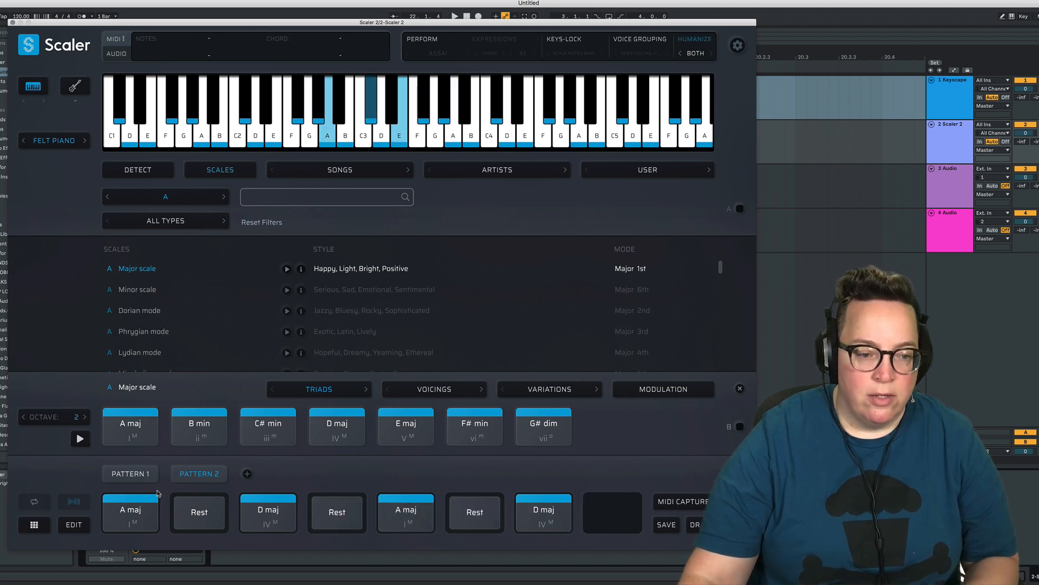
- View the options for Pattern 1 and rename the pattern as Verse
{"action": "right_click", "coordinate": [136, 475]}
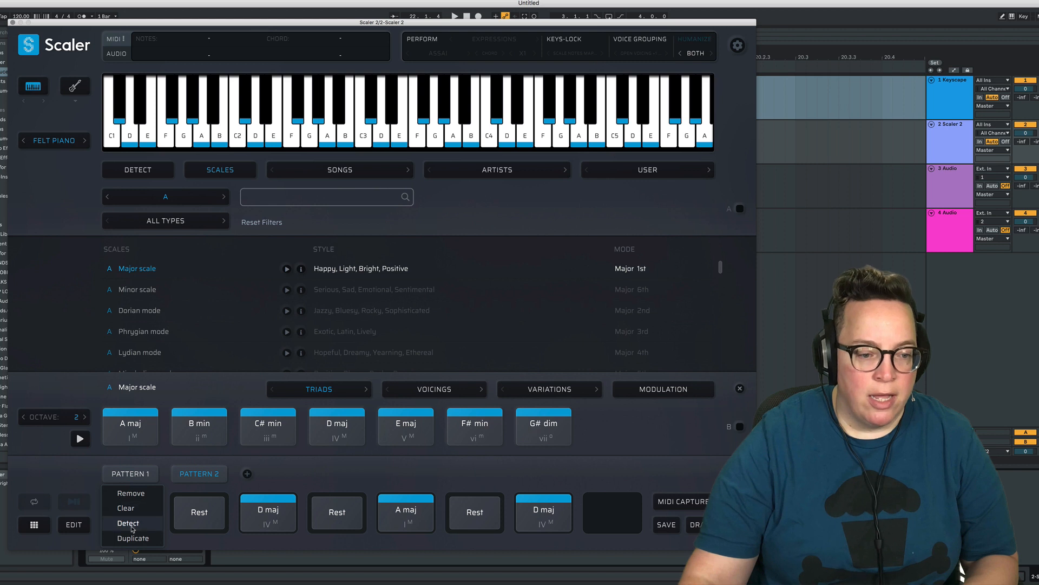
{"action": "left_click", "coordinate": [129, 474]}
{"action": "double_click", "coordinate": [130, 474]}
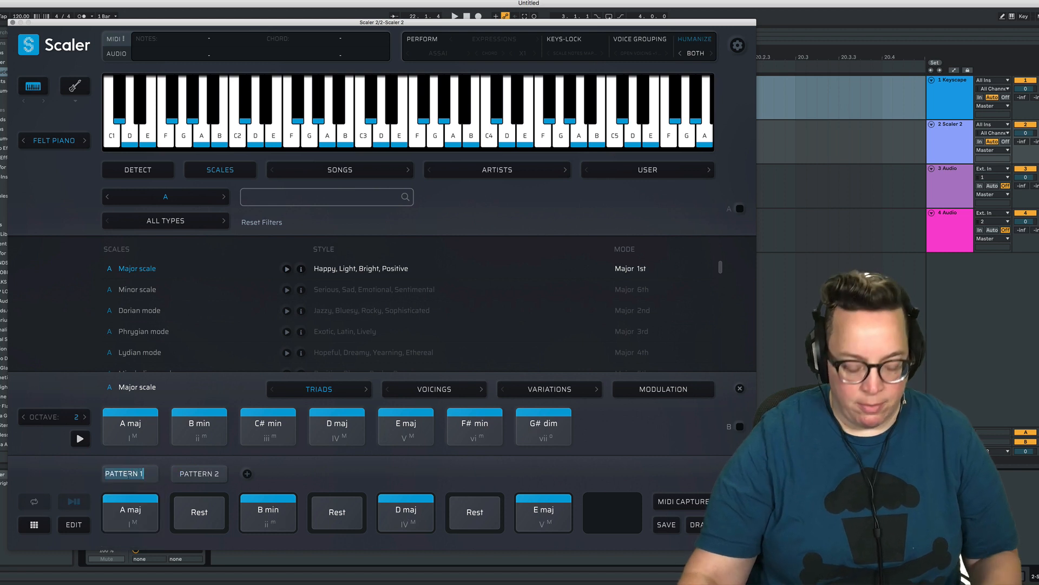
{"action": "type", "text": "Vr"}
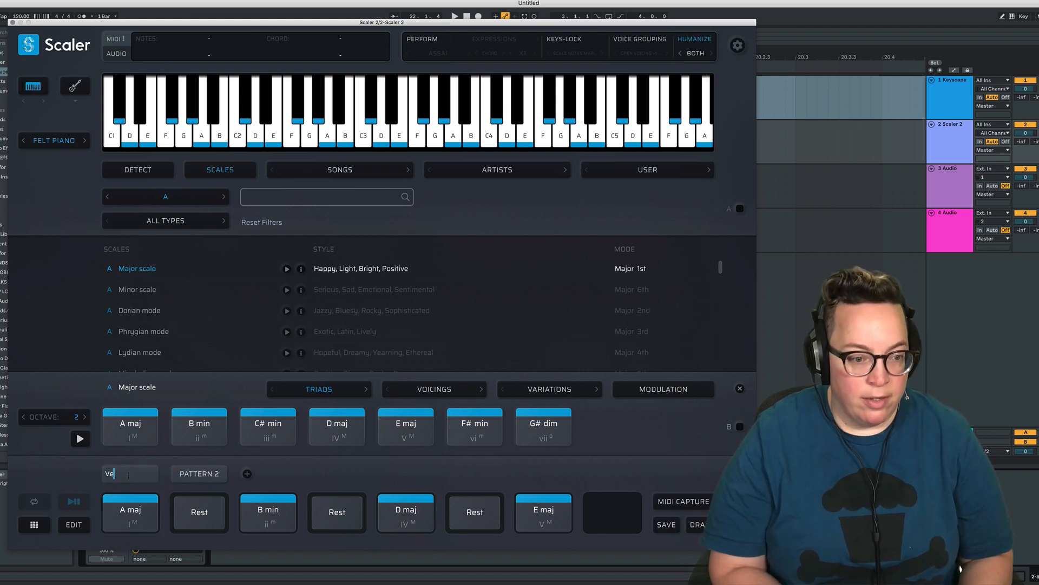
{"action": "type", "text": "rse"}
{"action": "key", "text": "Return"}
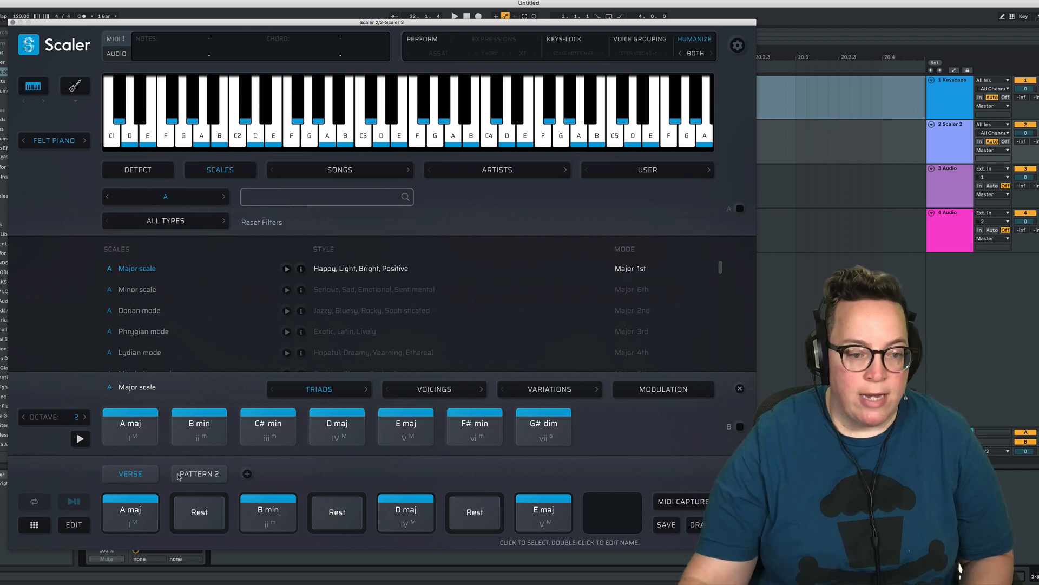
- Rename Pattern 2 as Chorus
{"action": "left_click", "coordinate": [179, 474]}
{"action": "double_click", "coordinate": [179, 474]}
{"action": "type", "text": "Chorus"}
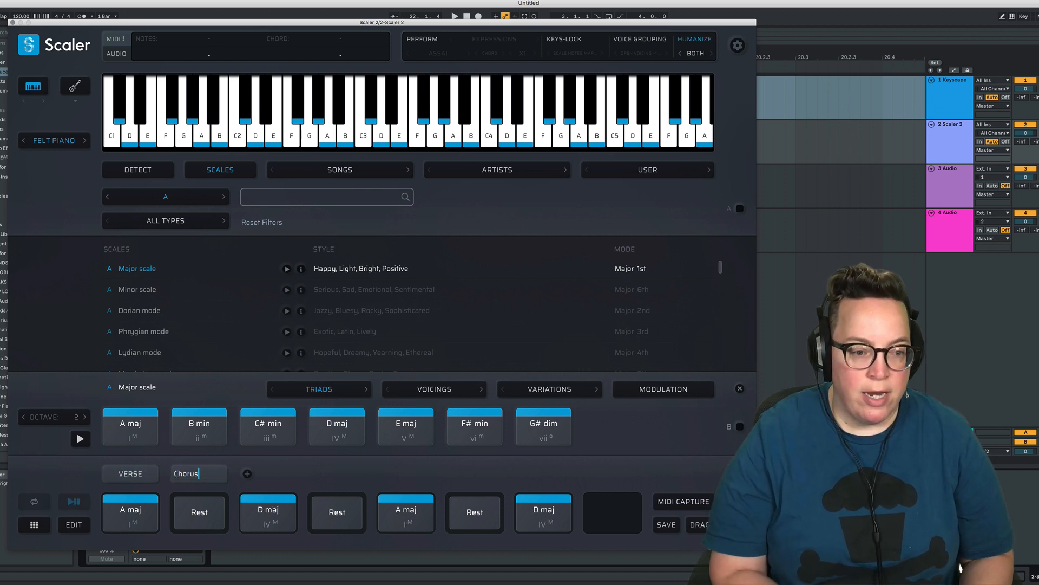
{"action": "key", "text": "Return"}
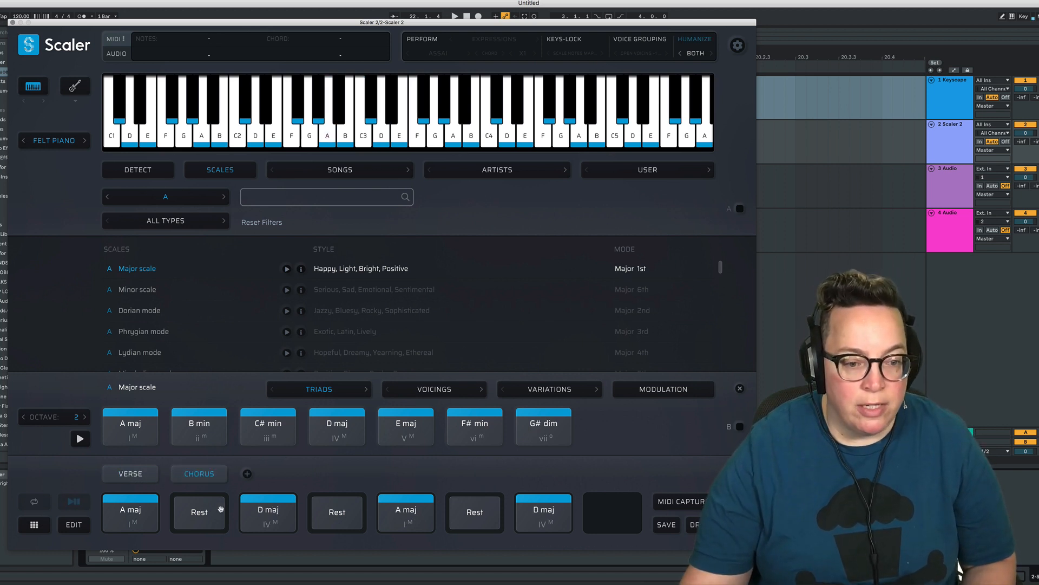
- Audition the Chorus chords and view the Verse and Chorus patterns in the playback matrix
{"action": "left_click", "coordinate": [268, 506]}
{"action": "left_click", "coordinate": [407, 505]}
{"action": "left_click", "coordinate": [543, 505]}
{"action": "left_click", "coordinate": [142, 524]}
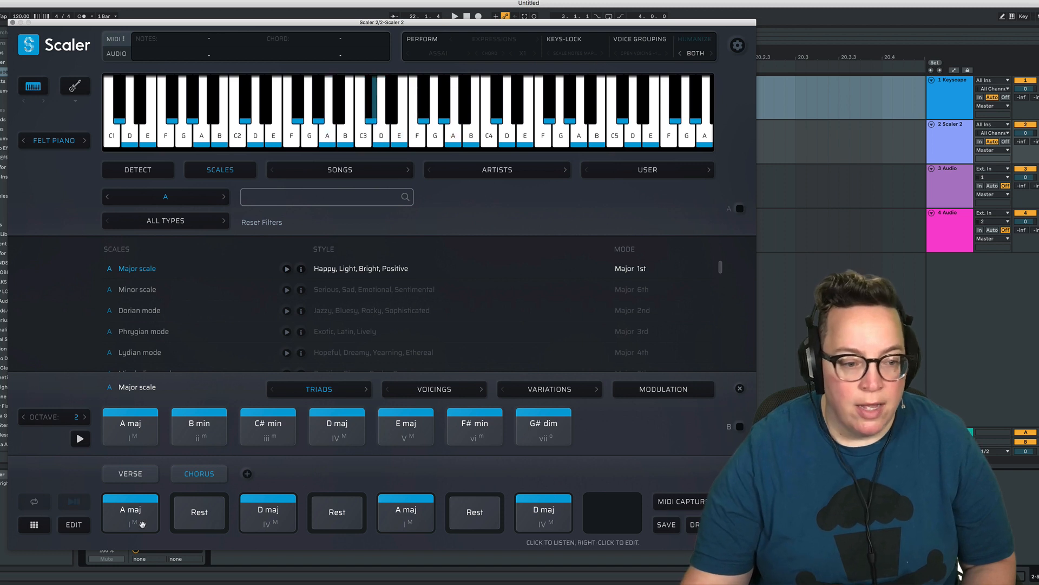
{"action": "left_click", "coordinate": [34, 525]}
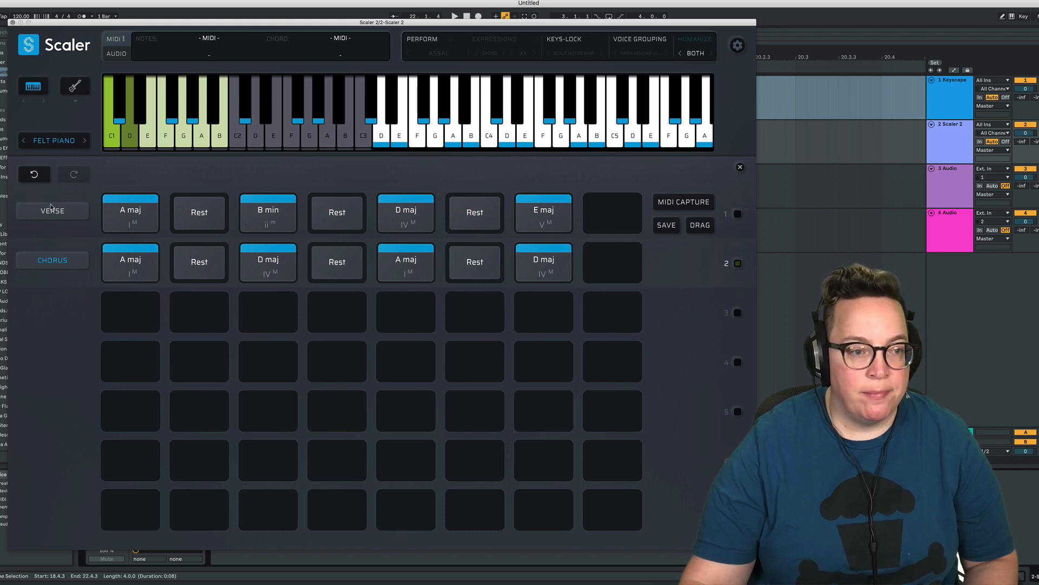
{"action": "left_click", "coordinate": [741, 168]}
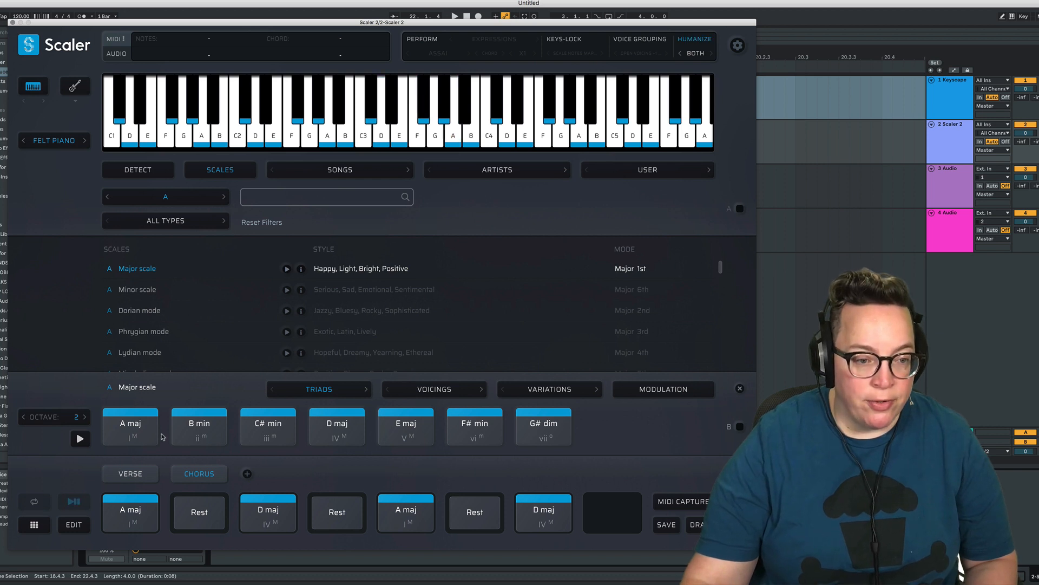
- Open the Chorus pattern for editing and expand its Playback Timings and Playback Performances settings
{"action": "left_click", "coordinate": [70, 528]}
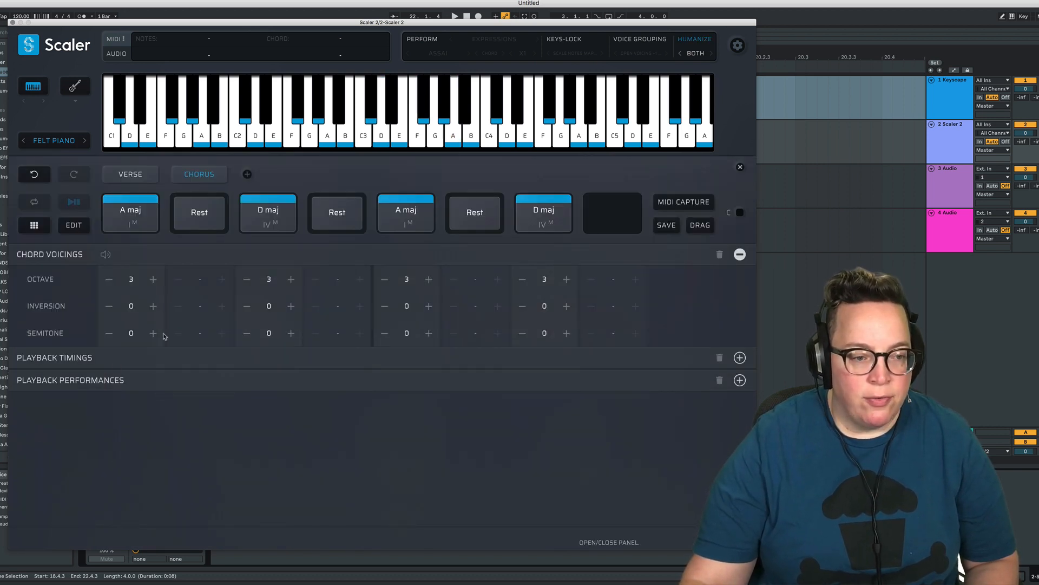
{"action": "left_click", "coordinate": [80, 230]}
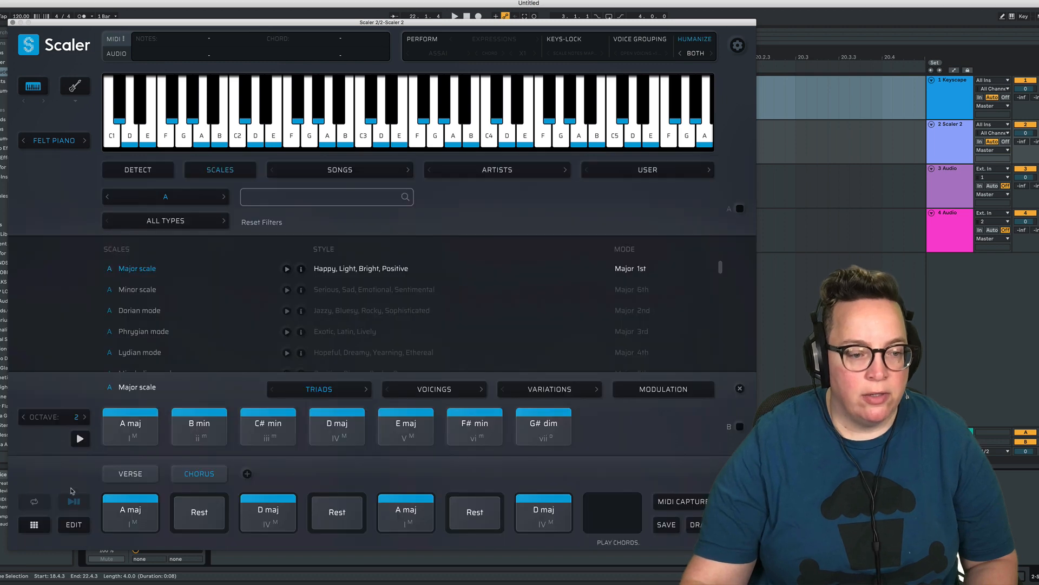
{"action": "left_click", "coordinate": [71, 522]}
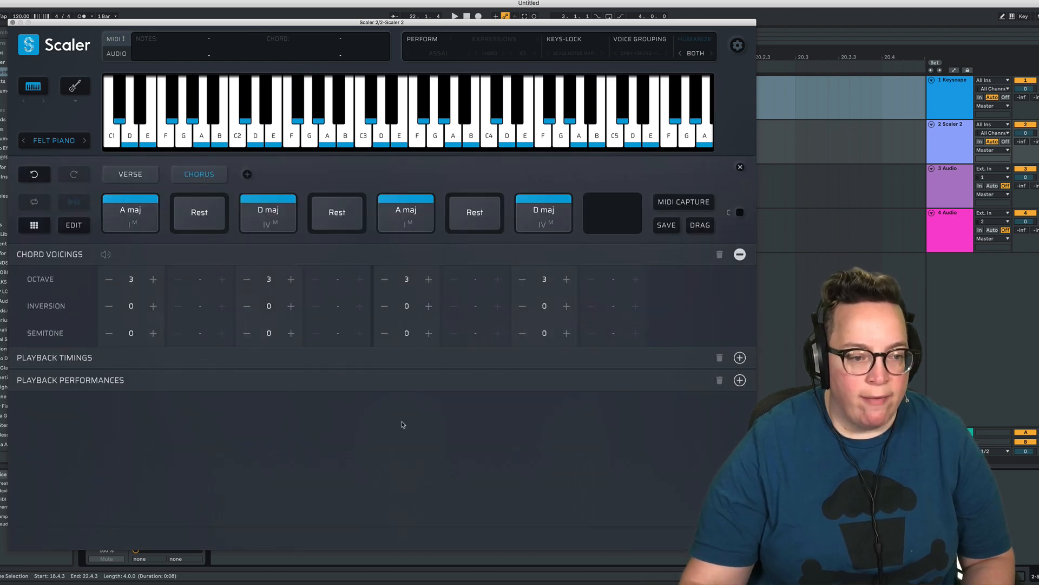
{"action": "left_click", "coordinate": [740, 358]}
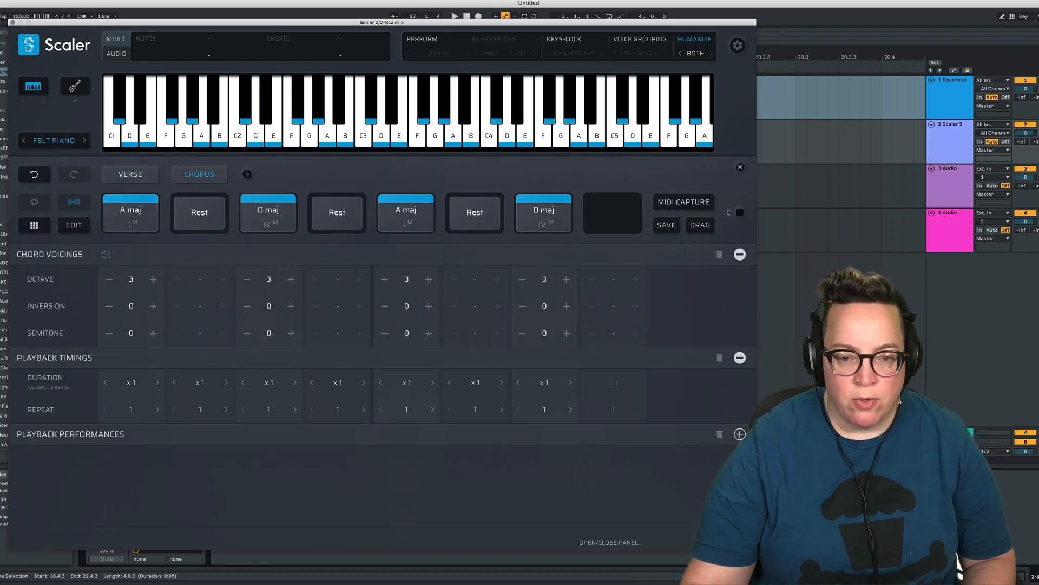
{"action": "left_click", "coordinate": [740, 434]}
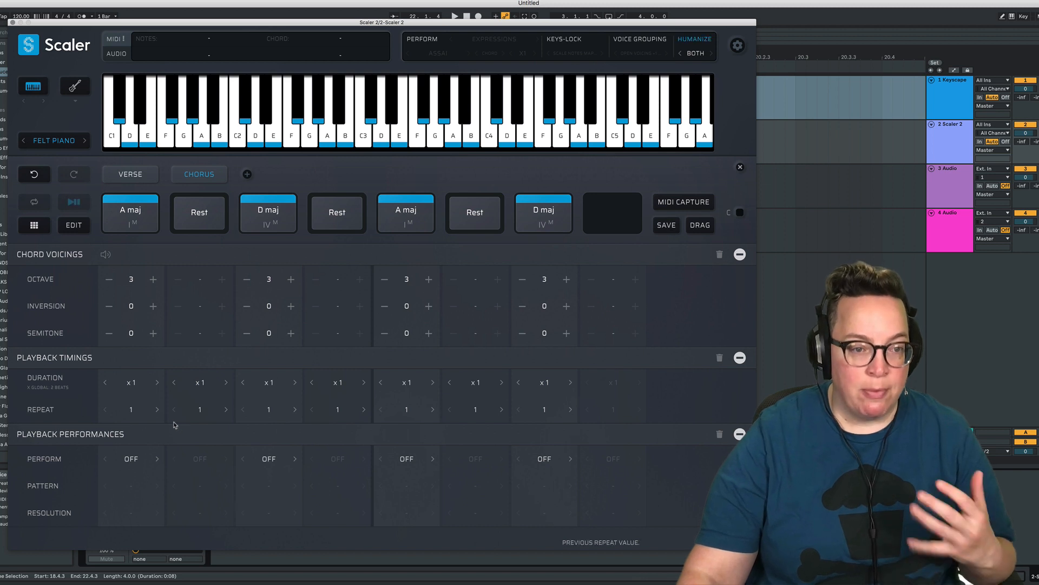
- Set the E maj chord's repeat to 2 in the Verse pattern and view the A maj chord's Perform options
{"action": "left_click", "coordinate": [140, 175]}
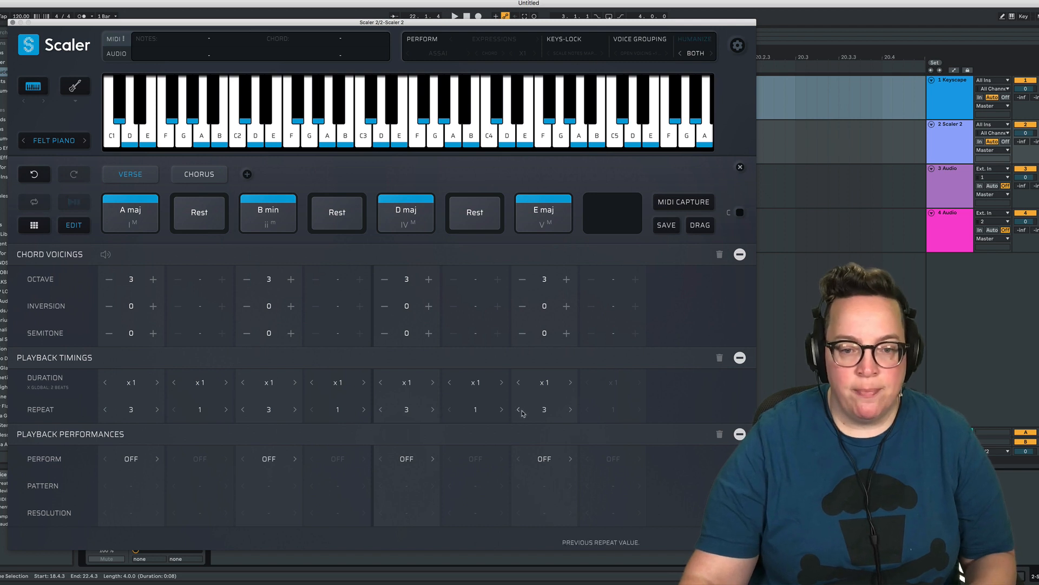
{"action": "left_click", "coordinate": [521, 410]}
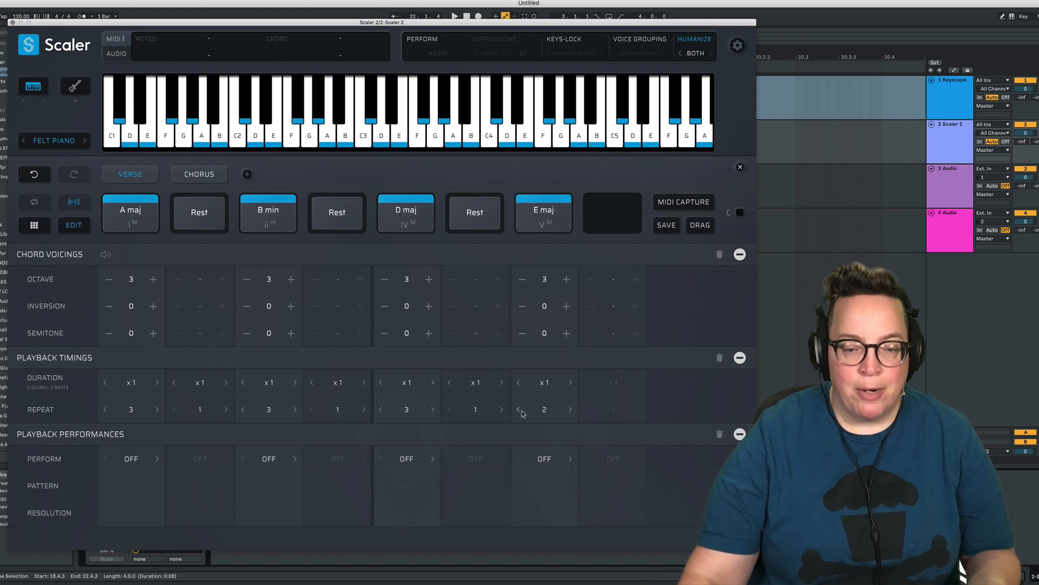
{"action": "left_click", "coordinate": [133, 460]}
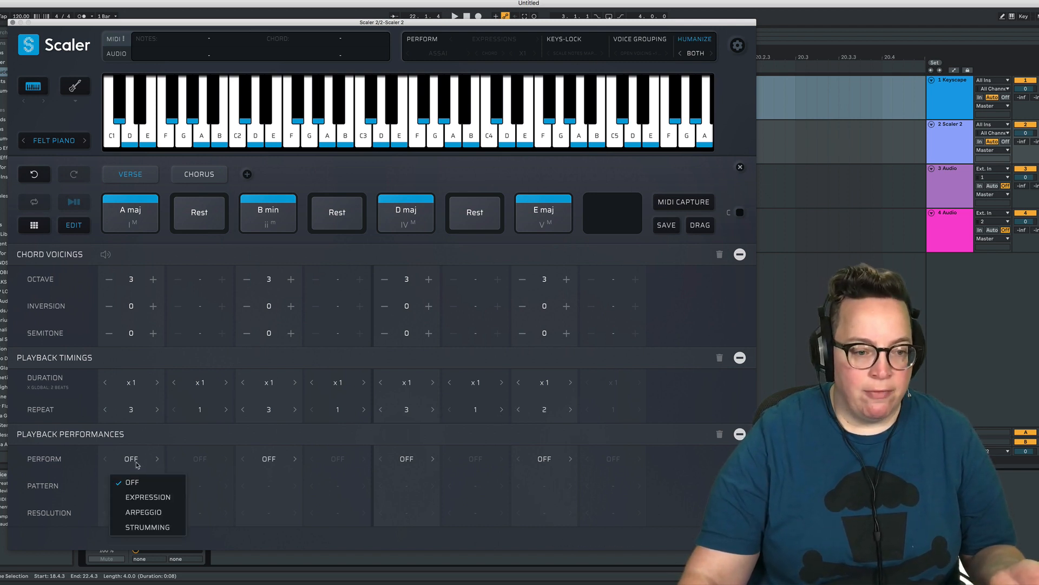
{"action": "left_click", "coordinate": [72, 463]}
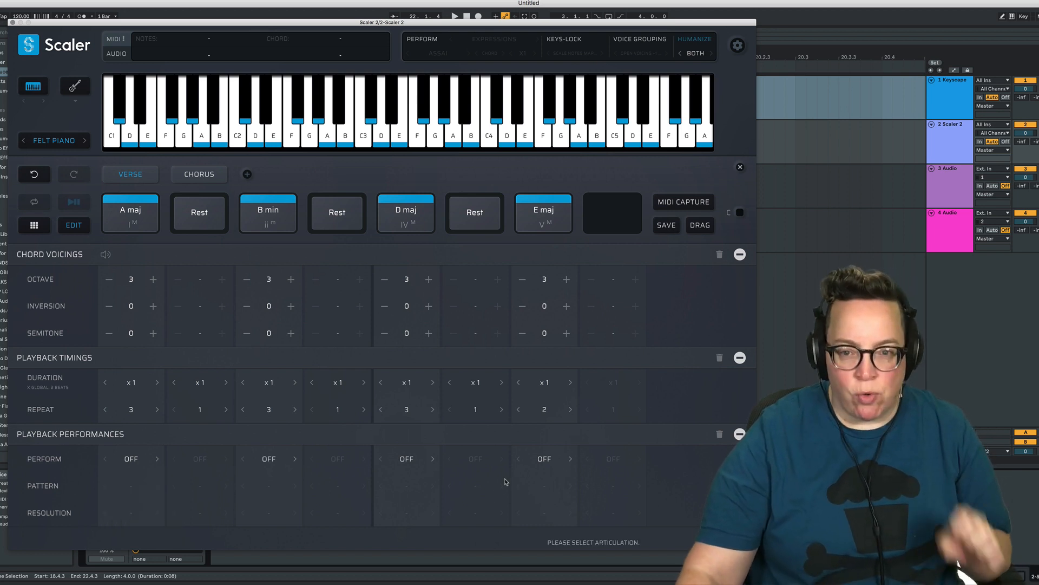
- Export the Verse progression as a MIDI clip onto the Keyscape track and play it back
{"action": "left_click_drag", "start_coordinate": [610, 23], "coordinate": [670, 315]}
{"action": "left_click_drag", "start_coordinate": [700, 469], "coordinate": [230, 83]}
{"action": "key", "text": "space"}
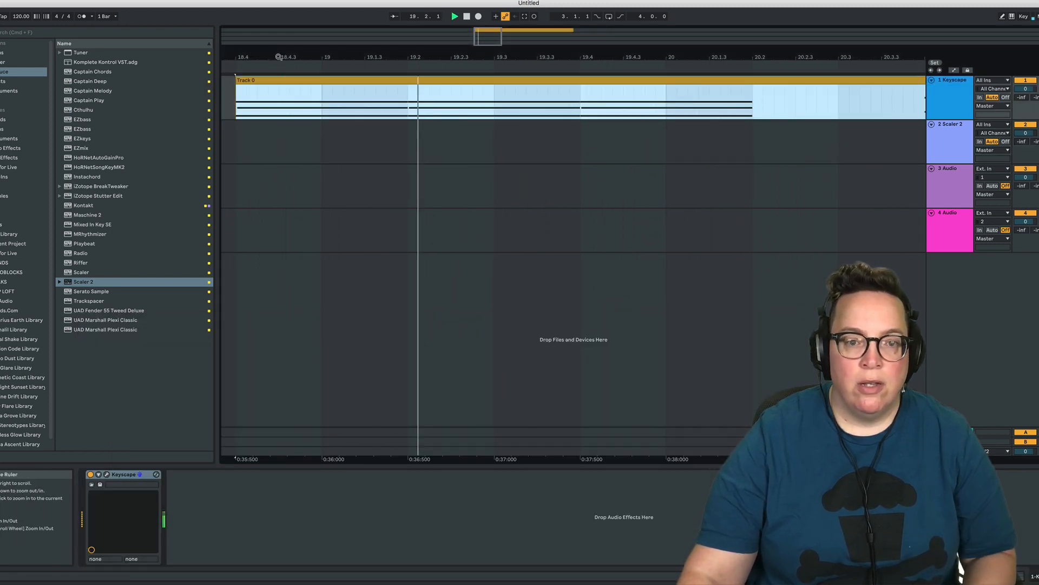
{"action": "left_click_drag", "start_coordinate": [311, 54], "coordinate": [311, 27]}
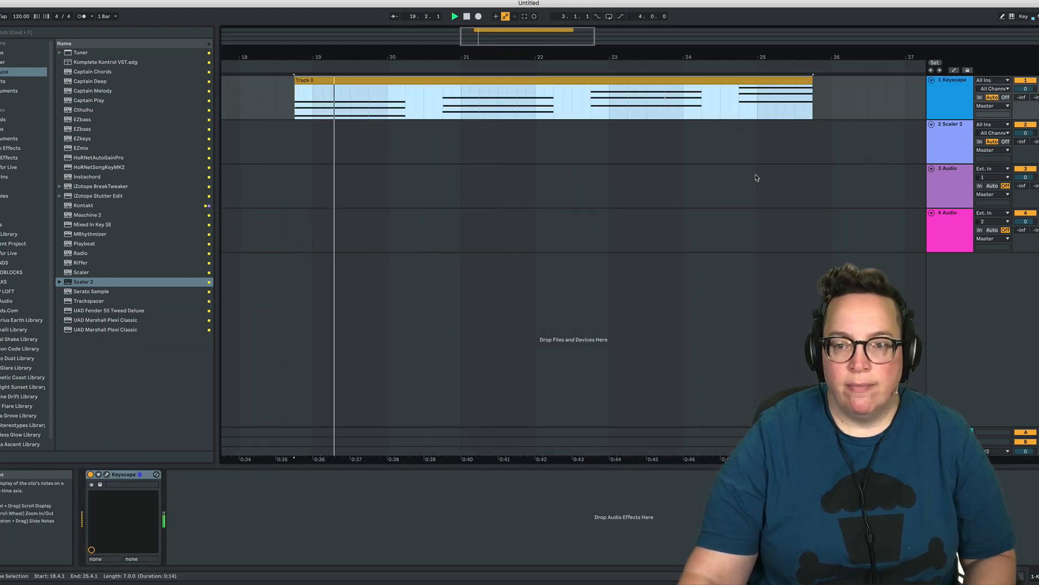
- Start the arrangement playback with the Scaler 2 window open and deactivate the Scaler 2 track, keeping the Keyscape clip in view
{"action": "left_click", "coordinate": [948, 137]}
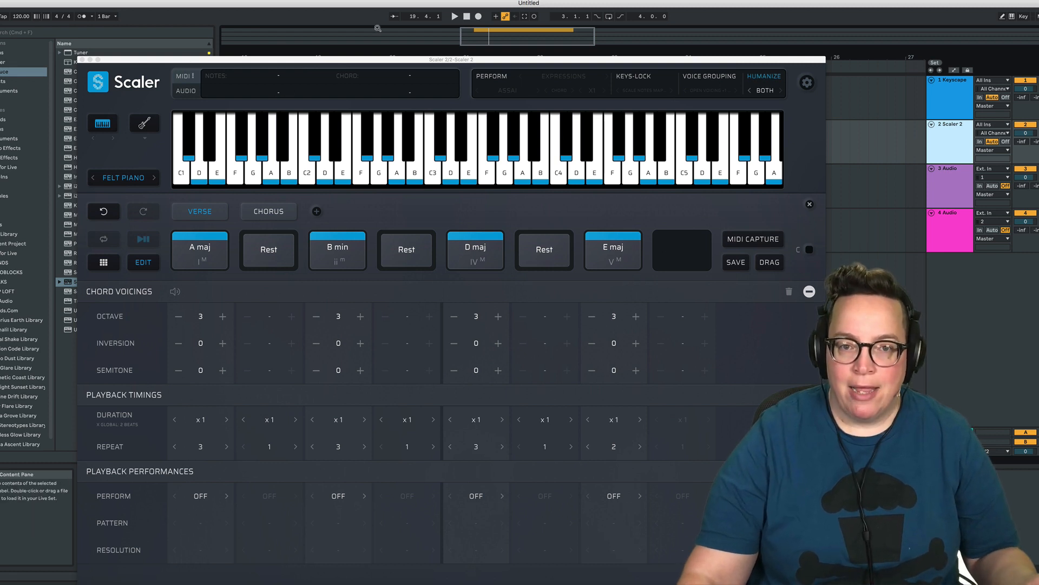
{"action": "left_click", "coordinate": [455, 16]}
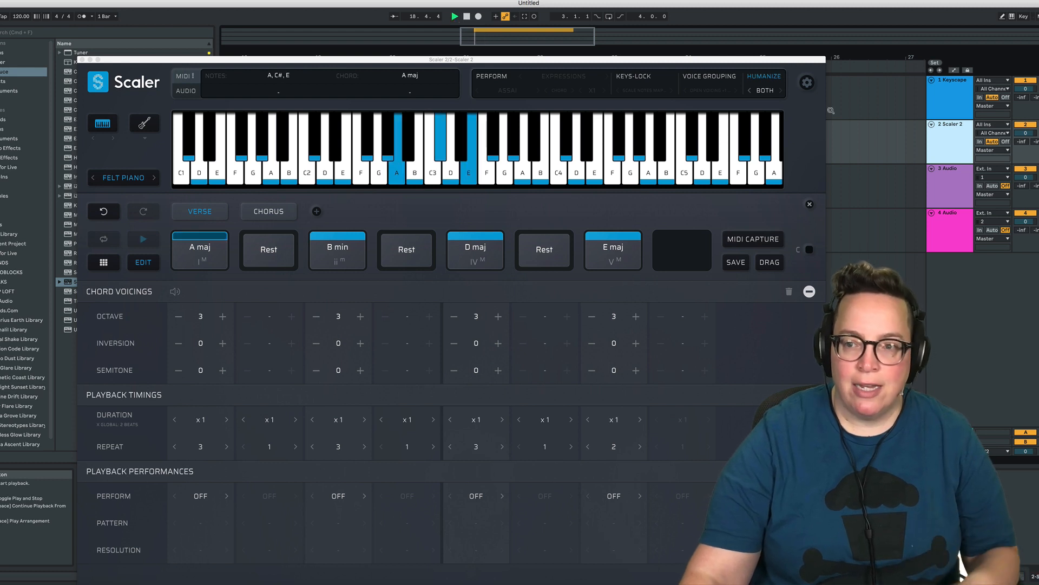
{"action": "left_click", "coordinate": [1031, 124]}
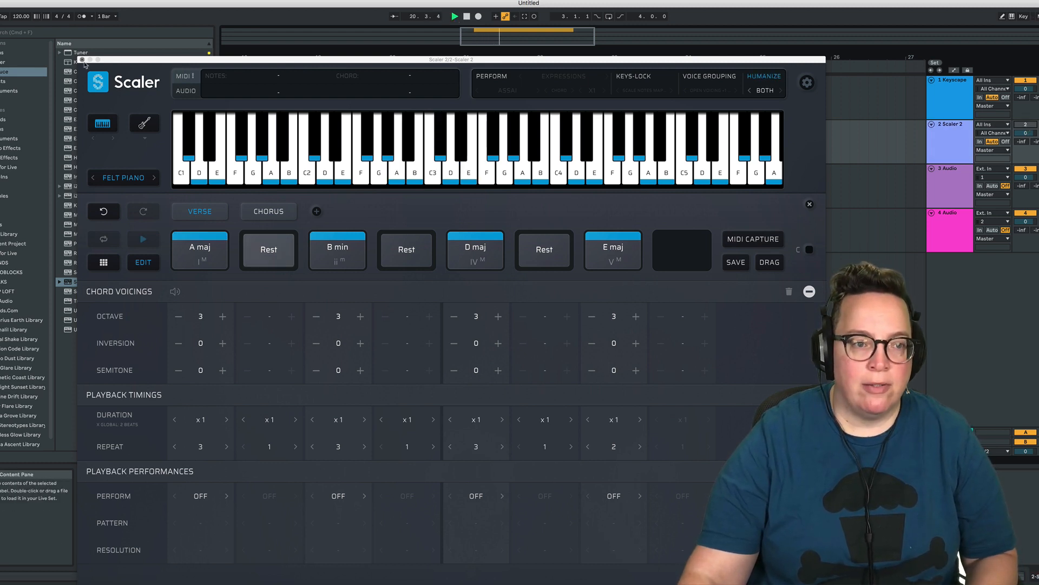
{"action": "left_click_drag", "start_coordinate": [172, 56], "coordinate": [122, 151]}
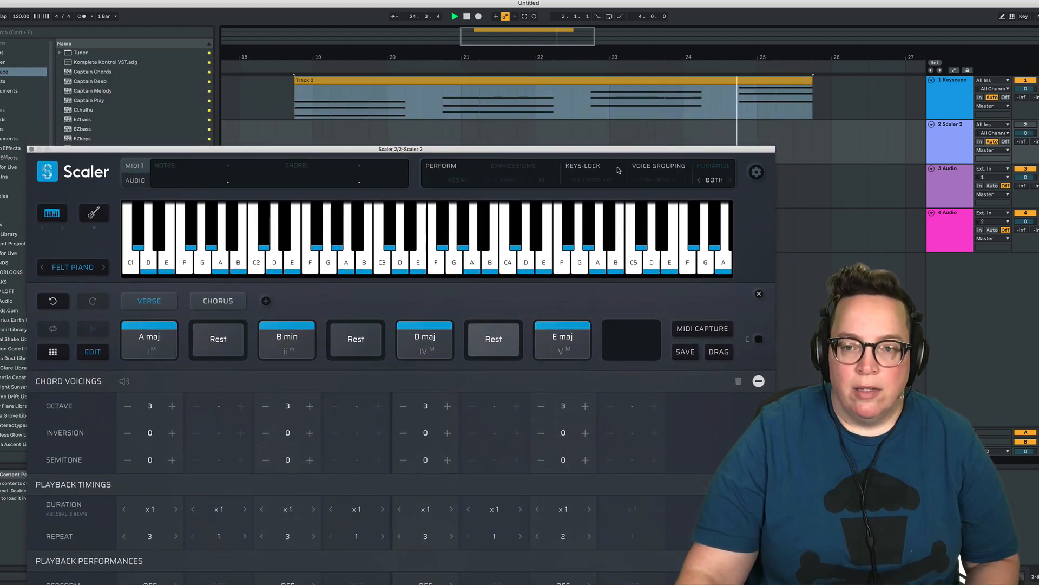
- Stop playback, delete the Track 0 clip from the Keyscape track and bring back the Scaler 2 window
{"action": "key", "text": "space"}
{"action": "left_click", "coordinate": [715, 85]}
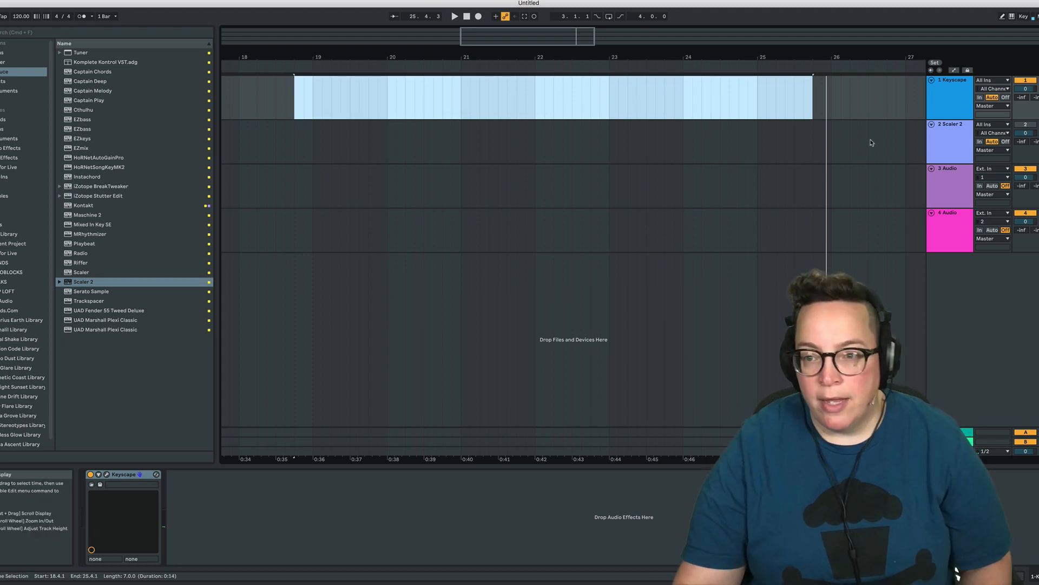
{"action": "left_click", "coordinate": [945, 137]}
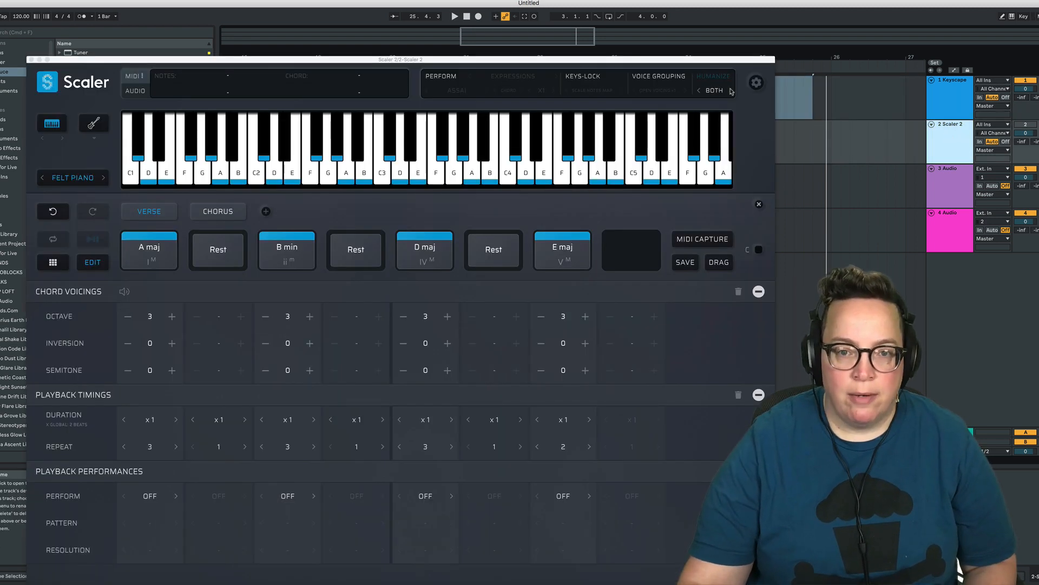
- Reposition the Scaler 2 window and leave the chord edit view to return to the scales list
{"action": "left_click", "coordinate": [681, 59]}
{"action": "left_click_drag", "start_coordinate": [656, 61], "coordinate": [663, 3]}
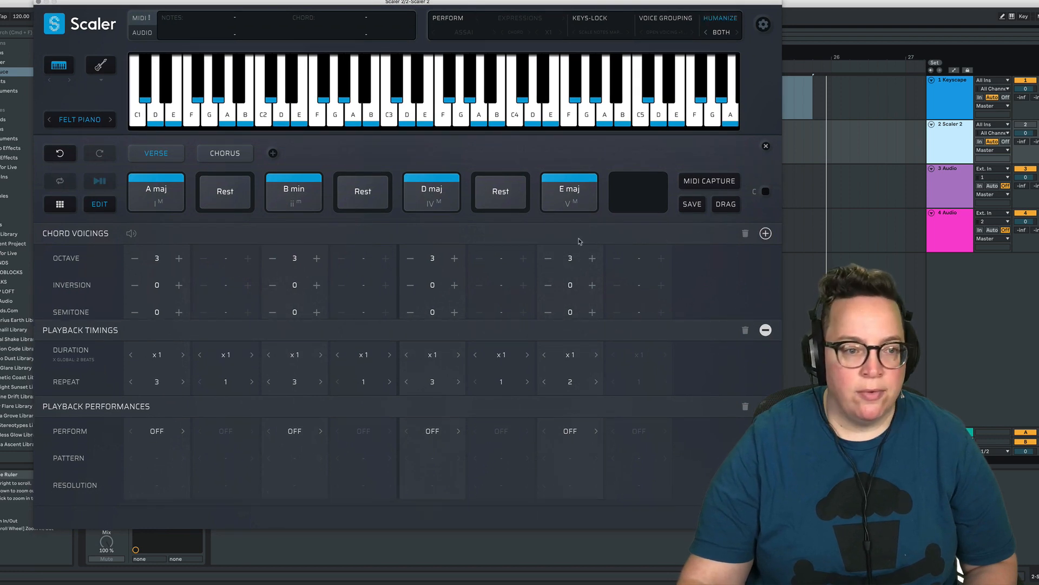
{"action": "left_click", "coordinate": [765, 233]}
{"action": "left_click", "coordinate": [99, 205]}
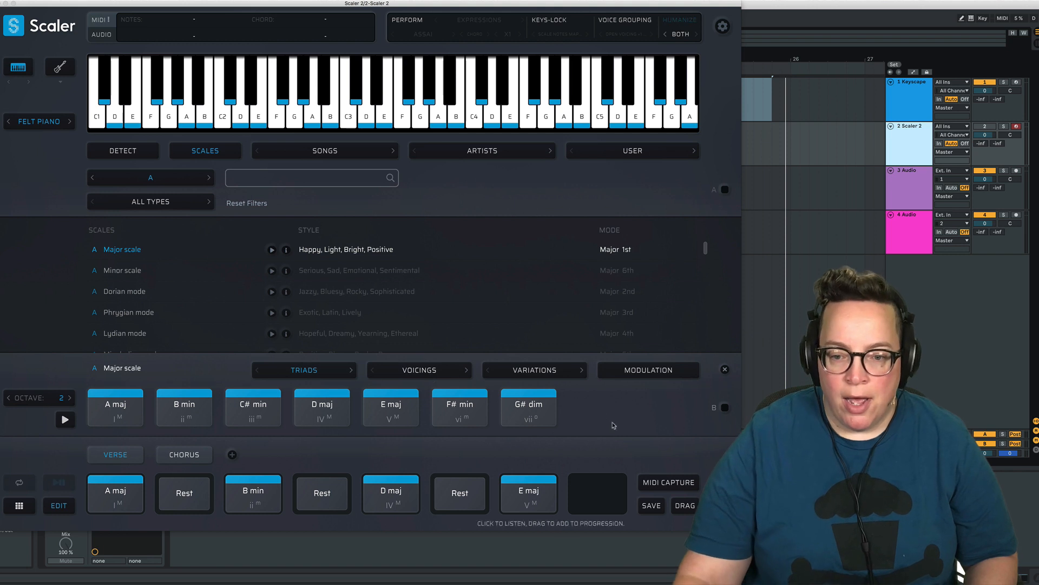
- Record a short melody with MIDI Capture on the activated Scaler 2 track and place it as a clip on the Keyscape track at 18.3.3
{"action": "left_click", "coordinate": [678, 484]}
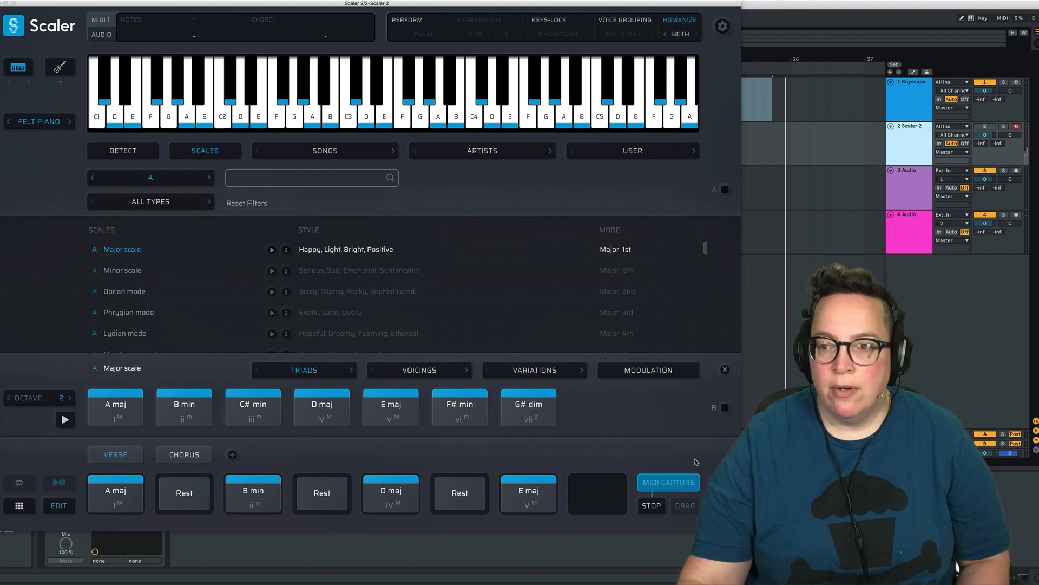
{"action": "left_click", "coordinate": [992, 129]}
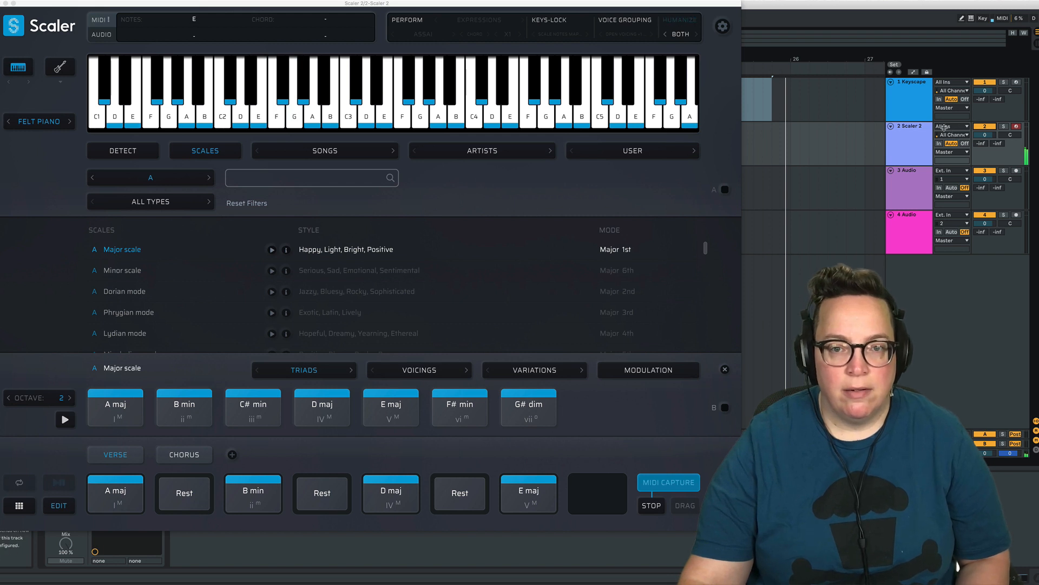
{"action": "left_click", "coordinate": [651, 506]}
{"action": "left_click_drag", "start_coordinate": [686, 506], "coordinate": [781, 108]}
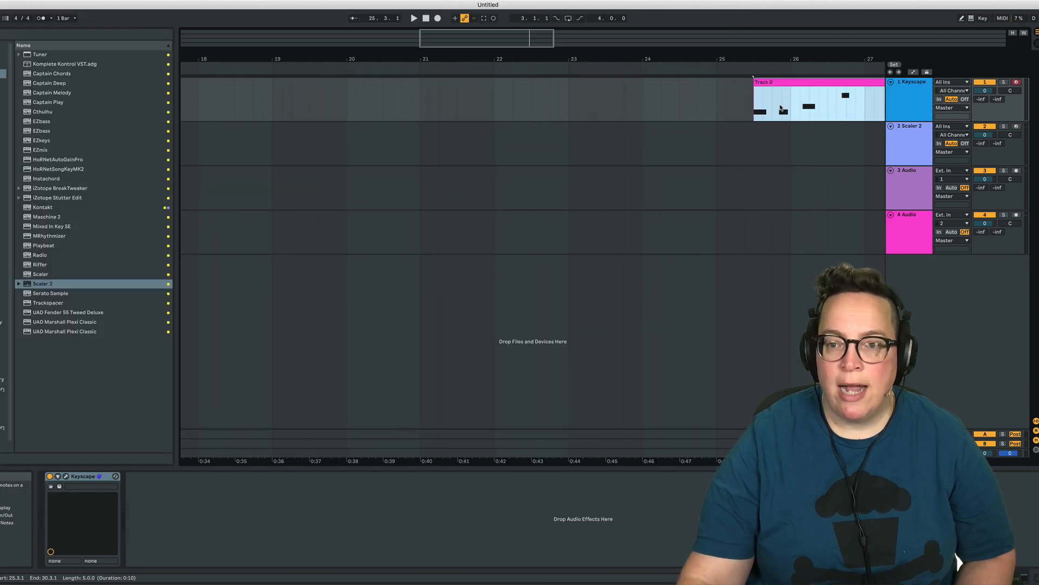
{"action": "left_click_drag", "start_coordinate": [440, 80], "coordinate": [248, 76]}
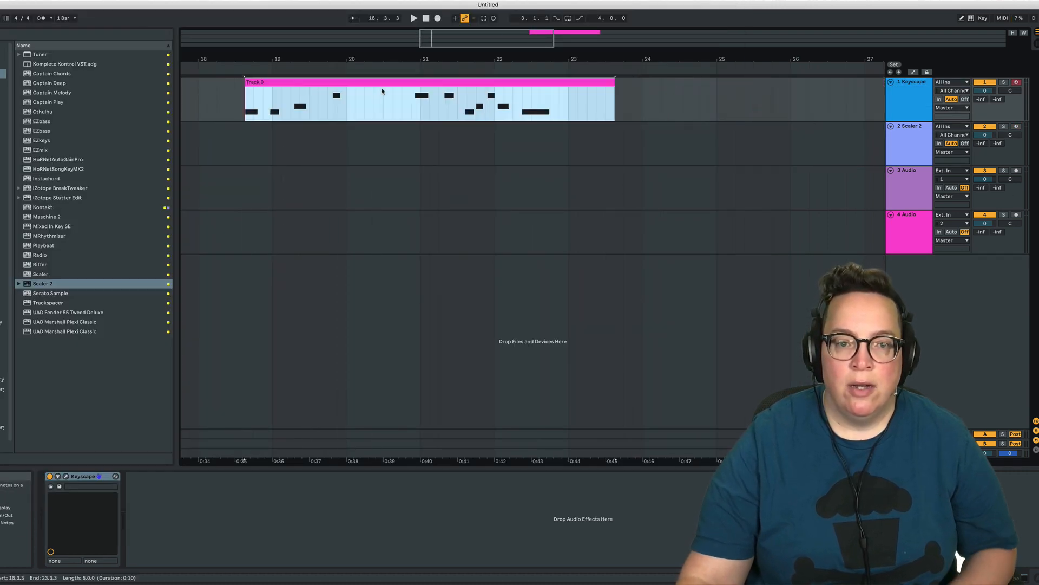
- Play the captured clip from its start with the Scaler 2 track deactivated, and stop playback at its end
{"action": "left_click", "coordinate": [245, 67]}
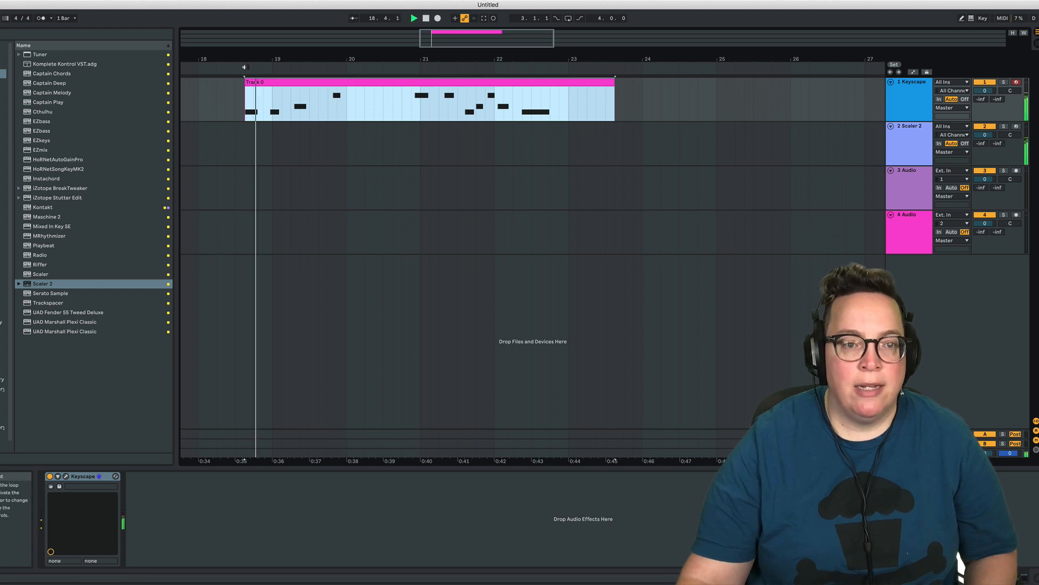
{"action": "left_click", "coordinate": [985, 127]}
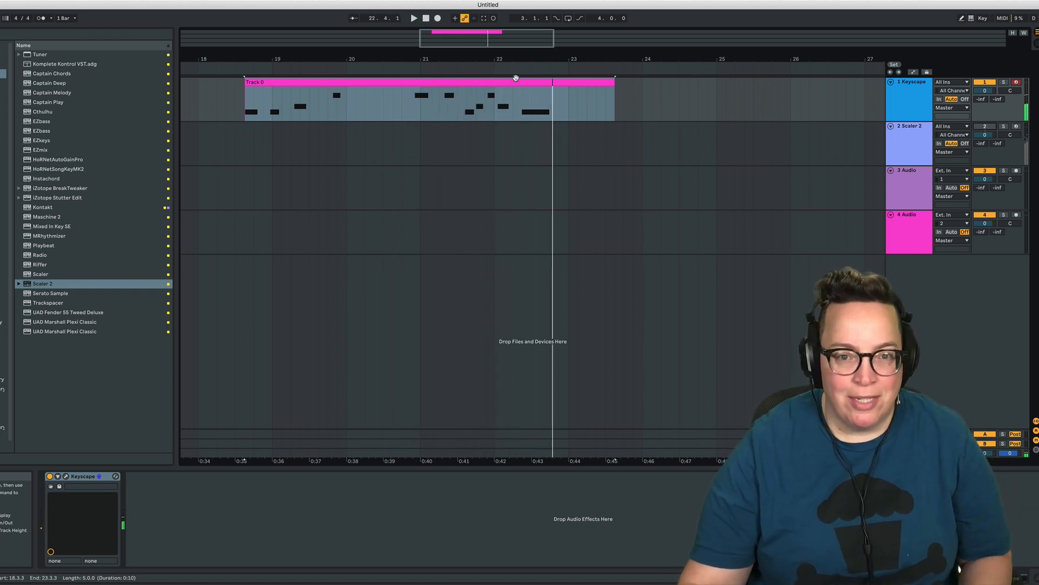
{"action": "key", "text": "space"}
- Delete the captured clip from the Keyscape track and clear the captured MIDI in Scaler 2
{"action": "left_click", "coordinate": [475, 85]}
{"action": "key", "text": "Delete"}
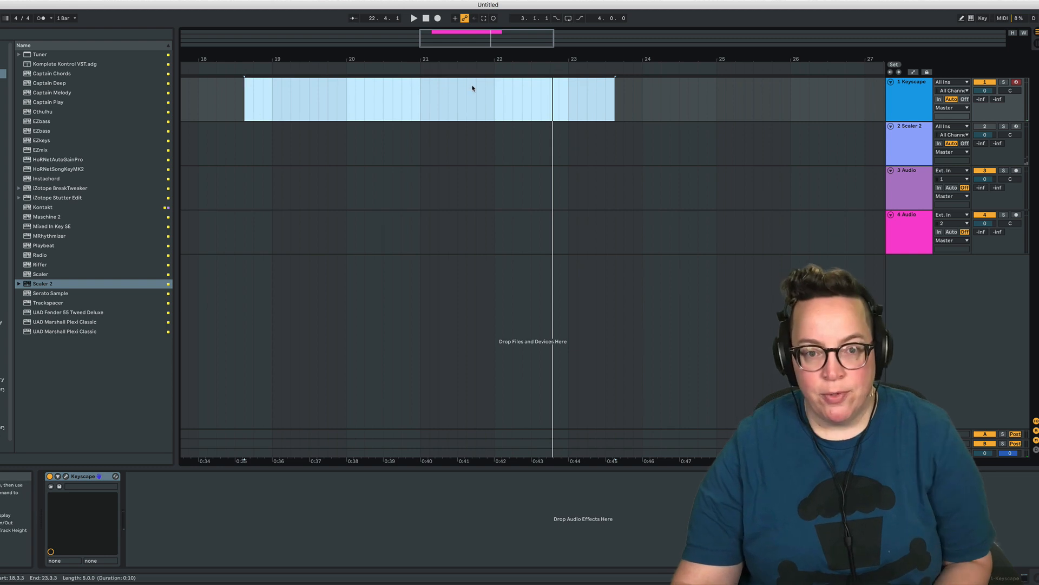
{"action": "left_click", "coordinate": [923, 134]}
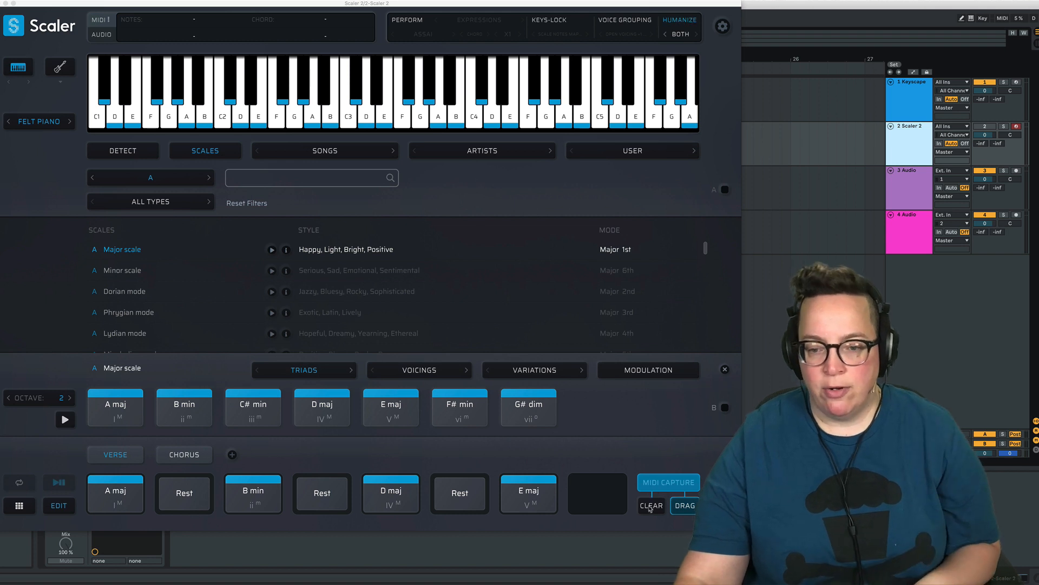
{"action": "left_click", "coordinate": [650, 508]}
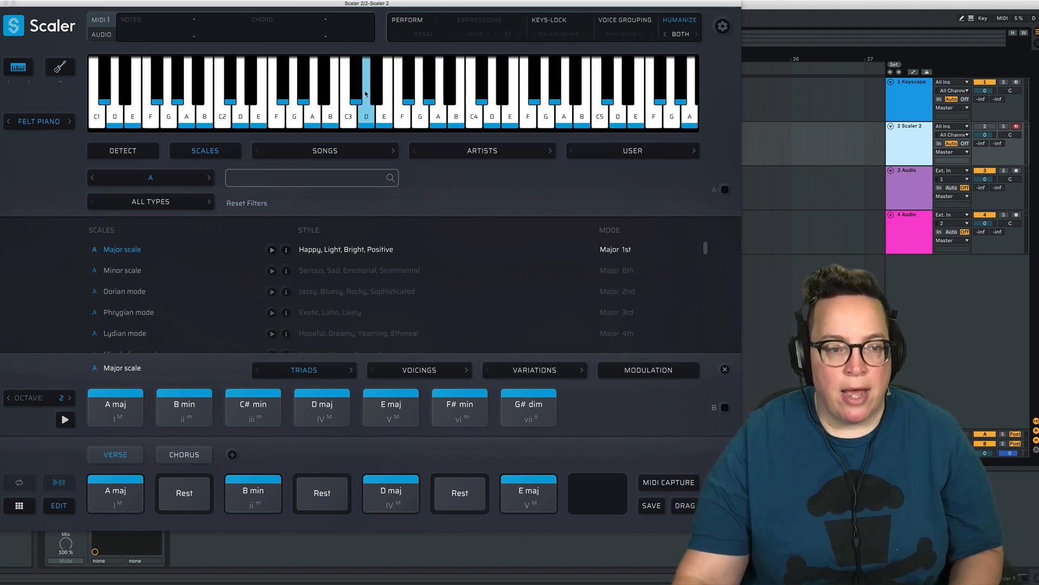
- Change the scale root note to C and load the C Minor scale
{"action": "left_click_drag", "start_coordinate": [377, 4], "coordinate": [336, 8]}
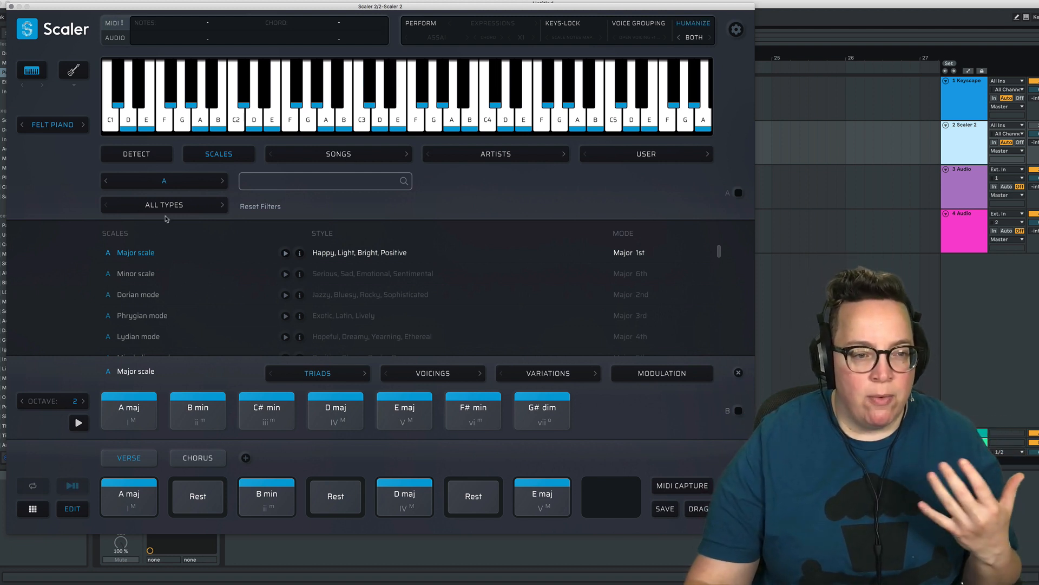
{"action": "left_click", "coordinate": [176, 184]}
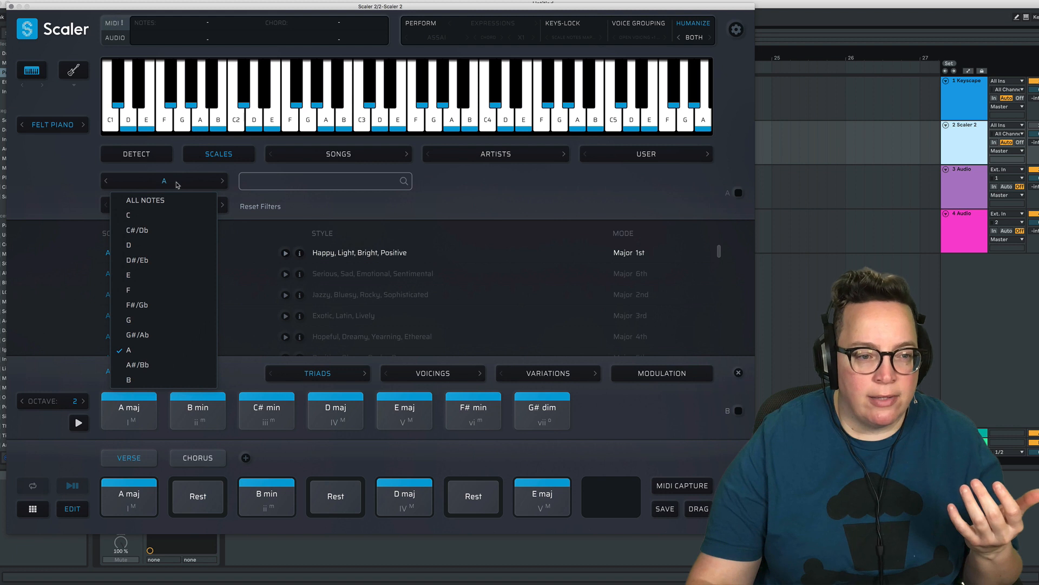
{"action": "left_click", "coordinate": [143, 279]}
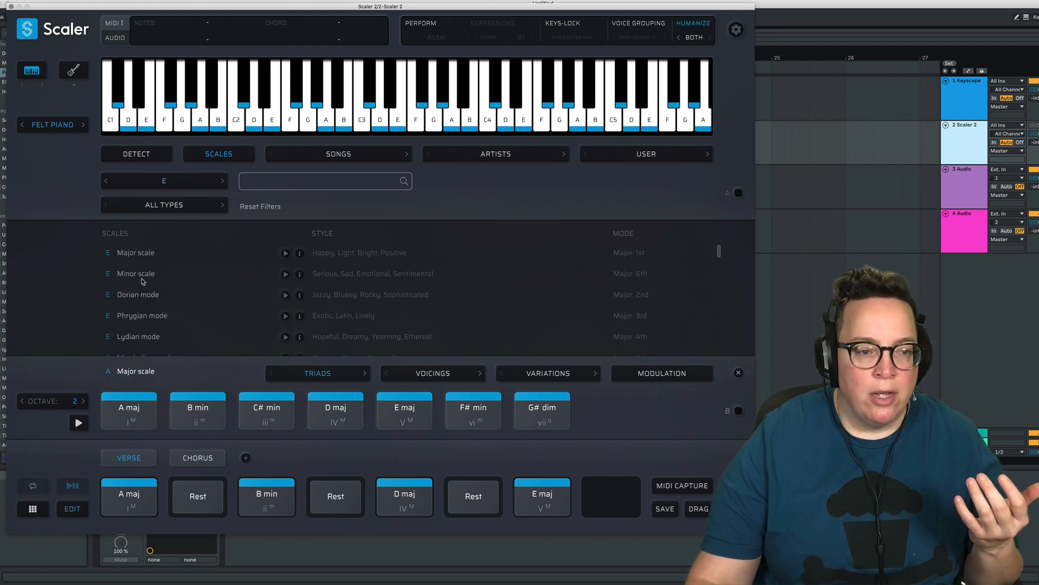
{"action": "left_click", "coordinate": [190, 188]}
{"action": "left_click", "coordinate": [156, 222]}
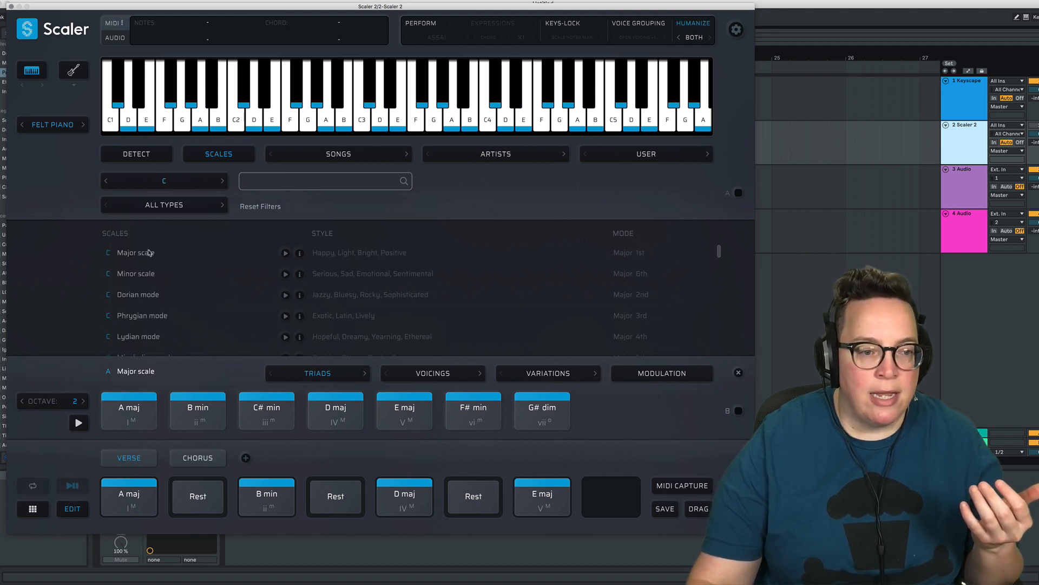
{"action": "left_click", "coordinate": [140, 277]}
{"action": "left_click", "coordinate": [120, 394]}
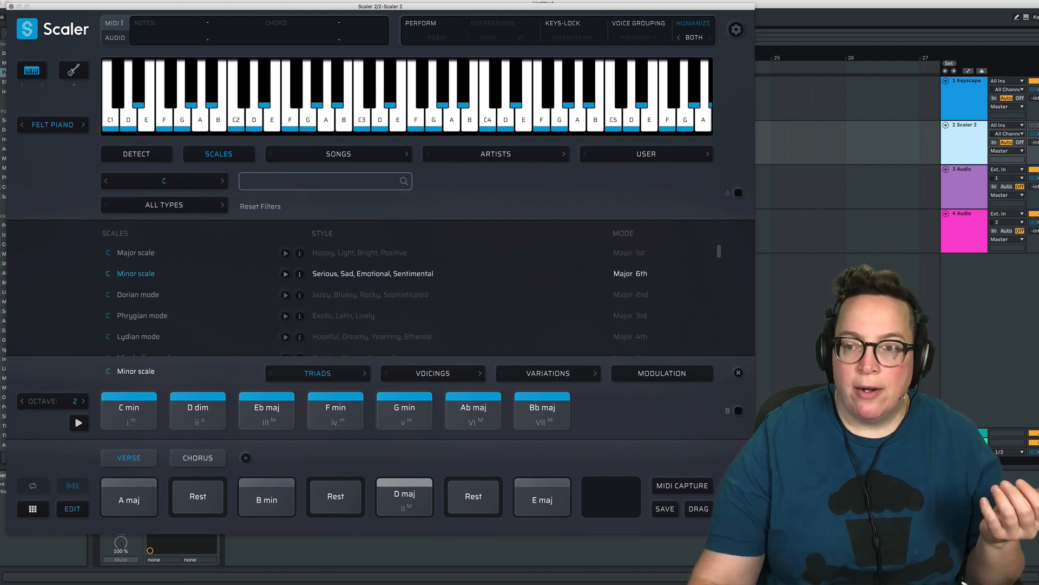
- Reactivate the Scaler 2 track and audition the C minor triads in order from C min to Bb maj
{"action": "left_click", "coordinate": [832, 209]}
{"action": "left_click", "coordinate": [142, 422]}
{"action": "left_click", "coordinate": [198, 420]}
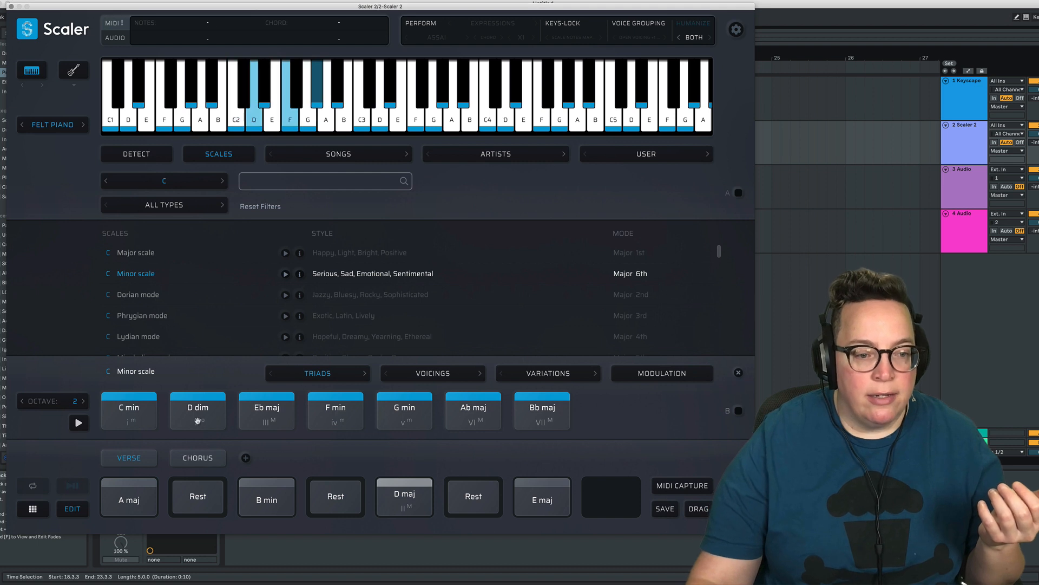
{"action": "left_click", "coordinate": [279, 416]}
{"action": "left_click", "coordinate": [343, 411]}
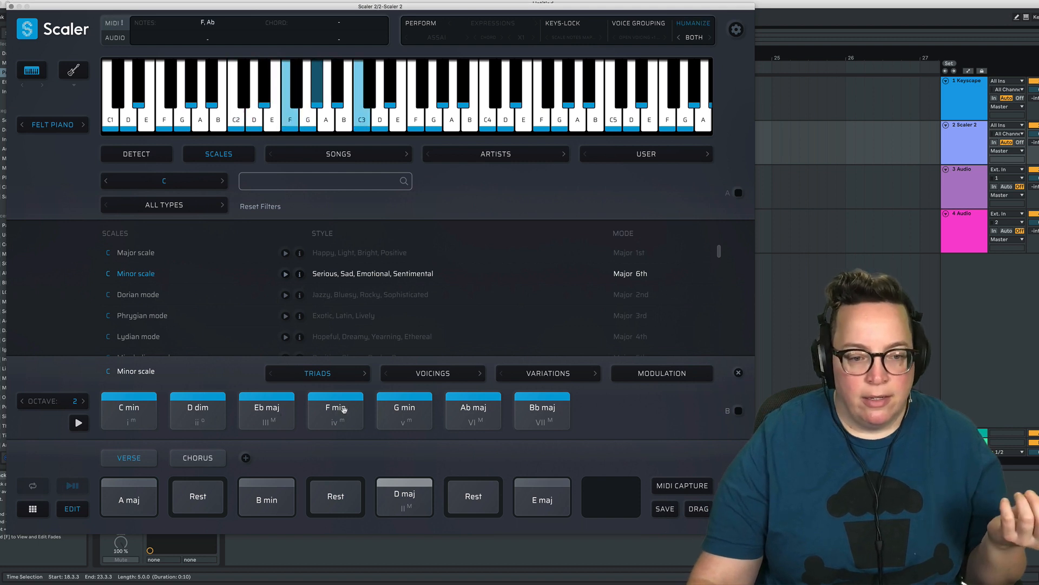
{"action": "left_click", "coordinate": [408, 404]}
{"action": "left_click", "coordinate": [475, 408]}
{"action": "left_click", "coordinate": [538, 406]}
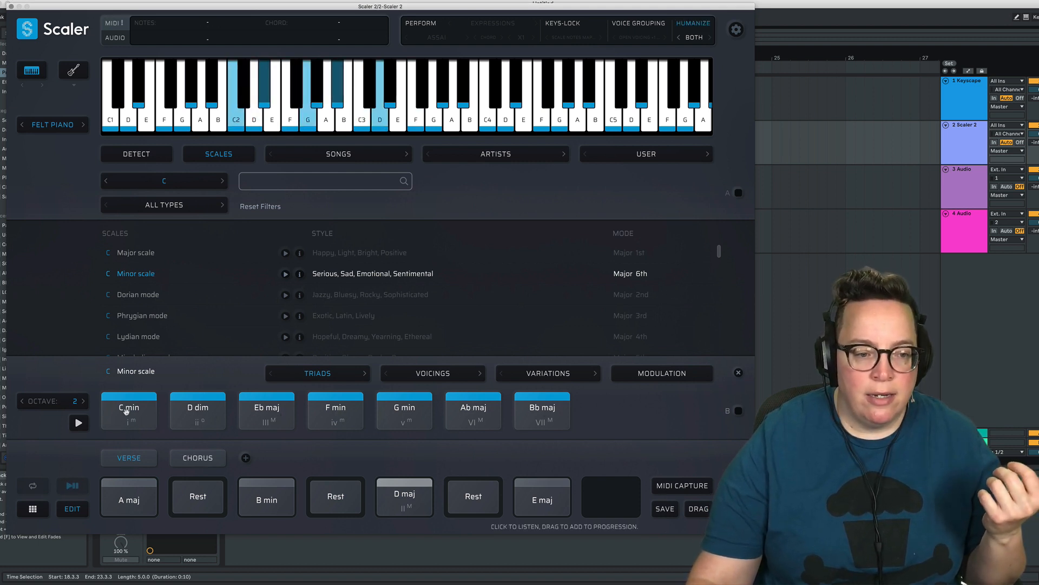
- Replace the four chords of the Verse pattern with C min, Eb maj, G min and Ab maj, keeping the rests between them
{"action": "left_click_drag", "start_coordinate": [156, 425], "coordinate": [129, 495]}
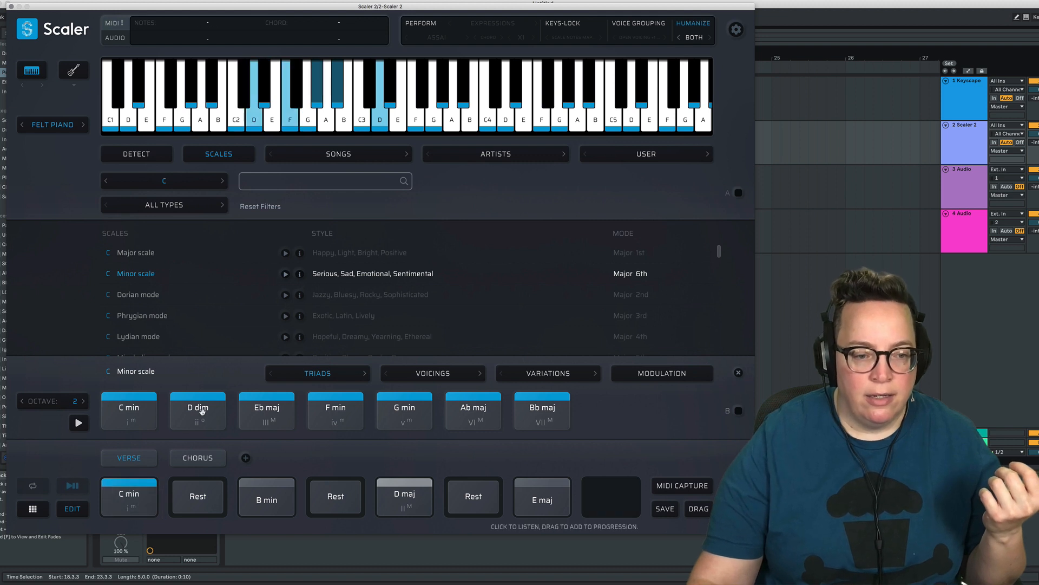
{"action": "left_click", "coordinate": [280, 407]}
{"action": "left_click_drag", "start_coordinate": [280, 406], "coordinate": [268, 495]}
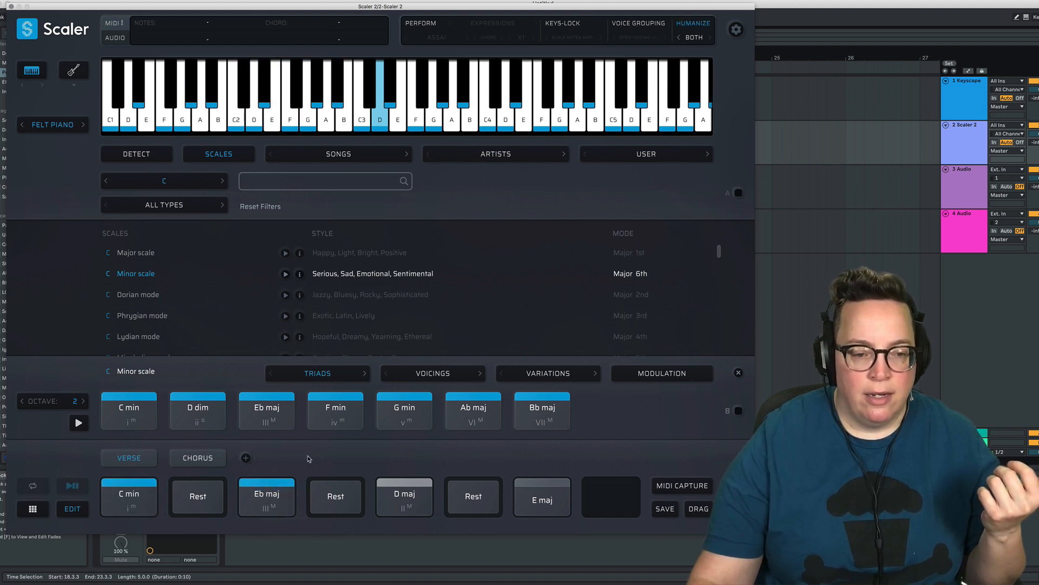
{"action": "left_click", "coordinate": [139, 508]}
{"action": "left_click", "coordinate": [264, 502]}
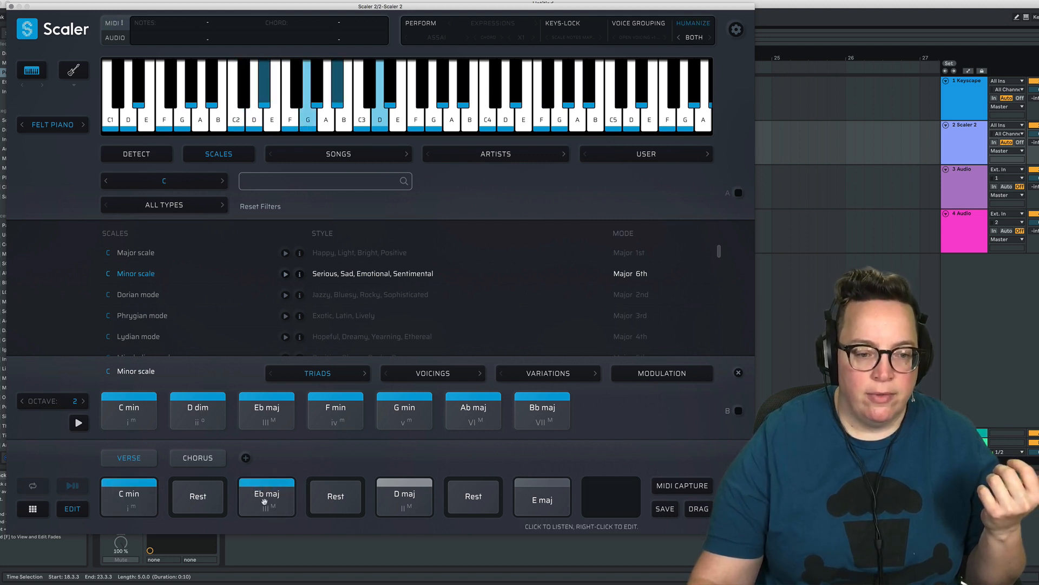
{"action": "left_click_drag", "start_coordinate": [405, 414], "coordinate": [406, 489]}
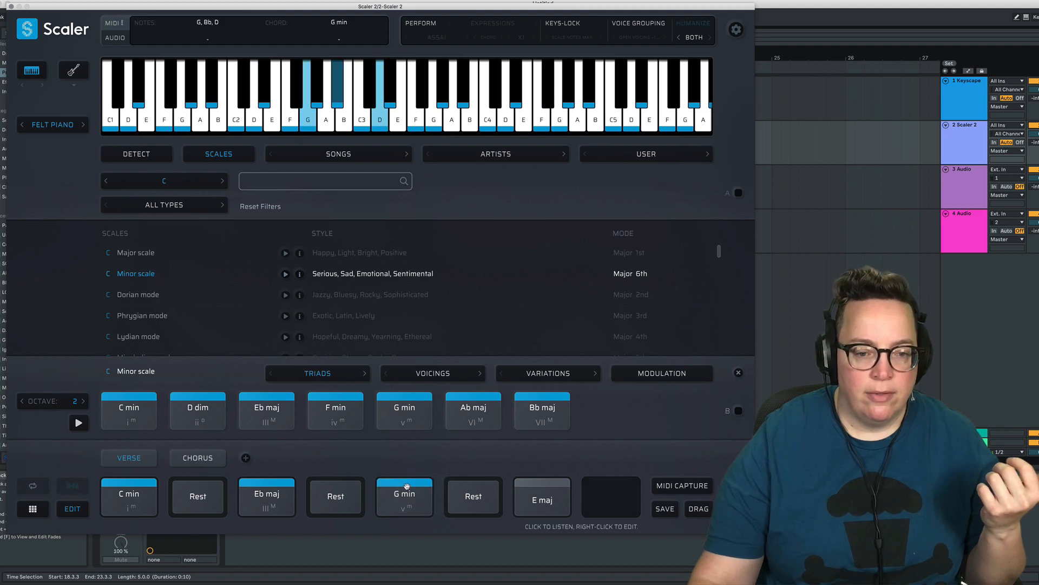
{"action": "left_click_drag", "start_coordinate": [473, 411], "coordinate": [541, 495]}
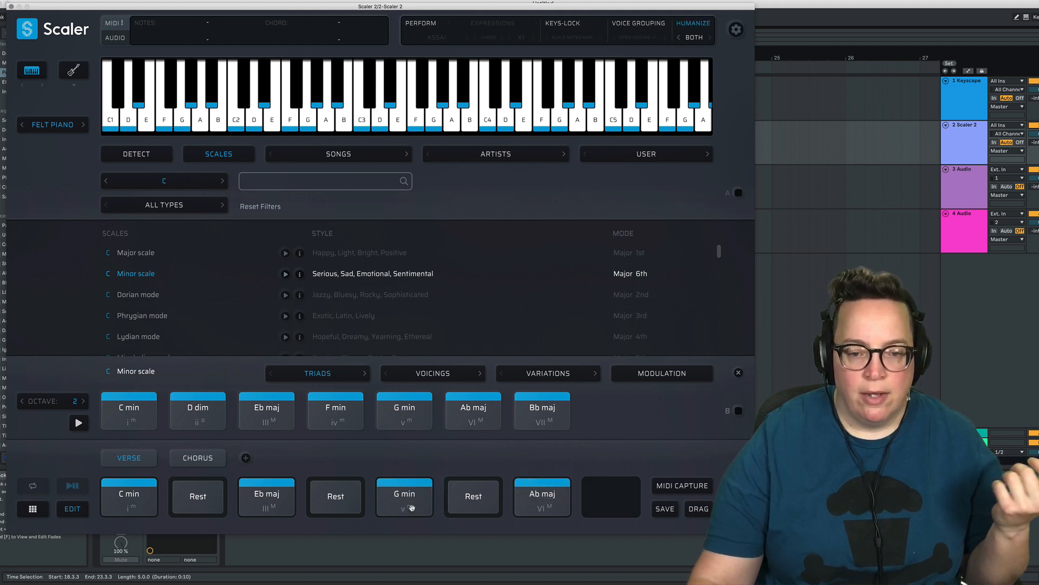
- Audition the Verse pattern's chords in order: C min, Eb maj, G min and Ab maj
{"action": "left_click", "coordinate": [150, 512]}
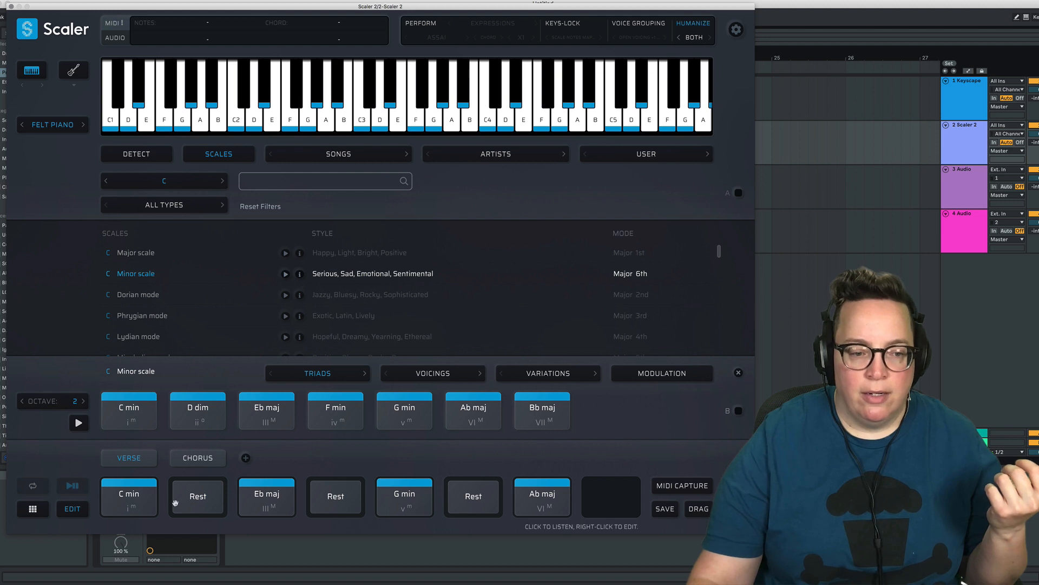
{"action": "left_click", "coordinate": [149, 498]}
{"action": "left_click", "coordinate": [259, 489]}
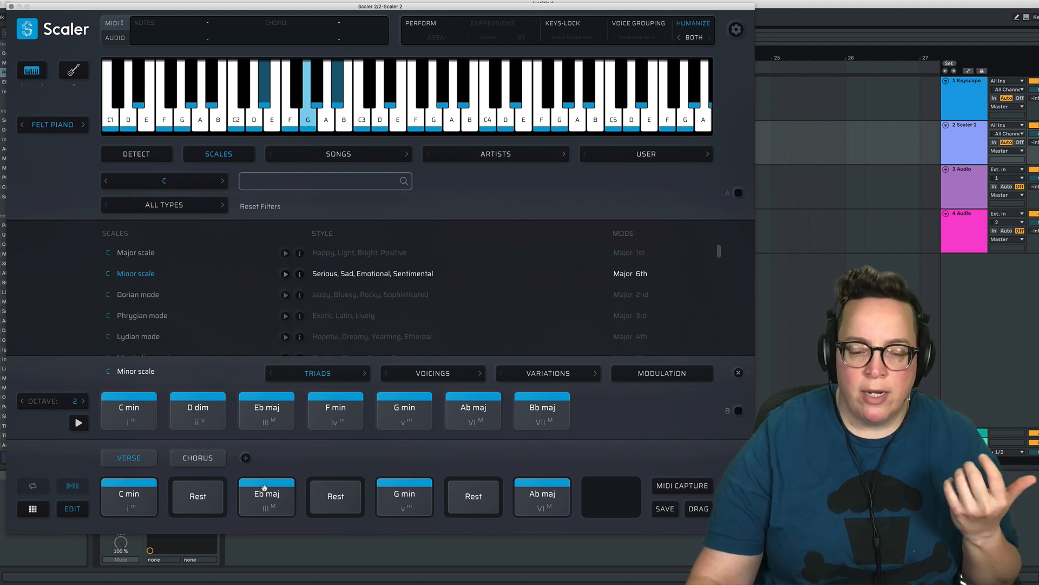
{"action": "left_click", "coordinate": [398, 493]}
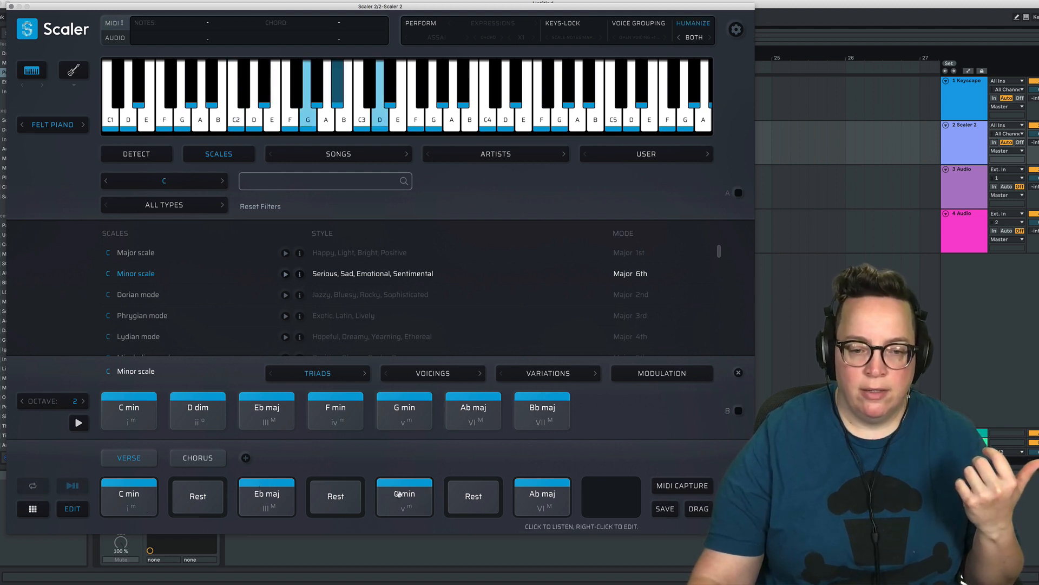
{"action": "left_click", "coordinate": [553, 494]}
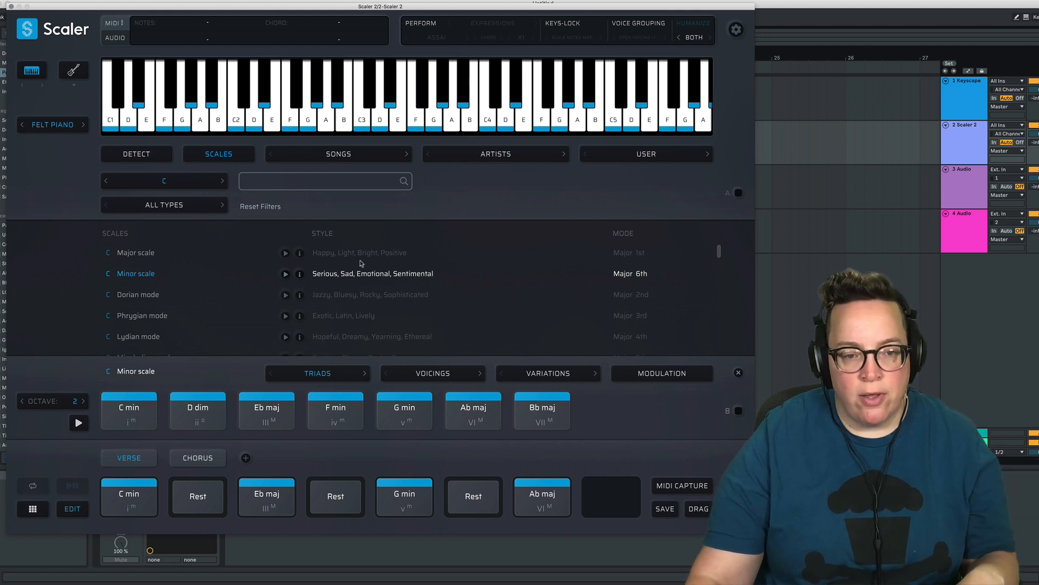
- Browse the C scales list through the harmonic major and harmonic minor modes, return to its beginning and replay the Verse's C min chord
{"action": "scroll", "coordinate": [349, 287], "scroll_direction": "down", "scroll_amount": 1}
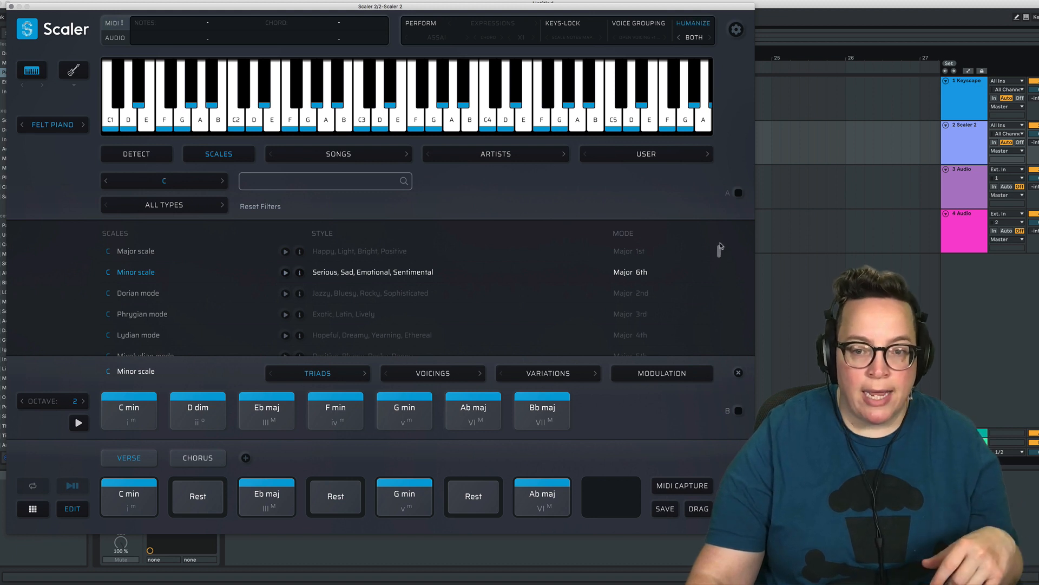
{"action": "left_click_drag", "start_coordinate": [717, 254], "coordinate": [720, 267]}
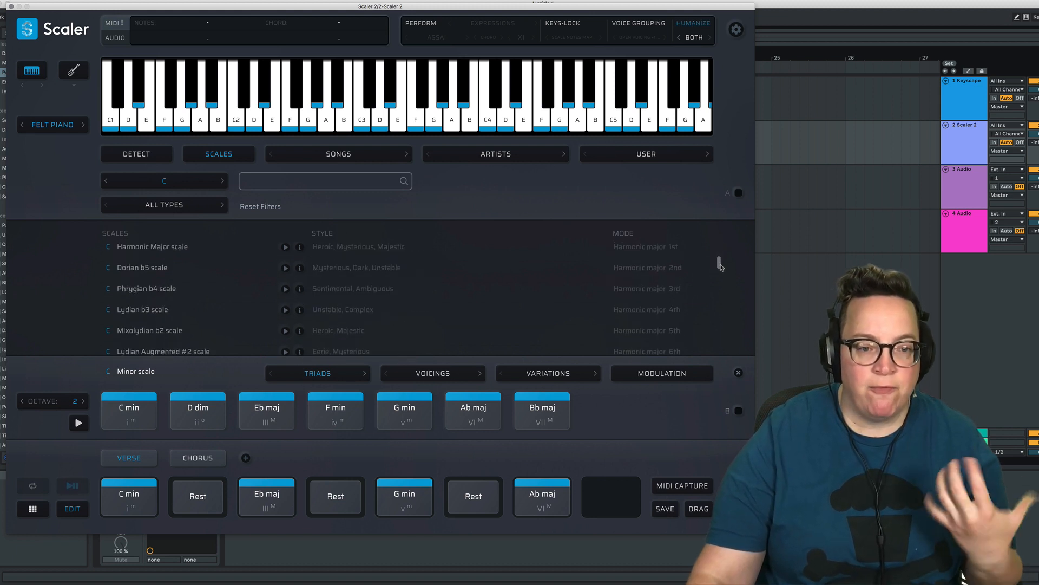
{"action": "scroll", "coordinate": [567, 294], "scroll_direction": "down", "scroll_amount": 1}
{"action": "scroll", "coordinate": [550, 299], "scroll_direction": "down", "scroll_amount": 6}
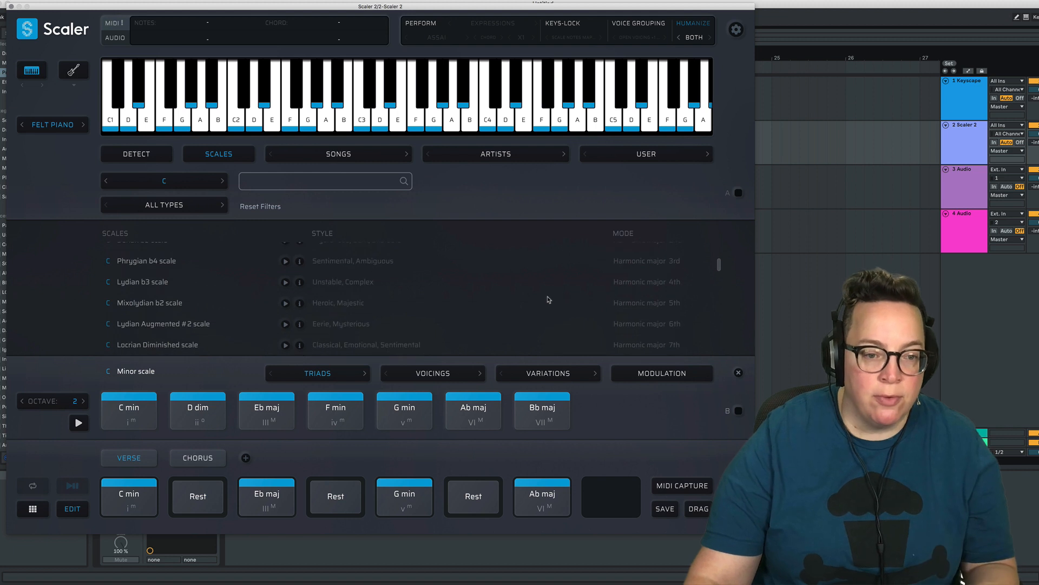
{"action": "scroll", "coordinate": [525, 313], "scroll_direction": "down", "scroll_amount": 1}
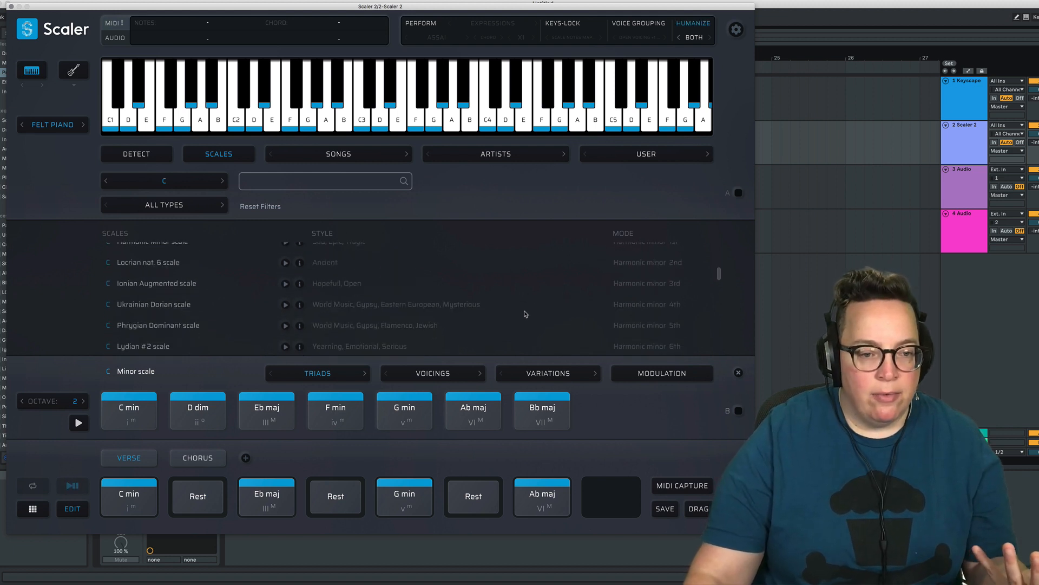
{"action": "left_click_drag", "start_coordinate": [719, 276], "coordinate": [719, 246]}
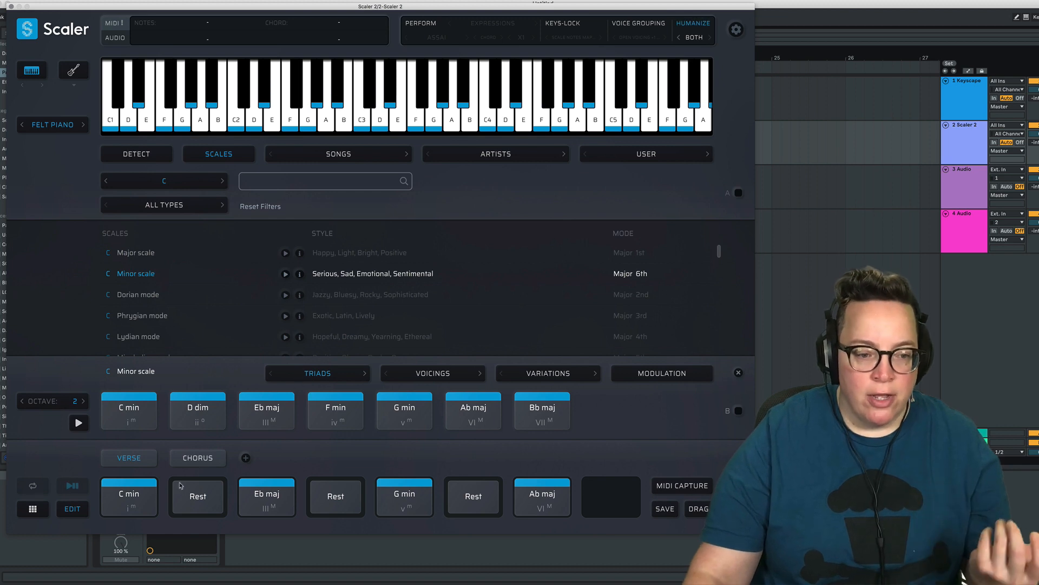
{"action": "left_click", "coordinate": [128, 494]}
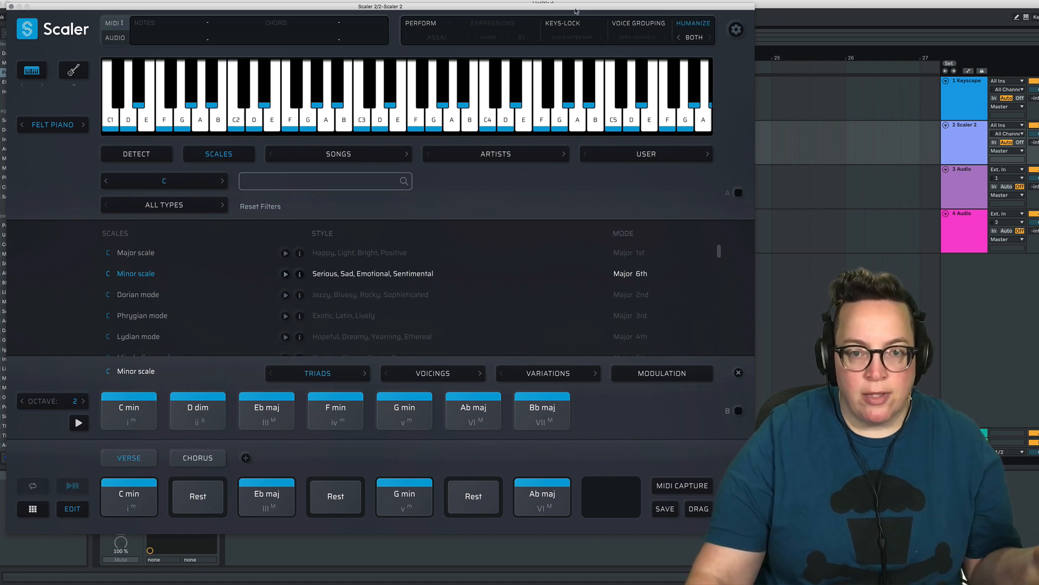
- Export the Verse pattern as a MIDI clip onto the Keyscape track and move the clip to bar 1
{"action": "left_click_drag", "start_coordinate": [576, 8], "coordinate": [440, 30]}
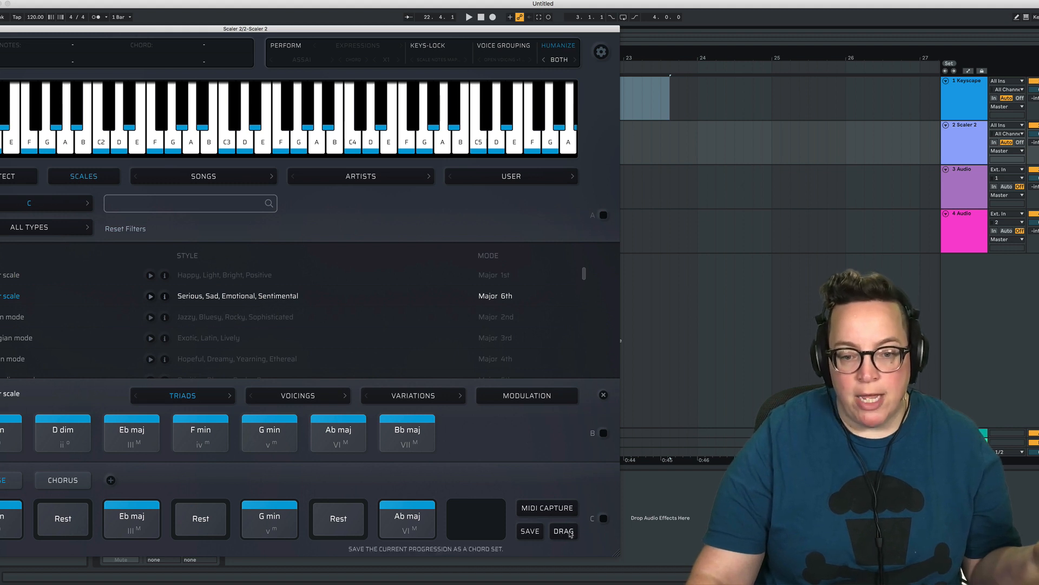
{"action": "left_click_drag", "start_coordinate": [556, 531], "coordinate": [462, 24]}
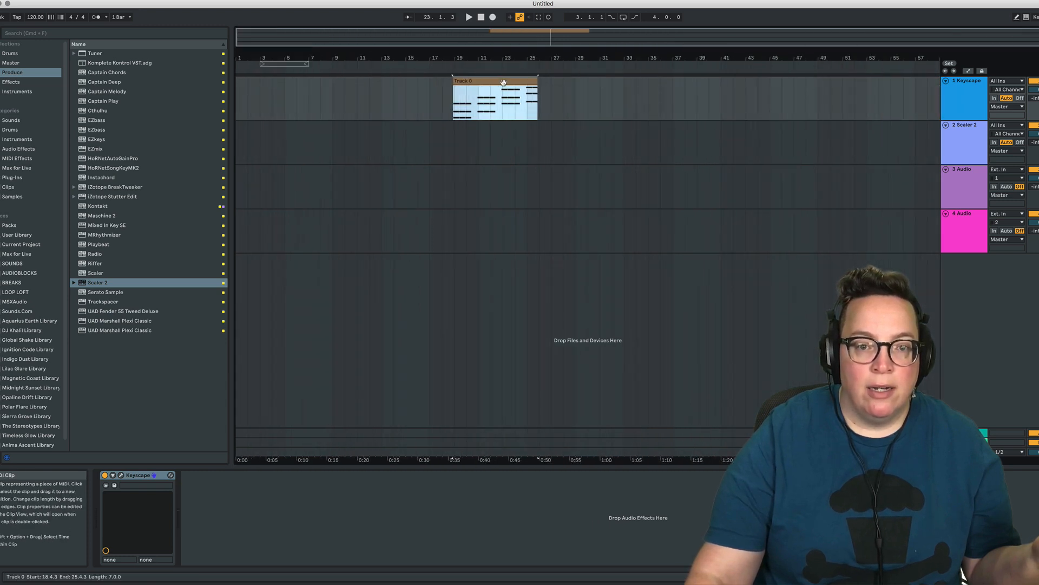
{"action": "left_click_drag", "start_coordinate": [494, 82], "coordinate": [281, 100]}
{"action": "left_click_drag", "start_coordinate": [269, 56], "coordinate": [282, 54]}
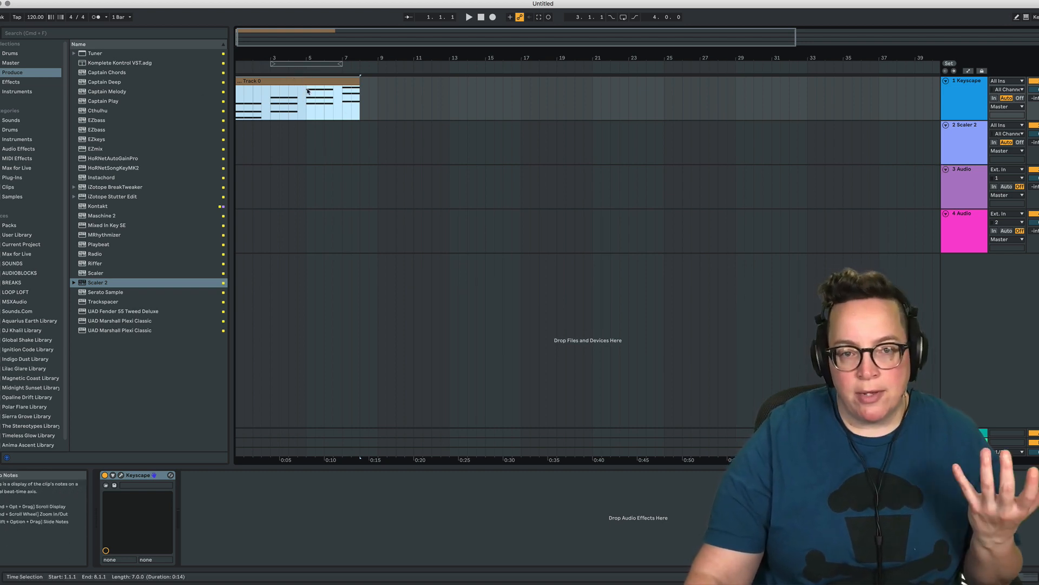
- Reopen Scaler 2 from its track, load the user chord set CBVOL2 - FANCY - Db and audition its chords
{"action": "left_click", "coordinate": [971, 161]}
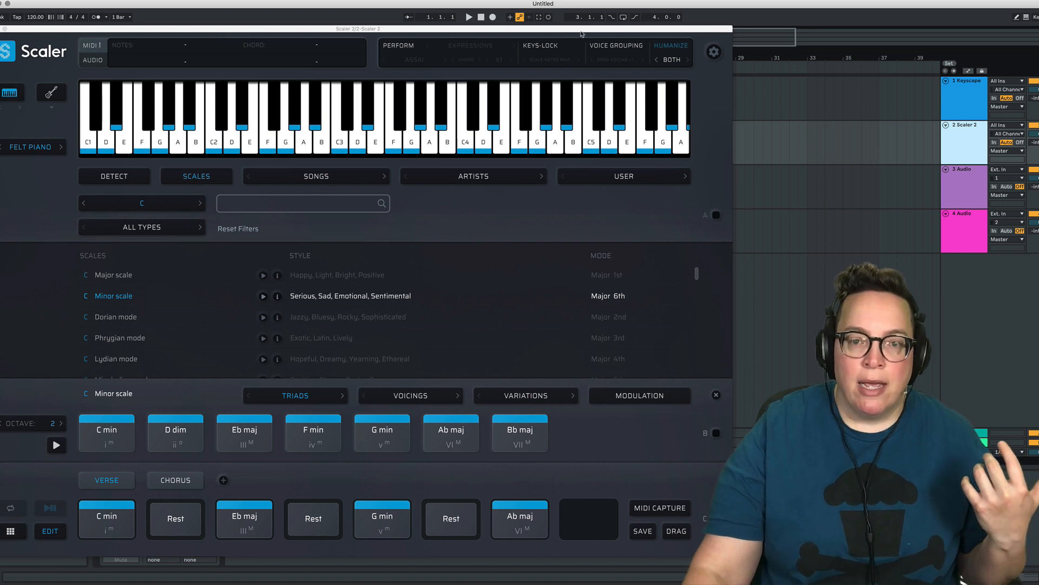
{"action": "left_click_drag", "start_coordinate": [581, 34], "coordinate": [613, 36]}
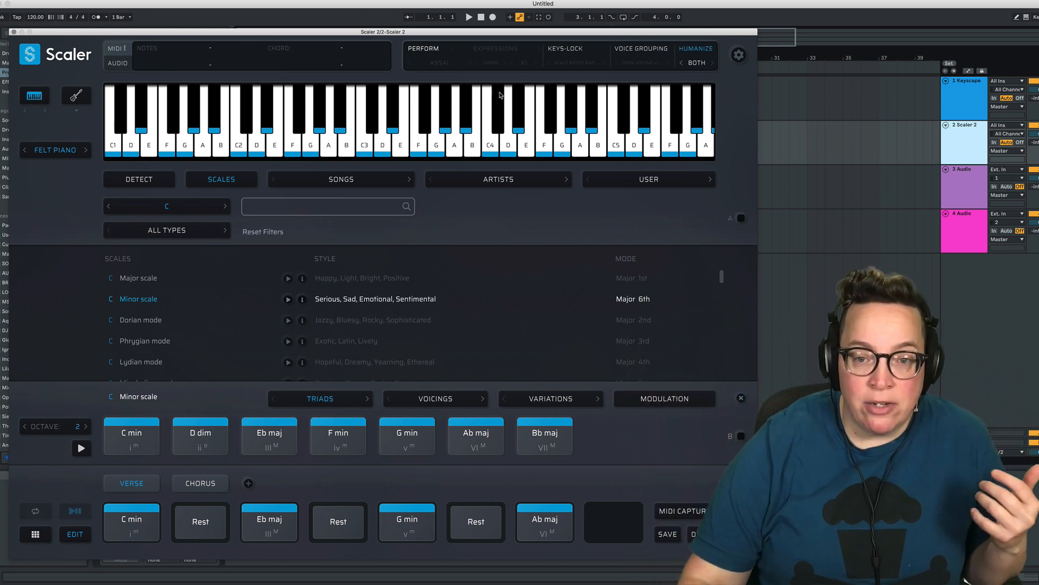
{"action": "left_click", "coordinate": [643, 179]}
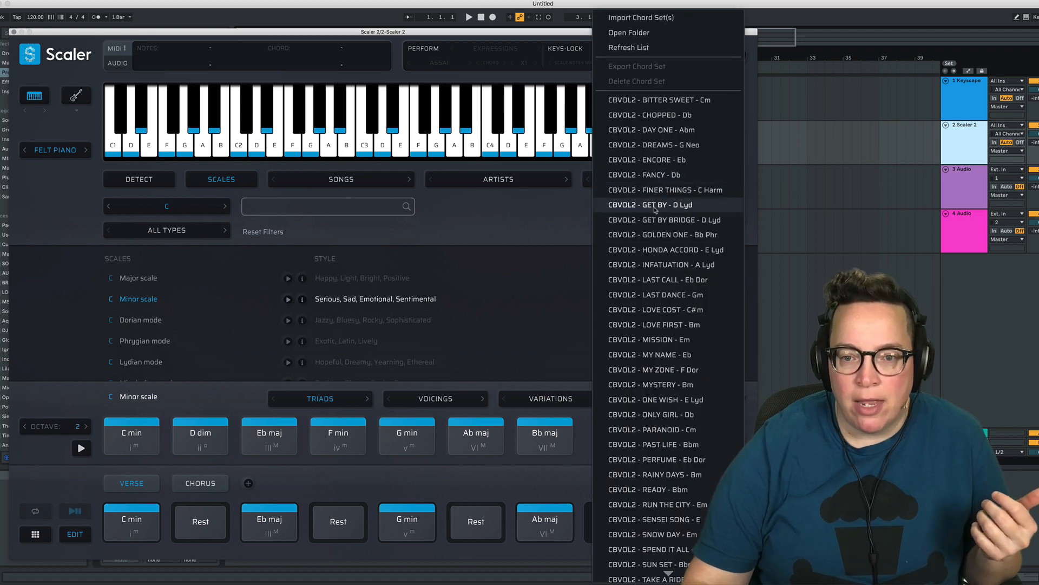
{"action": "left_click", "coordinate": [667, 174]}
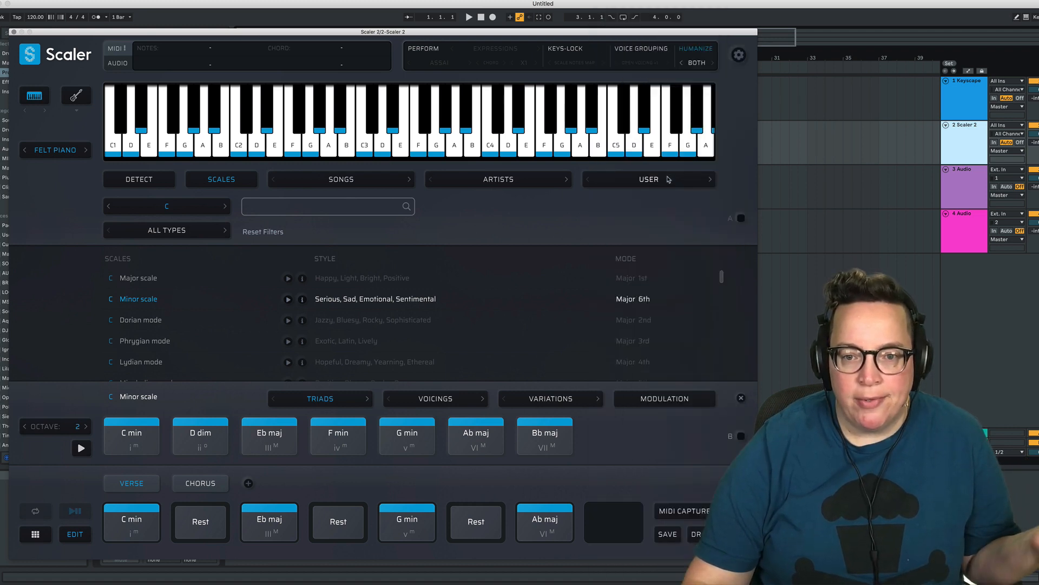
{"action": "left_click", "coordinate": [143, 224]}
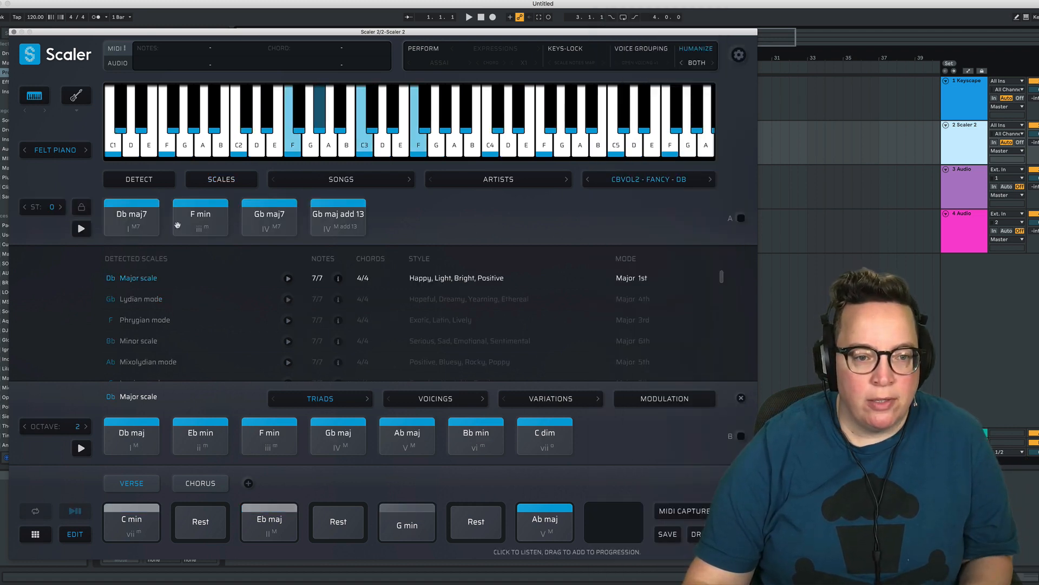
{"action": "left_click", "coordinate": [140, 218]}
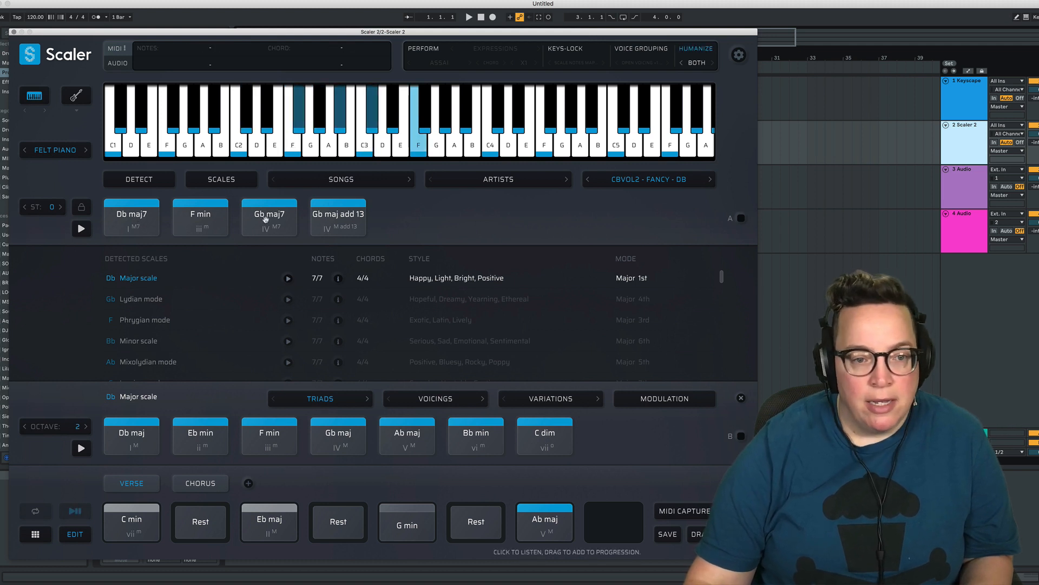
{"action": "left_click", "coordinate": [320, 223]}
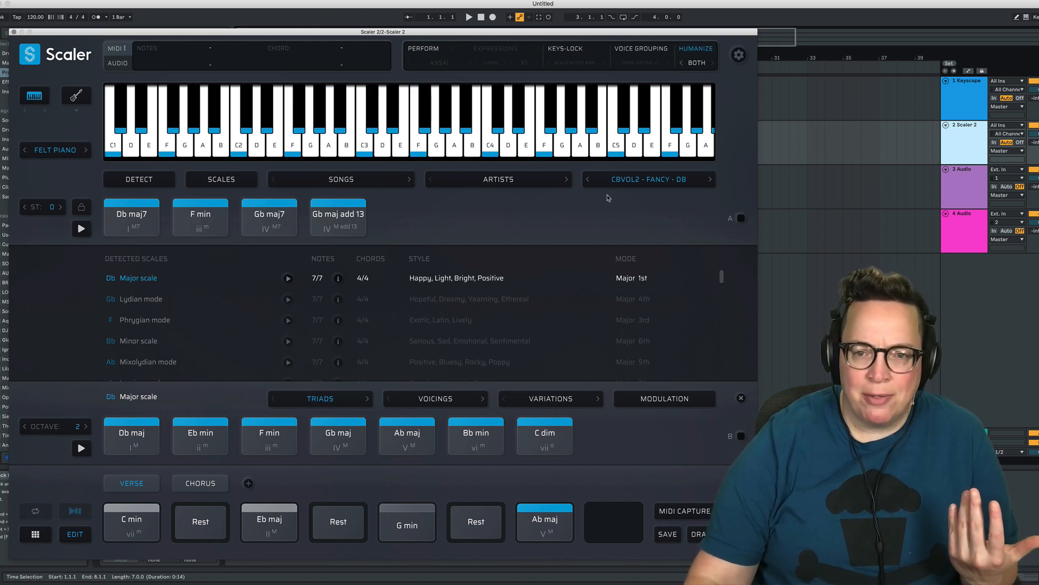
- Sample the user chord sets CBVOL2 - PARANOID - Cm and CBVOL2 - PERFUME - Eb Dor, auditioning some chords from each
{"action": "left_click", "coordinate": [631, 186]}
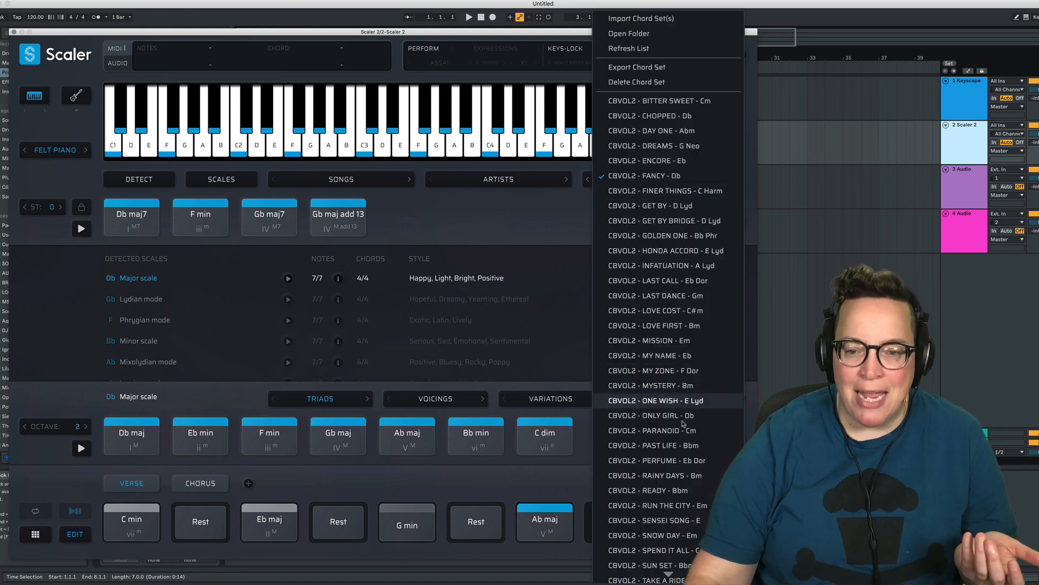
{"action": "left_click", "coordinate": [652, 431]}
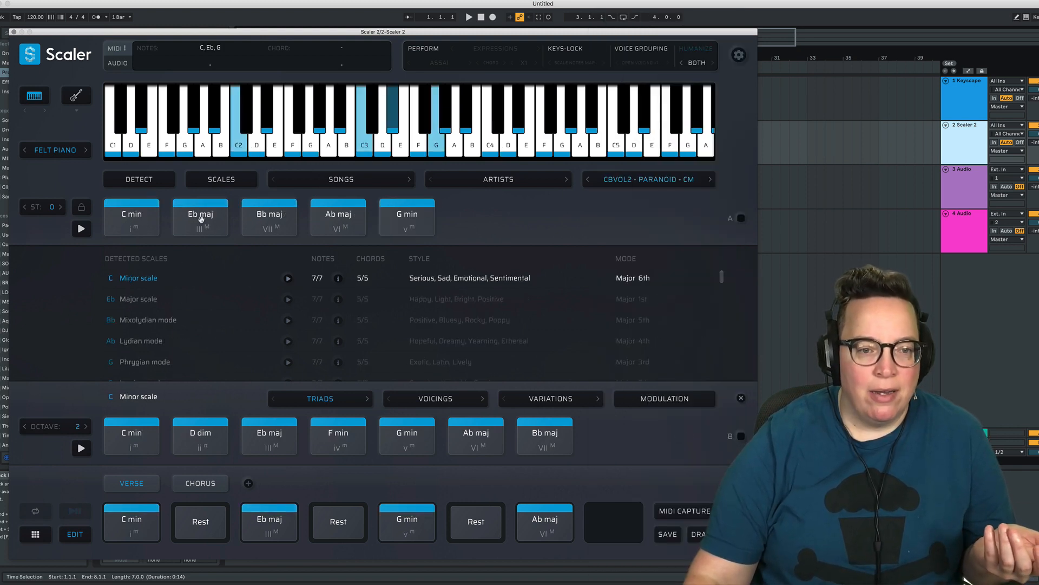
{"action": "left_click", "coordinate": [652, 179]}
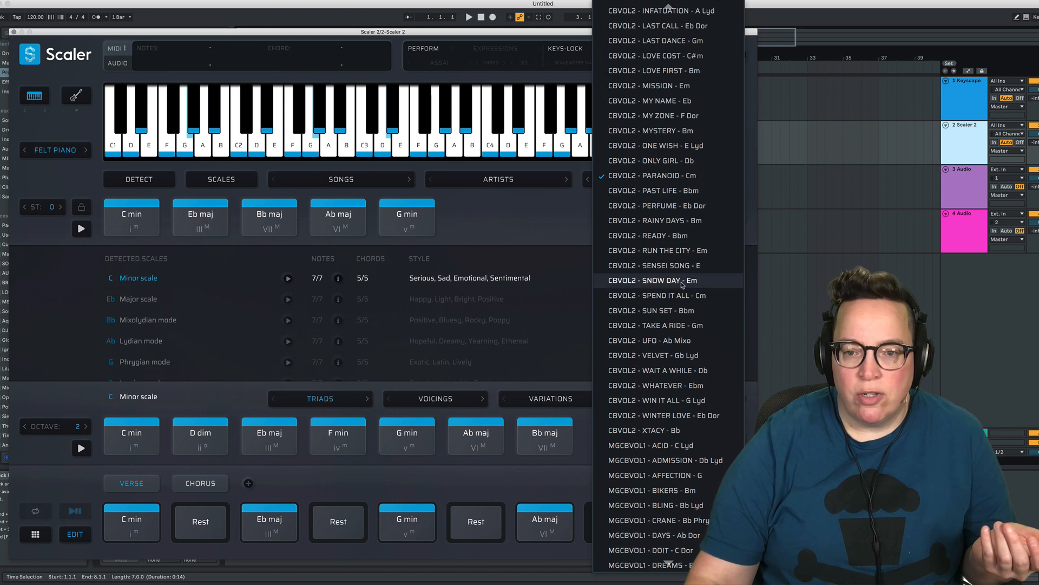
{"action": "left_click", "coordinate": [683, 206]}
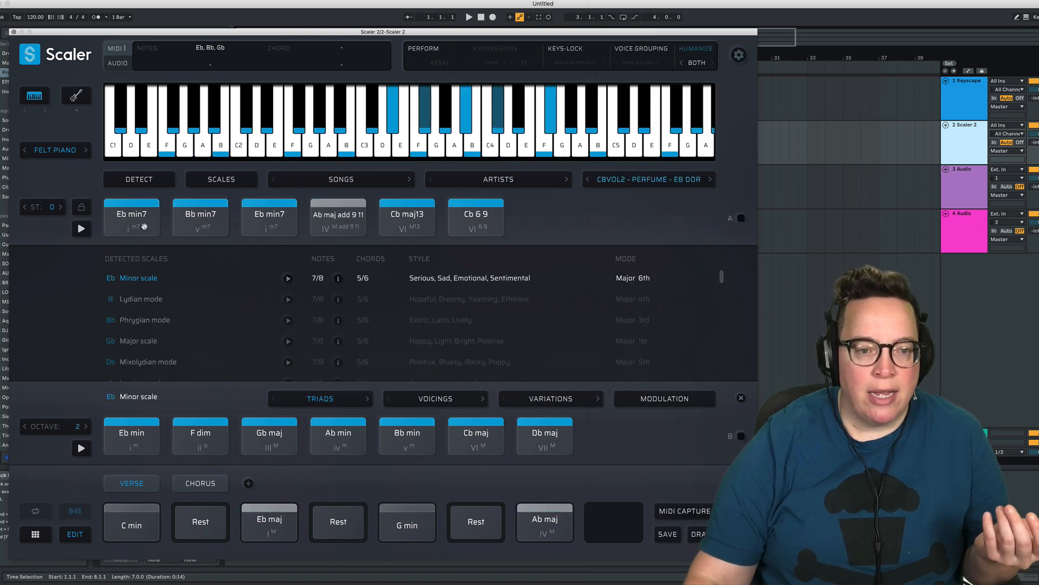
{"action": "left_click", "coordinate": [340, 218]}
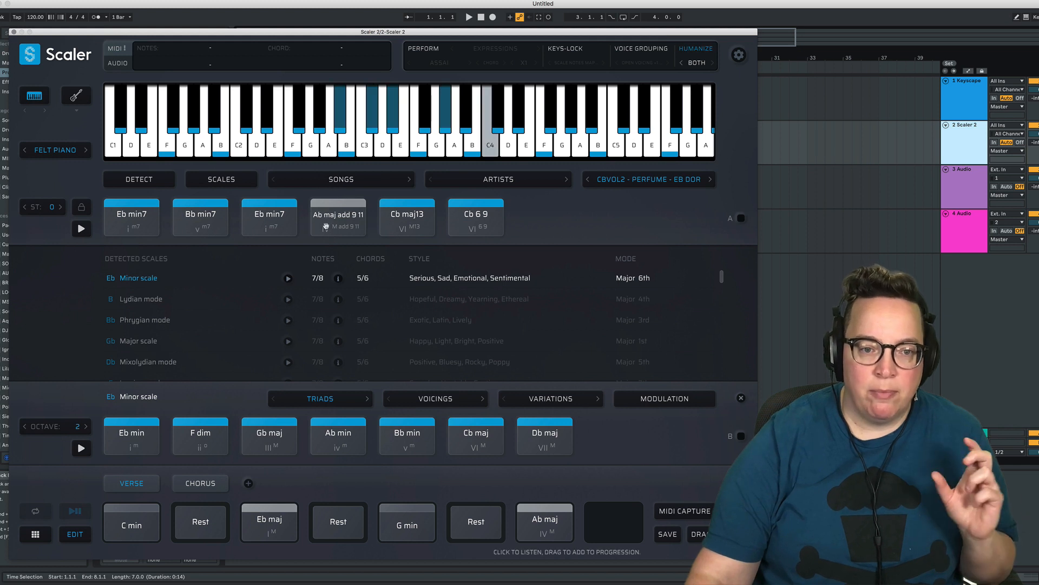
{"action": "left_click", "coordinate": [283, 231]}
{"action": "left_click", "coordinate": [391, 215]}
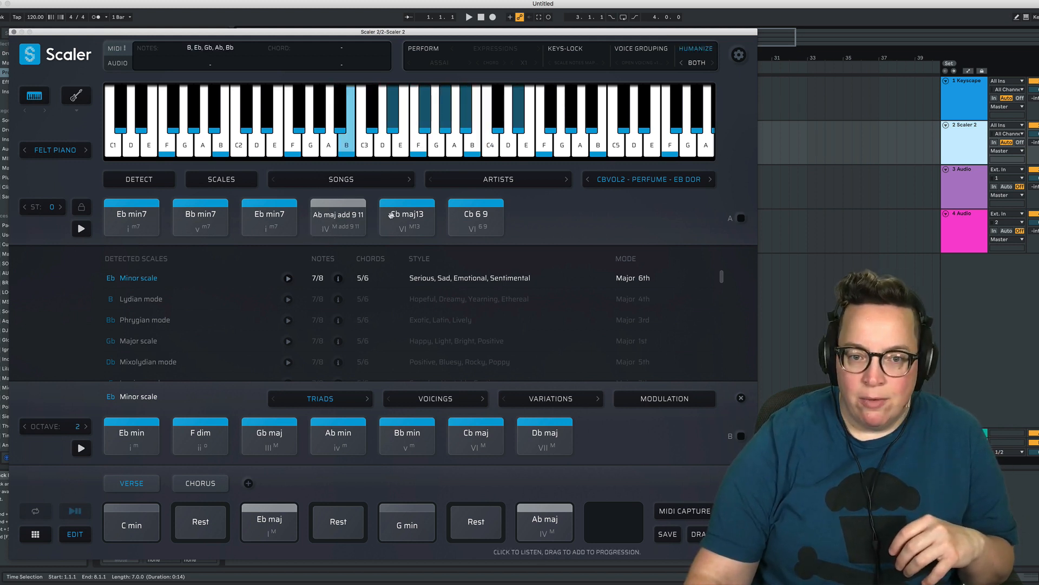
- Browse the artist chord sets, load Scott Diaz 1 and audition its first chords
{"action": "left_click", "coordinate": [552, 185]}
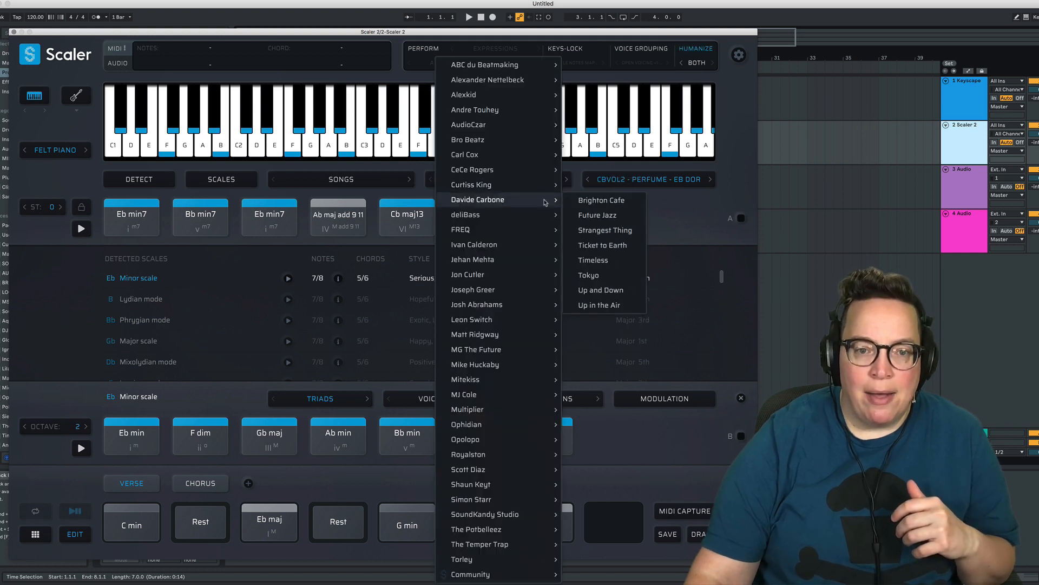
{"action": "mouse_move", "coordinate": [530, 80]}
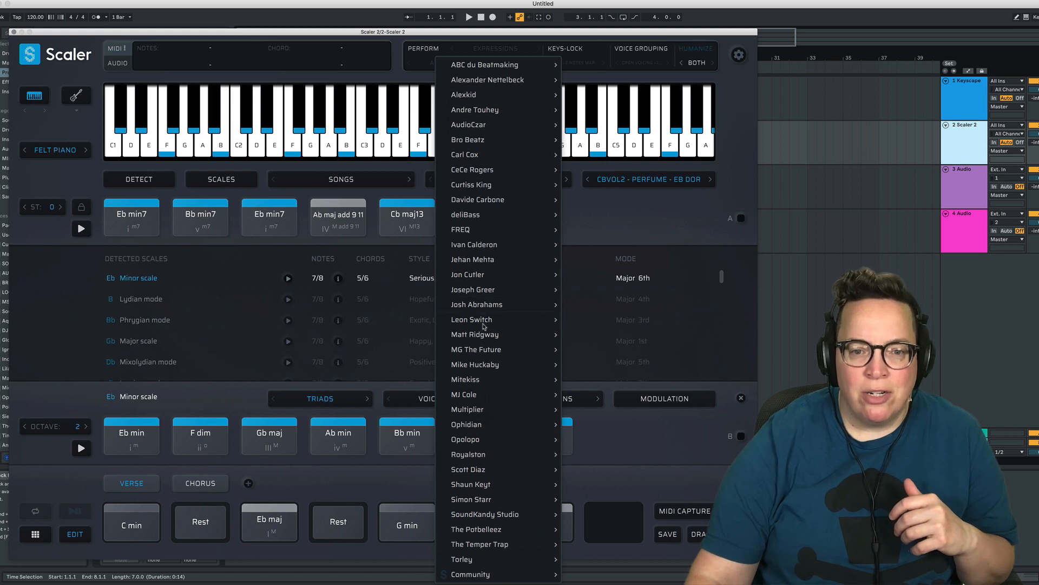
{"action": "mouse_move", "coordinate": [479, 453]}
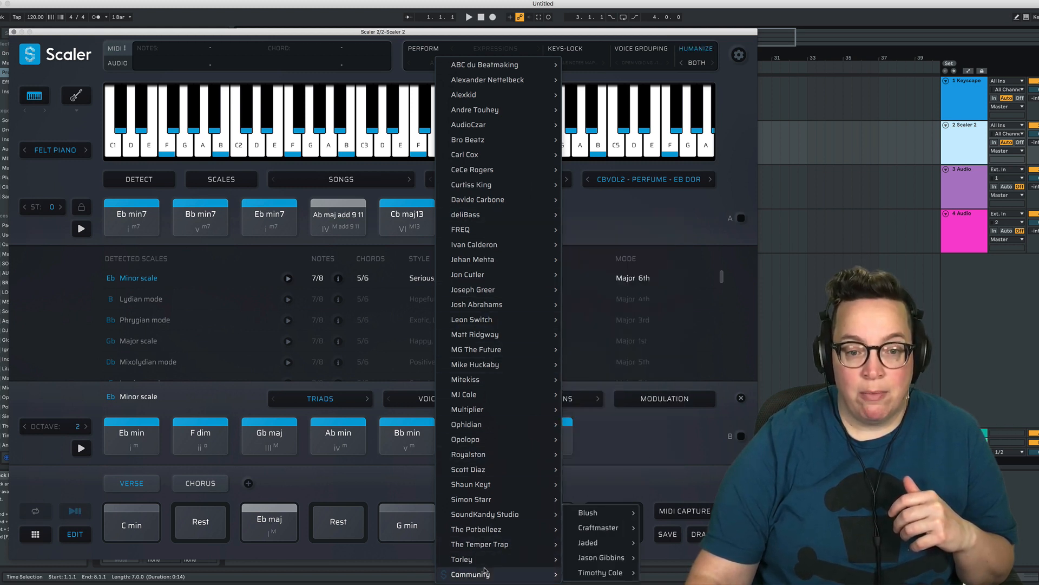
{"action": "mouse_move", "coordinate": [478, 393]}
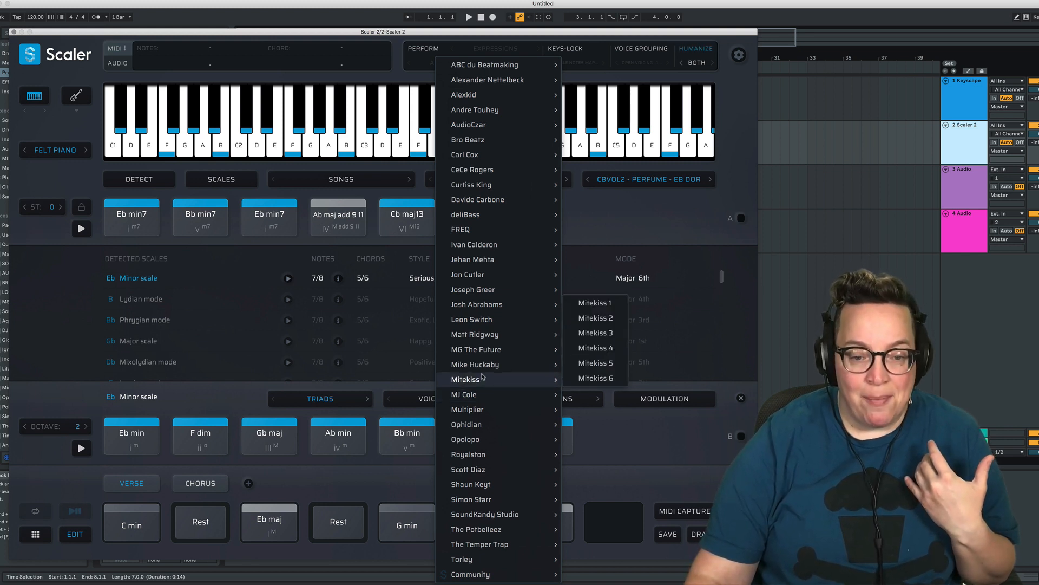
{"action": "mouse_move", "coordinate": [500, 514]}
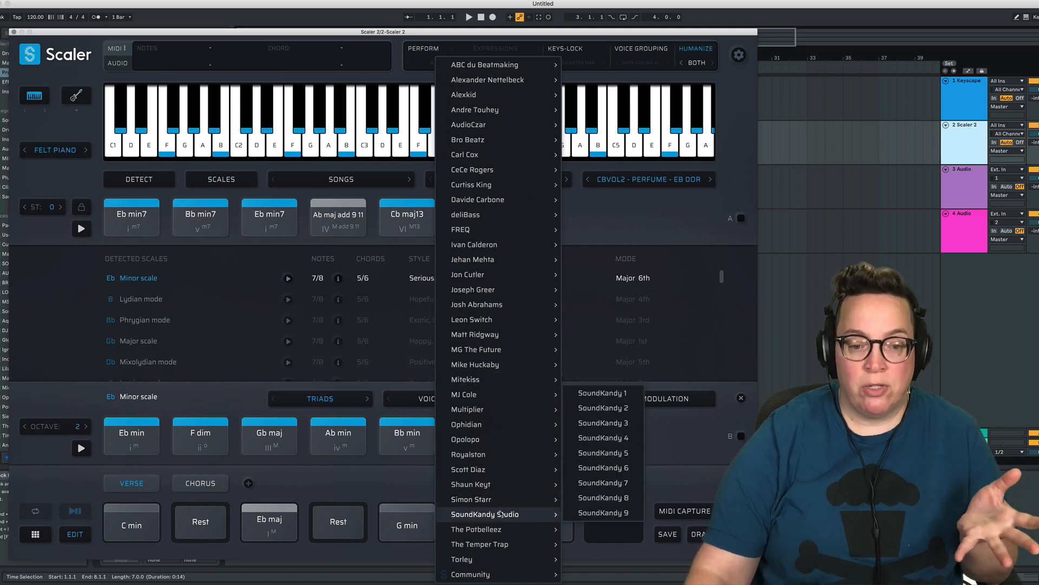
{"action": "mouse_move", "coordinate": [512, 265]}
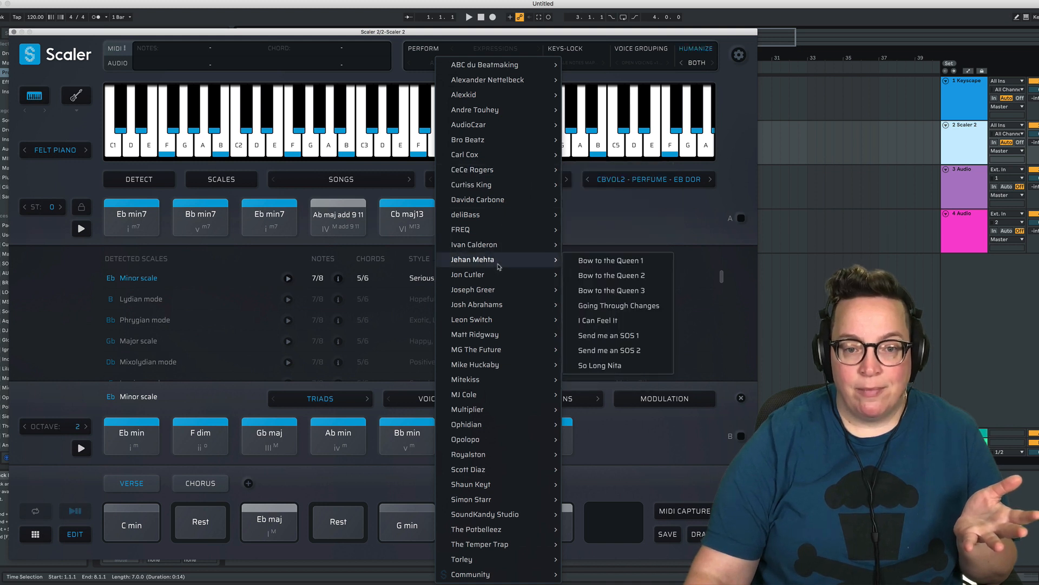
{"action": "mouse_move", "coordinate": [496, 204]}
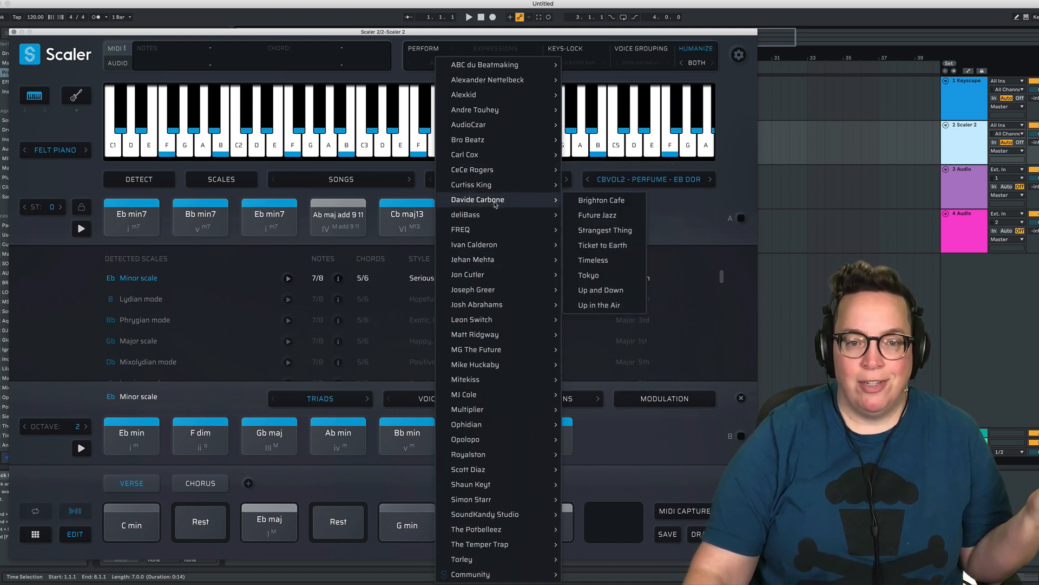
{"action": "mouse_move", "coordinate": [500, 155]}
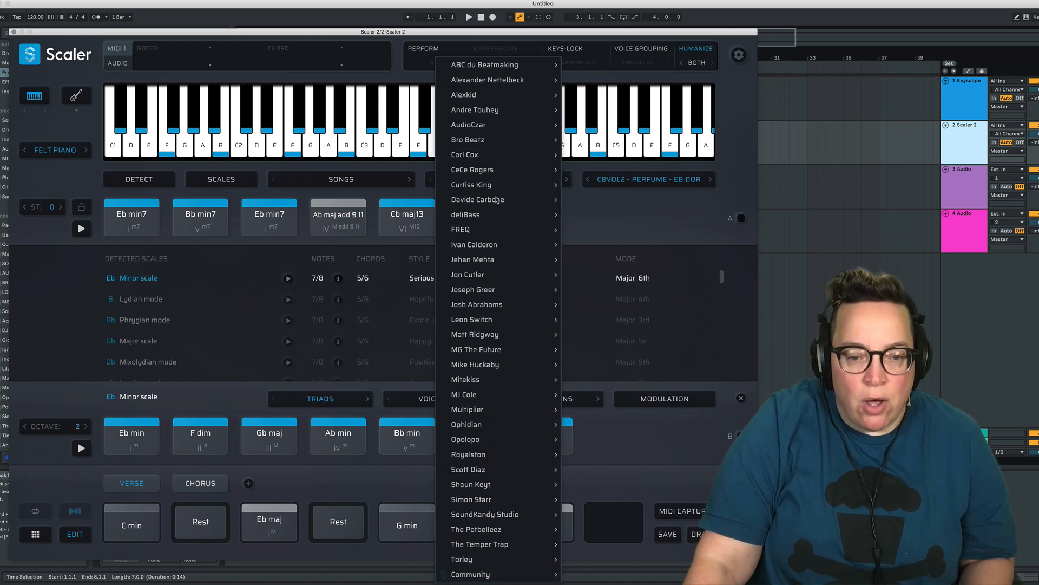
{"action": "mouse_move", "coordinate": [511, 470]}
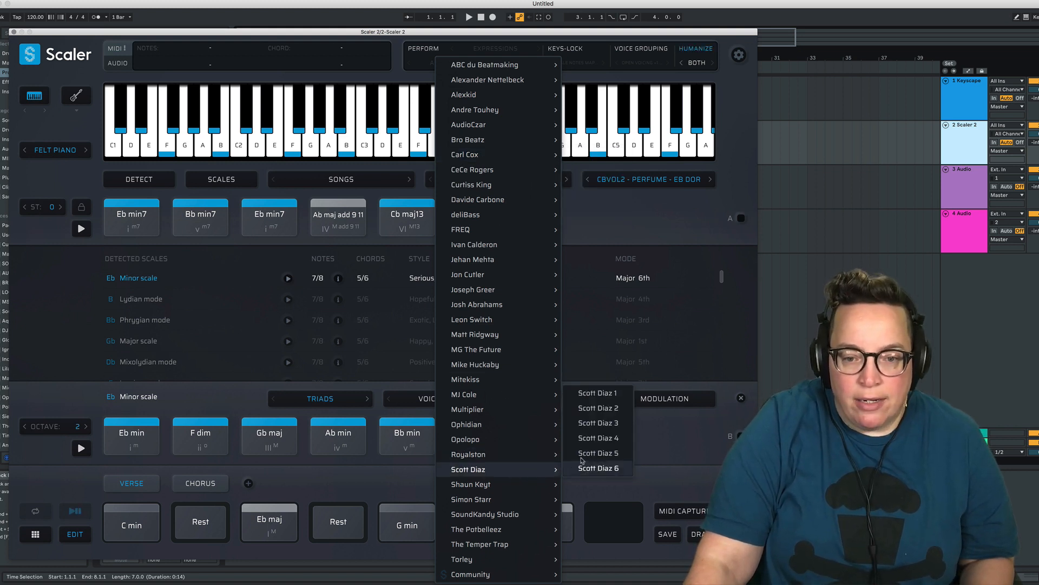
{"action": "left_click", "coordinate": [618, 393]}
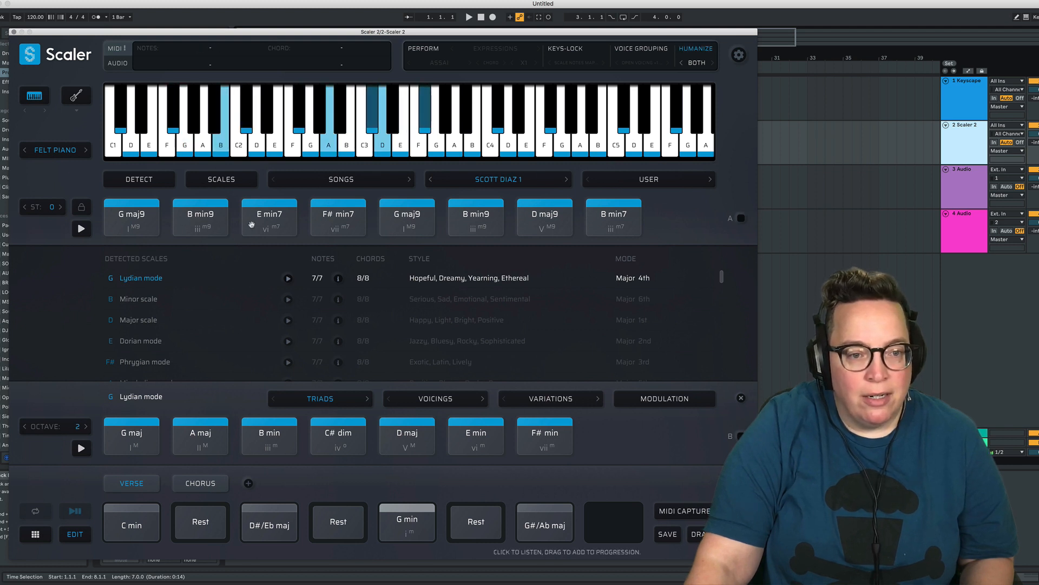
- Load Alexkid's Detroit artist chord set and audition its chords C min7, Eb min7, F min7 and G min7
{"action": "left_click", "coordinate": [512, 179]}
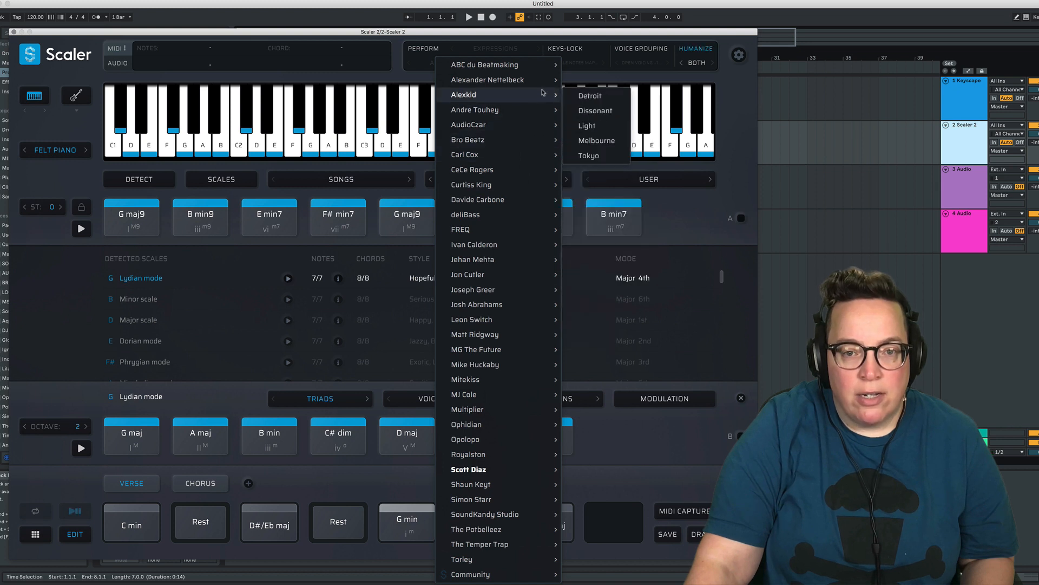
{"action": "left_click", "coordinate": [578, 96]}
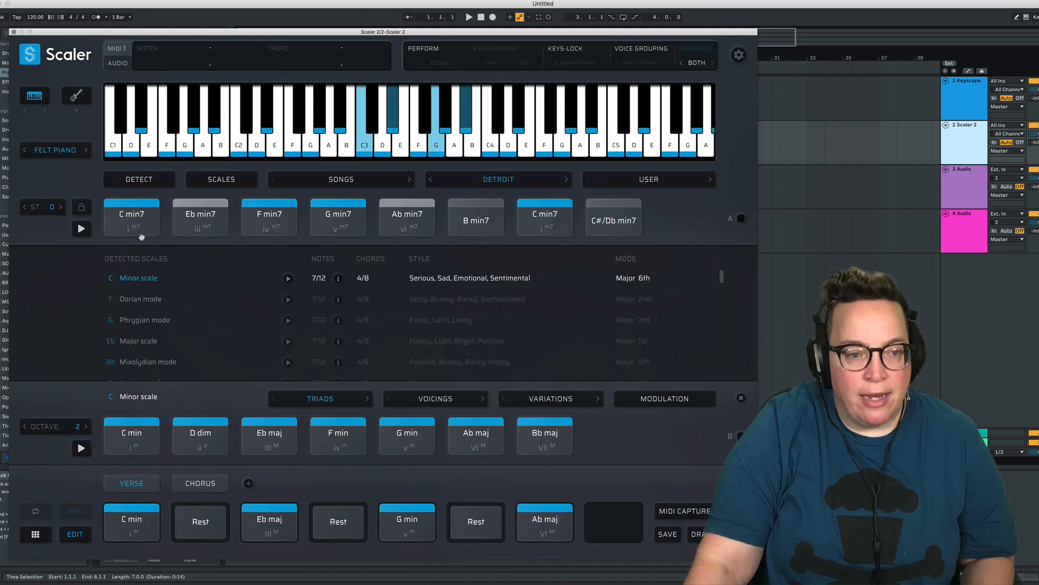
{"action": "left_click", "coordinate": [199, 216]}
{"action": "left_click", "coordinate": [282, 226]}
{"action": "left_click", "coordinate": [343, 224]}
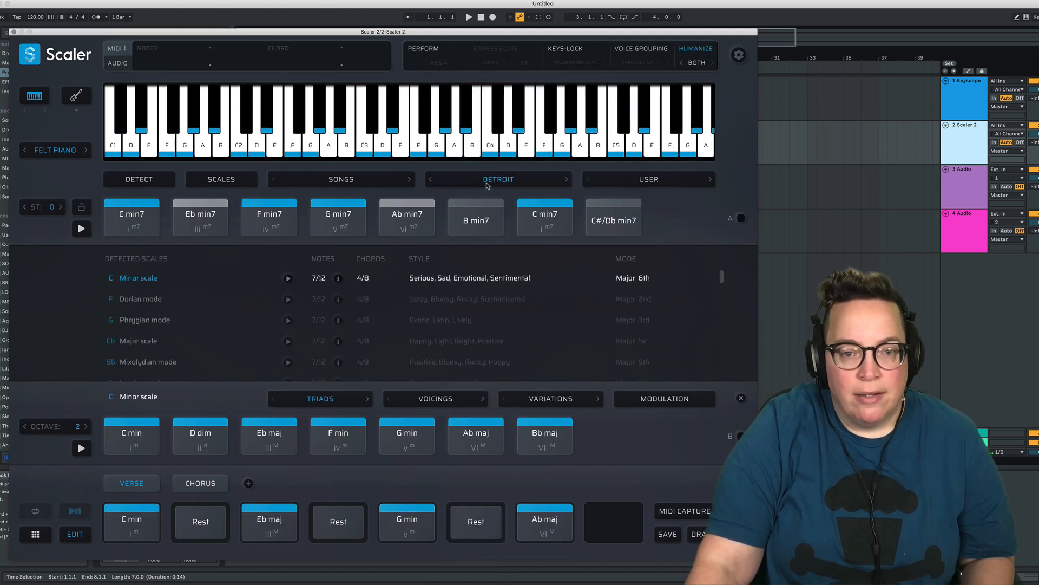
{"action": "left_click", "coordinate": [487, 184]}
- Load the Jazz 2 chord set from the songs' Jazz genre and audition its chords, starting with Eb min9 and D 9
{"action": "left_click", "coordinate": [348, 179]}
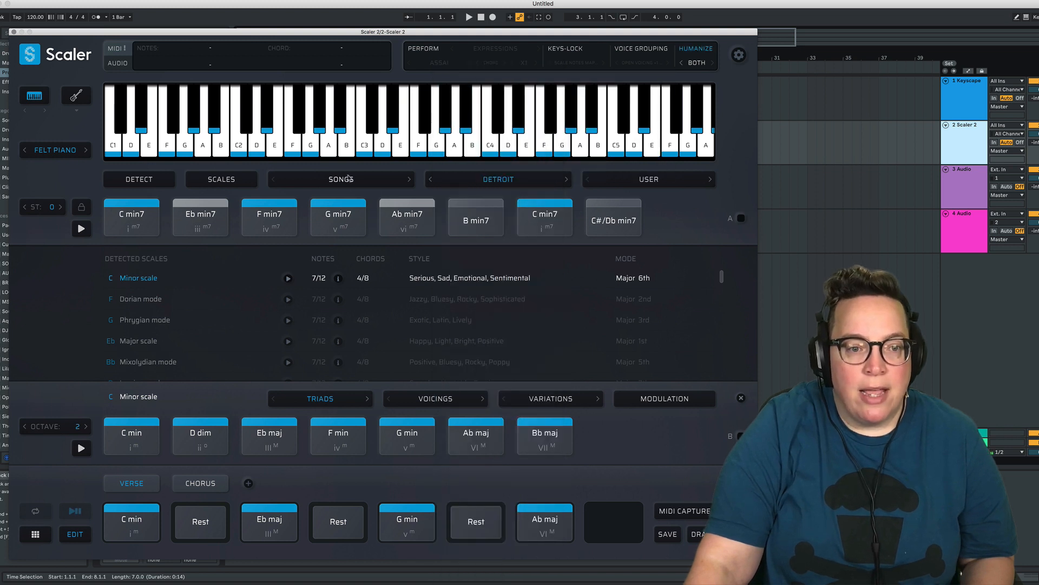
{"action": "left_click", "coordinate": [348, 178]}
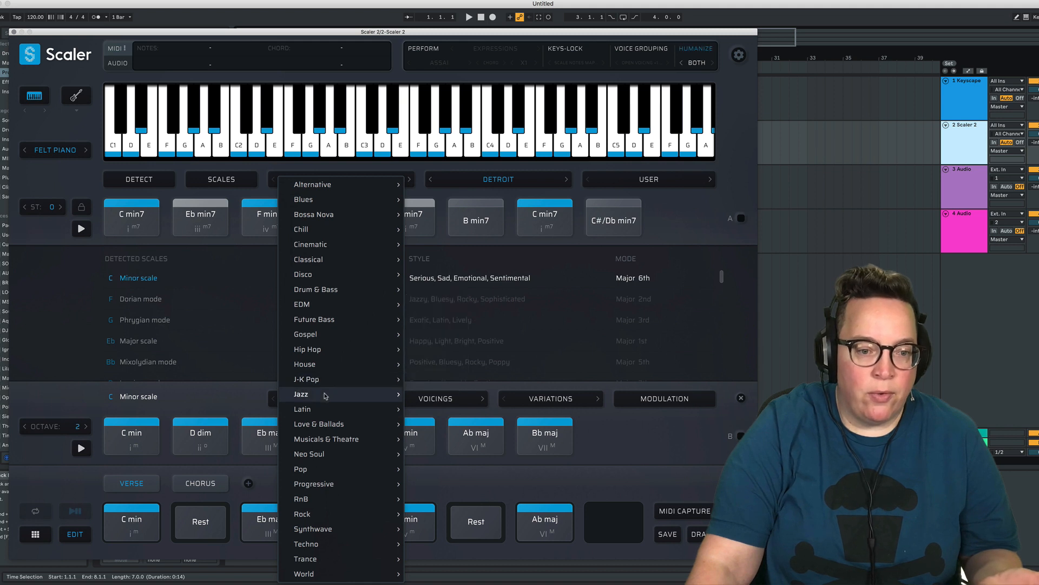
{"action": "mouse_move", "coordinate": [379, 394]}
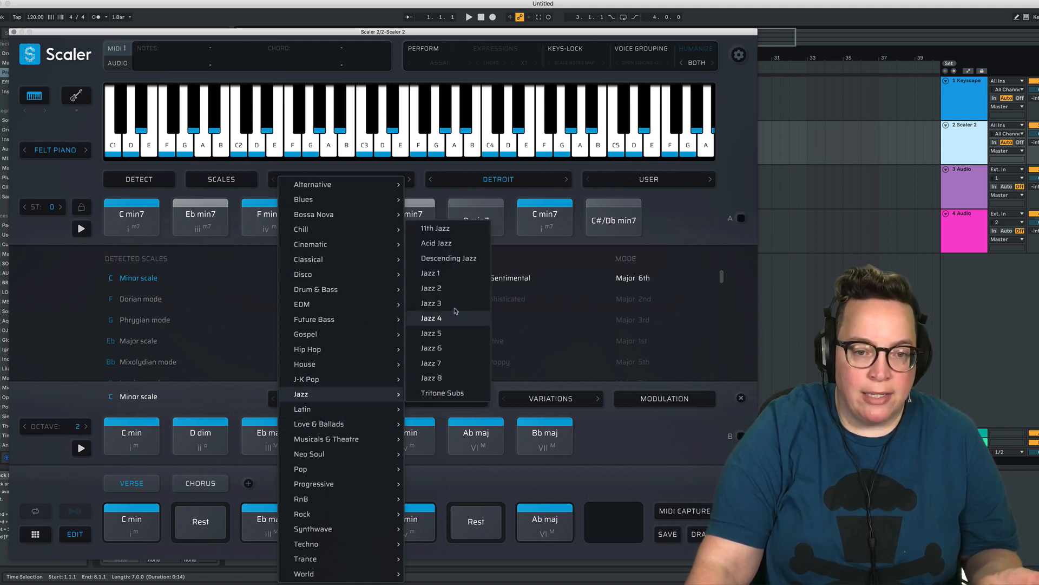
{"action": "left_click", "coordinate": [428, 290]}
{"action": "left_click", "coordinate": [151, 227]}
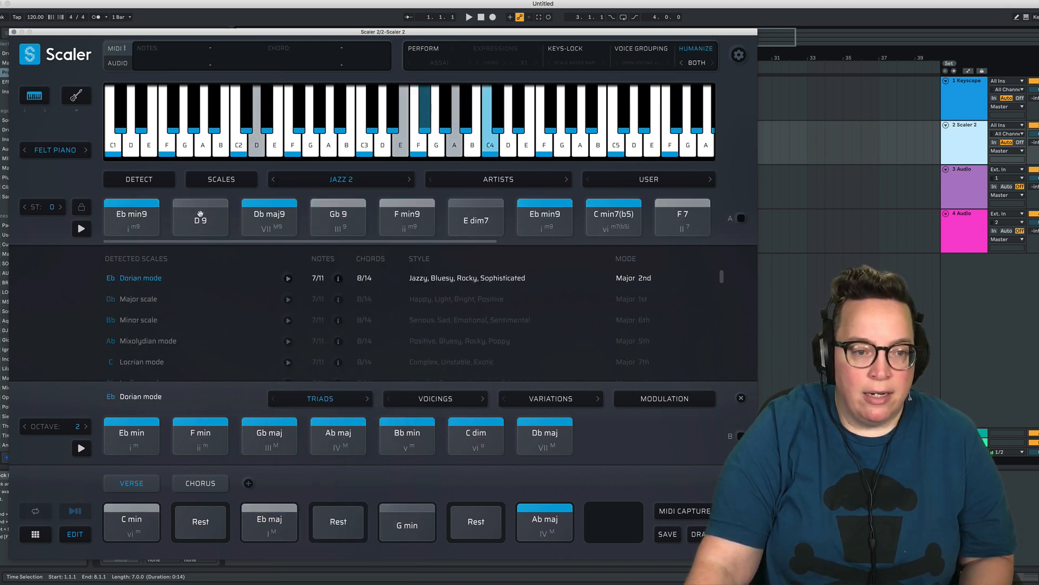
{"action": "left_click", "coordinate": [200, 217]}
{"action": "left_click", "coordinate": [278, 219]}
{"action": "left_click", "coordinate": [256, 218]}
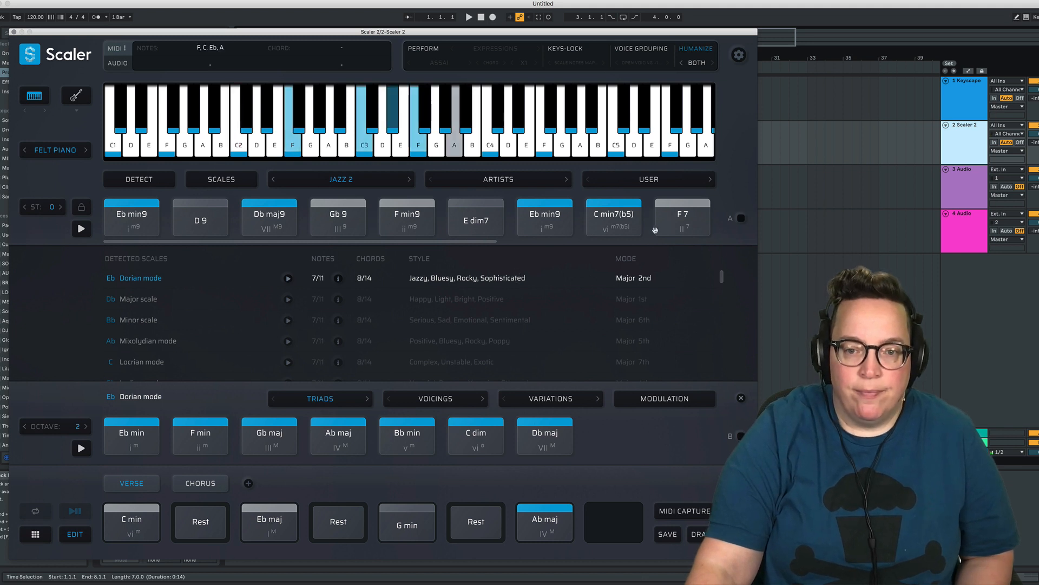
{"action": "left_click", "coordinate": [385, 179]}
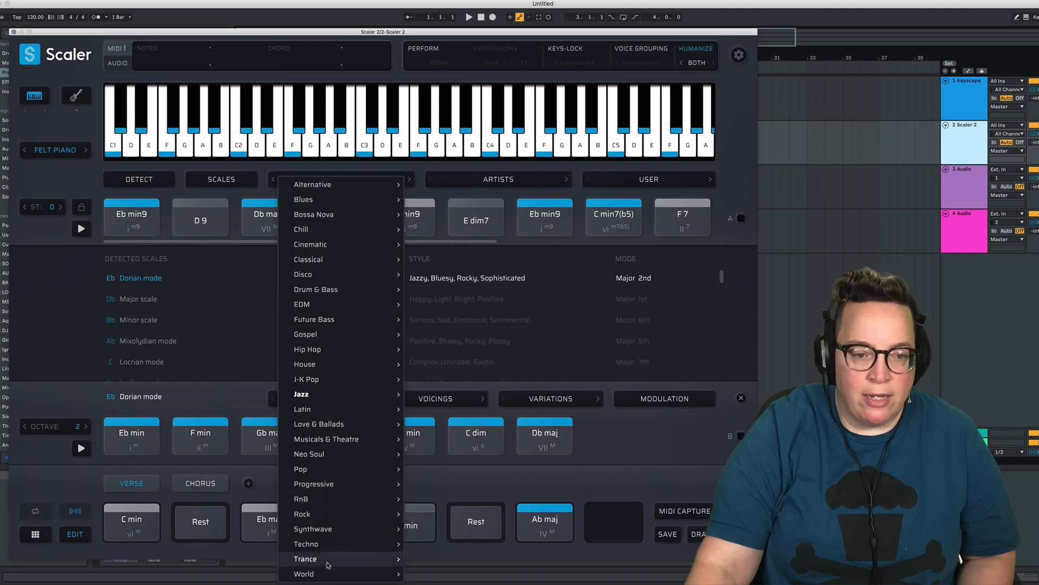
{"action": "mouse_move", "coordinate": [332, 287]}
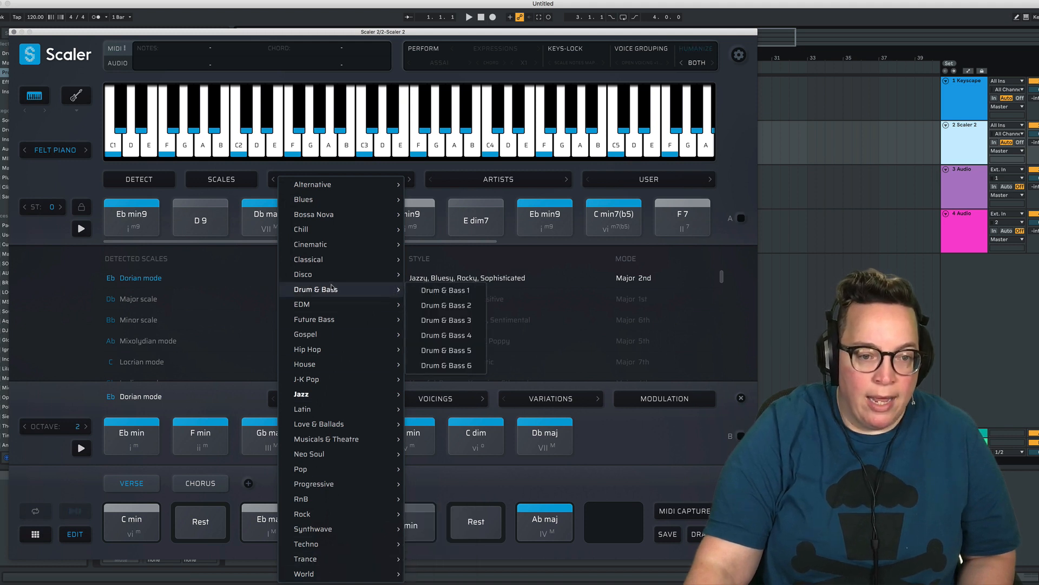
{"action": "left_click", "coordinate": [427, 170]}
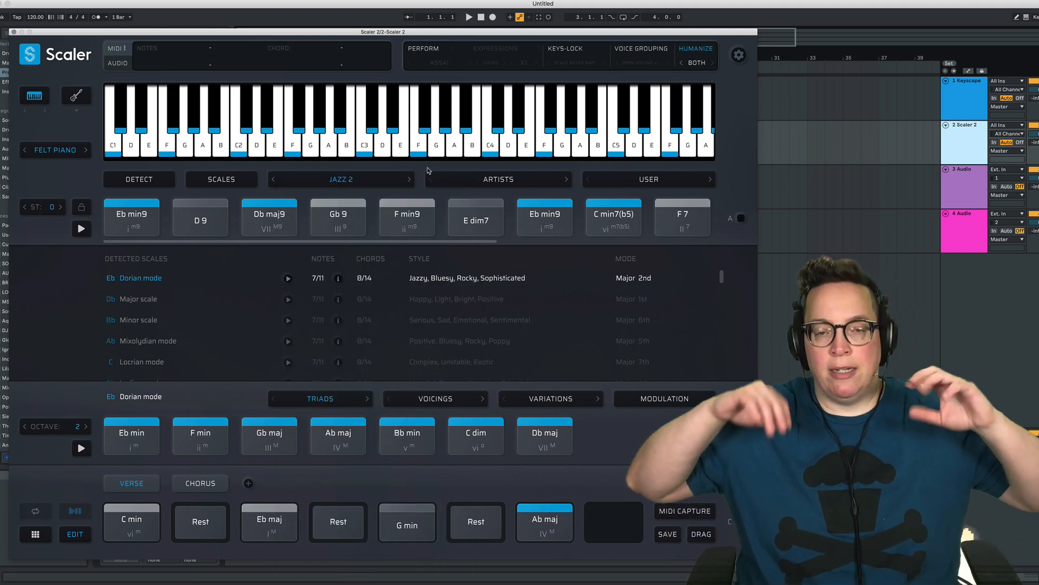